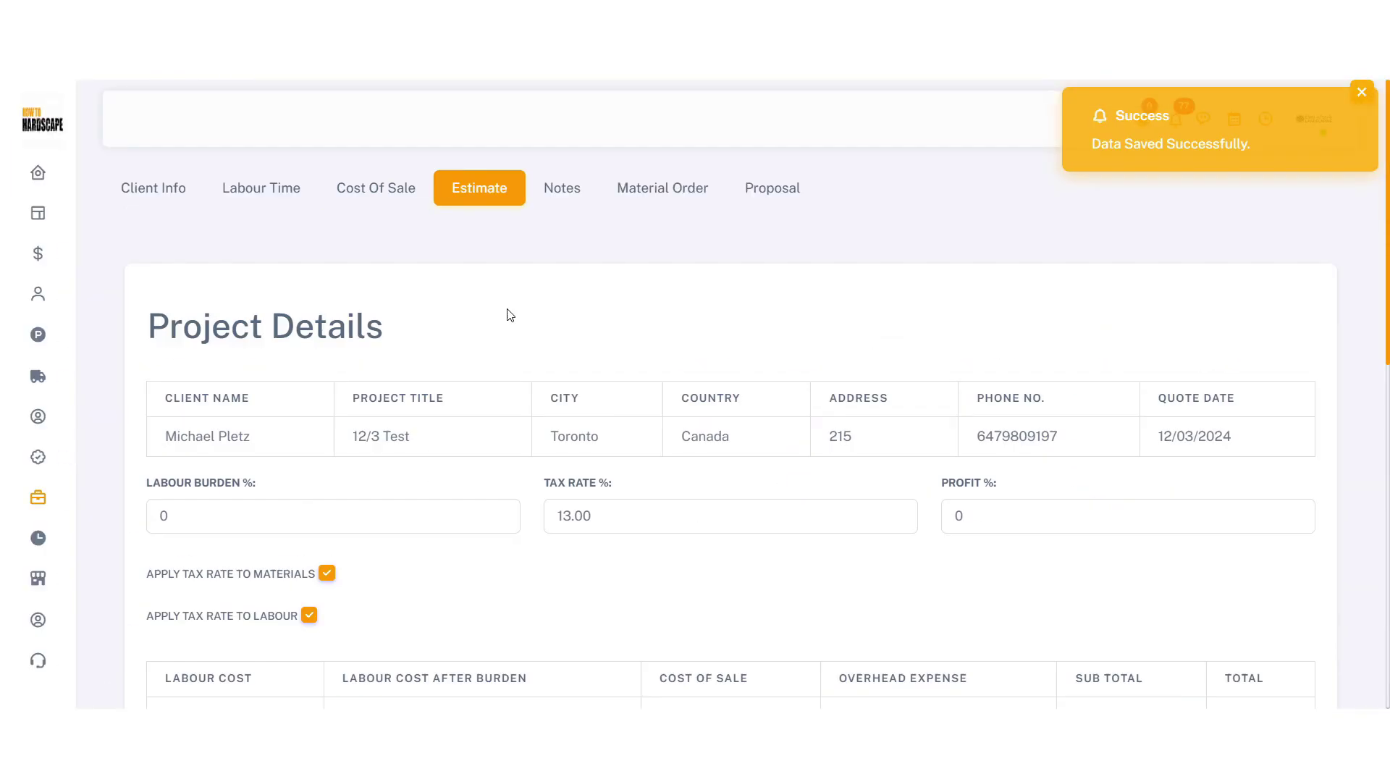
Look over the project's estimate details and Wall work area, and open the messaging option for the client's proposal
scroll(725, 435, "down", 3)
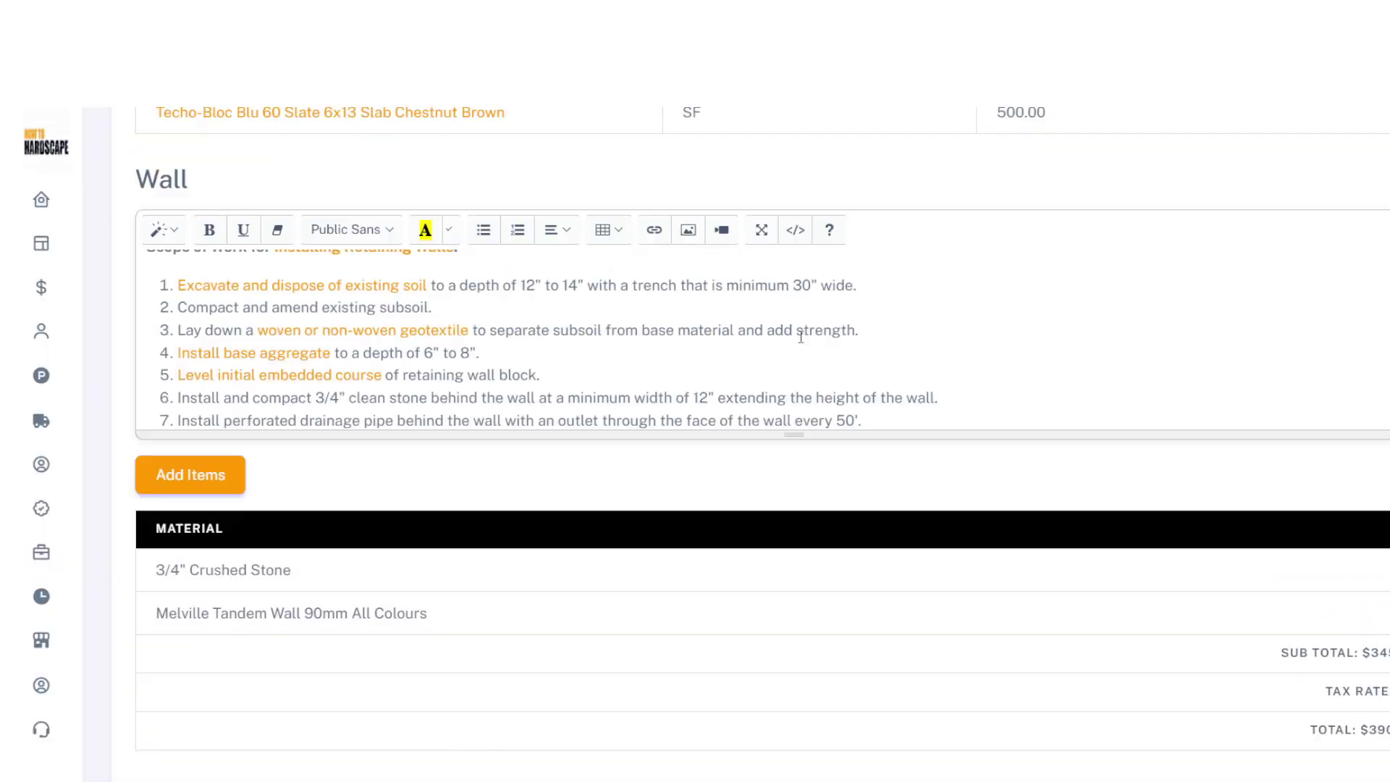
scroll(796, 348, "down", 10)
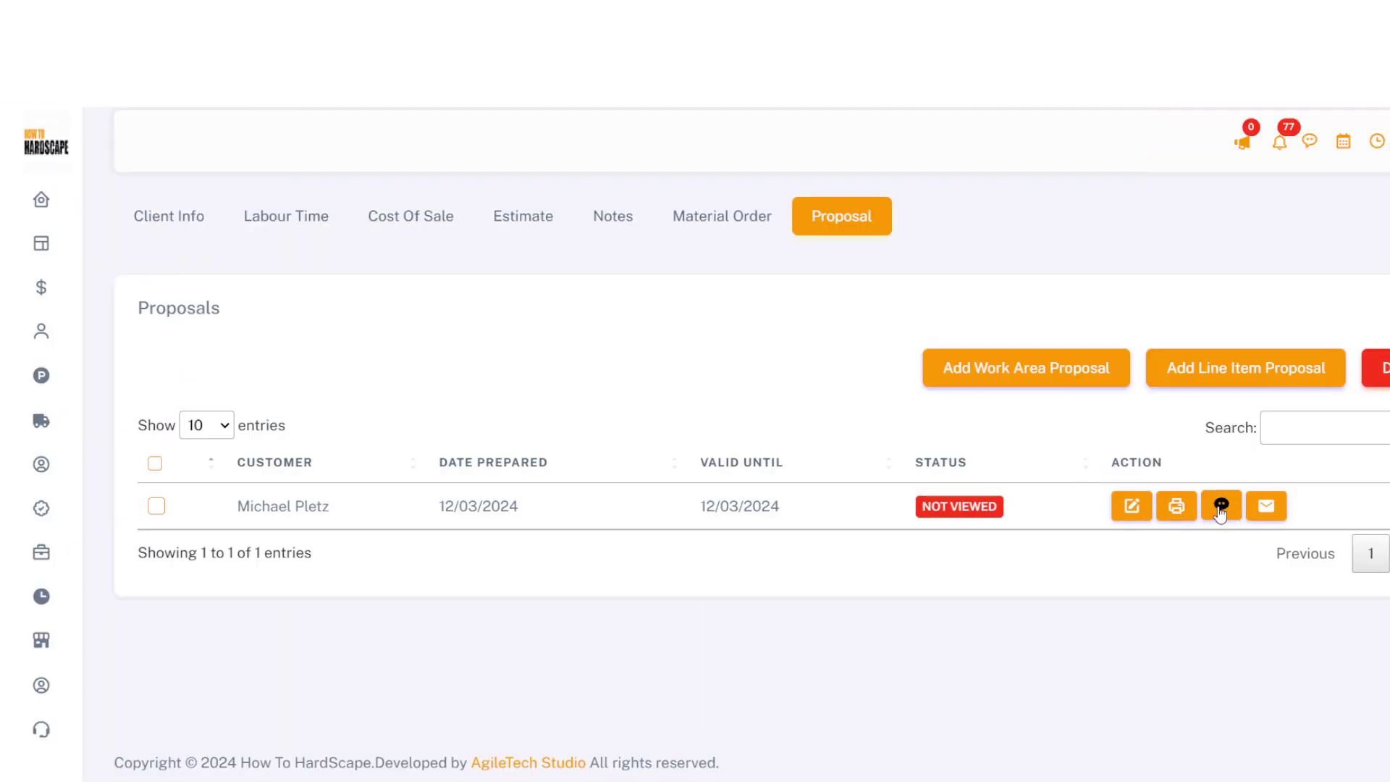
left_click(1219, 504)
scroll(785, 611, "down", 3)
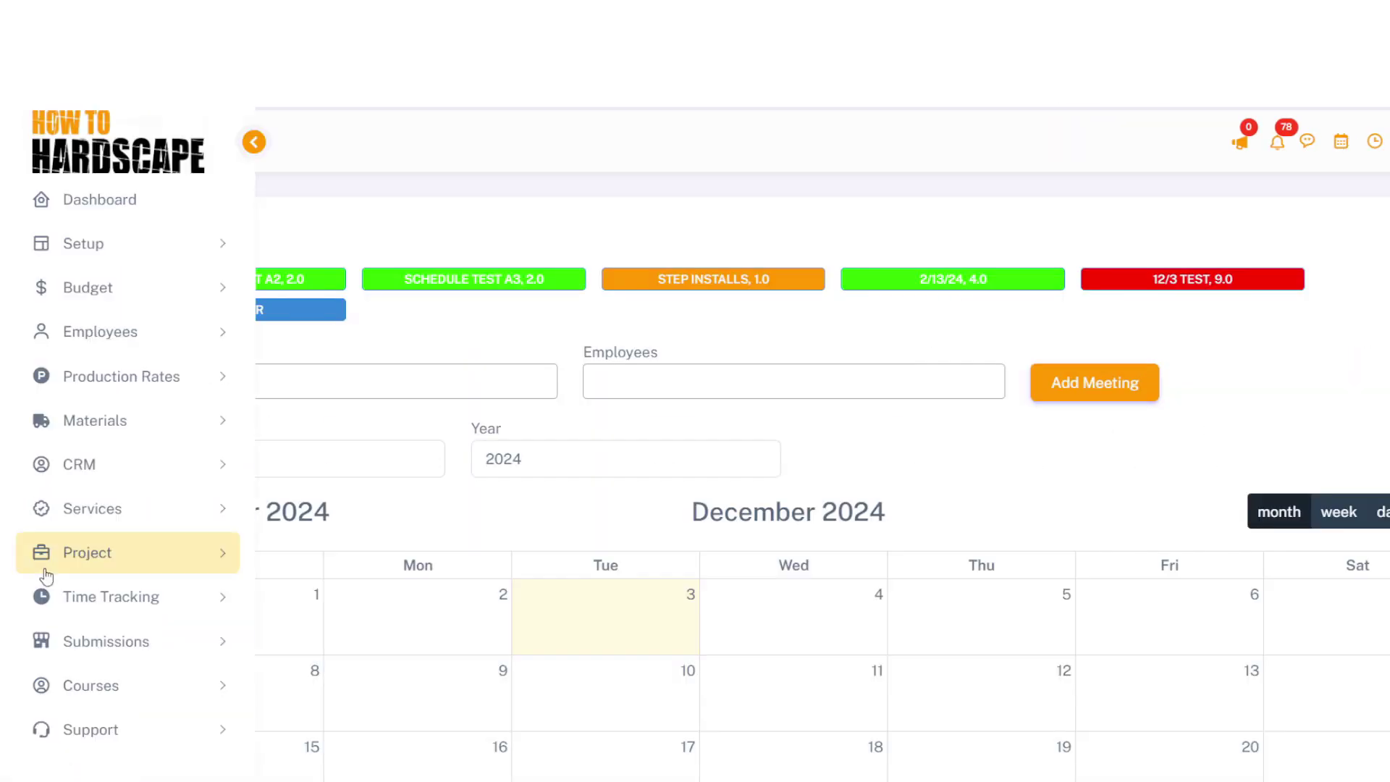
View the schedule calendar and the Patio and Wall production-rate entries in time tracking
scroll(838, 567, "down", 2)
left_click(838, 544)
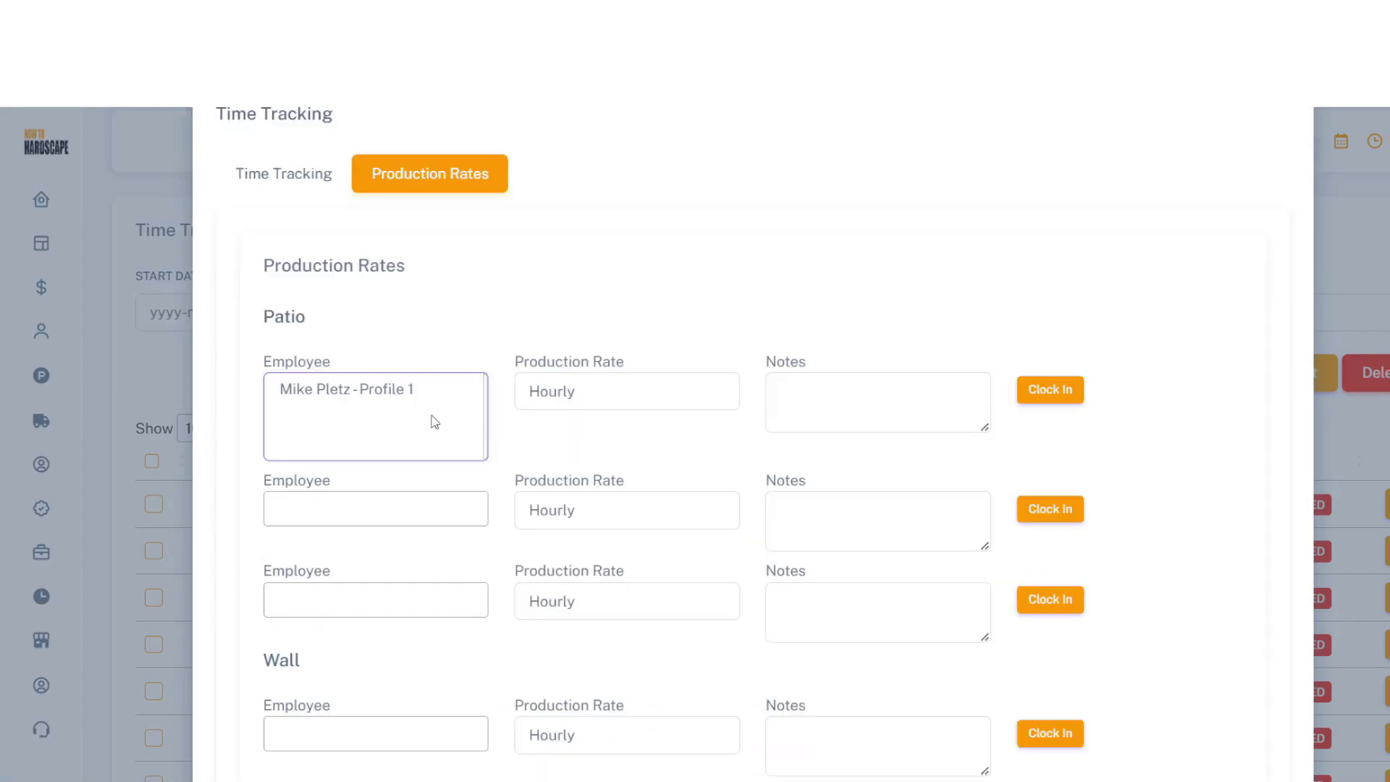
scroll(434, 420, "down", 1)
left_click(592, 370)
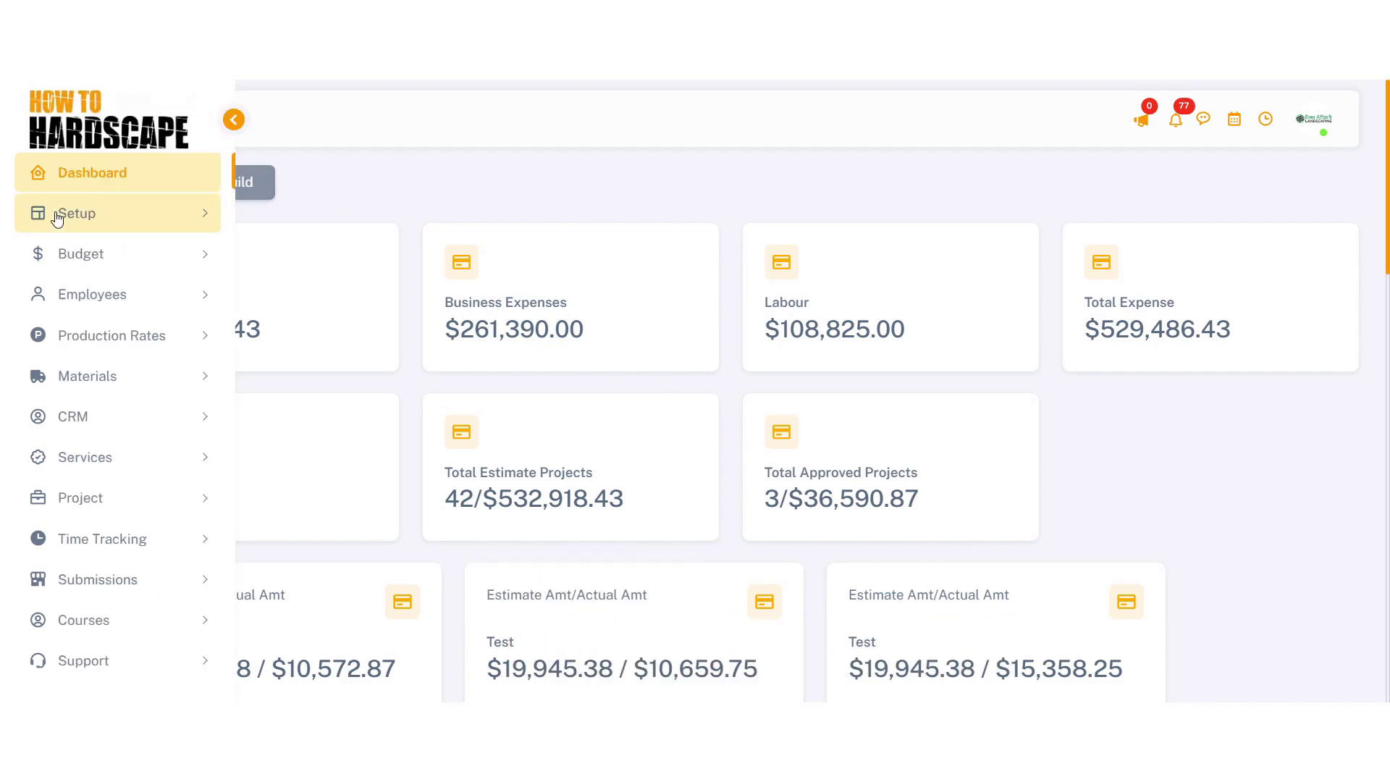
Open the 2023 Q2 Design Build budget and view its business operation settings
left_click(72, 221)
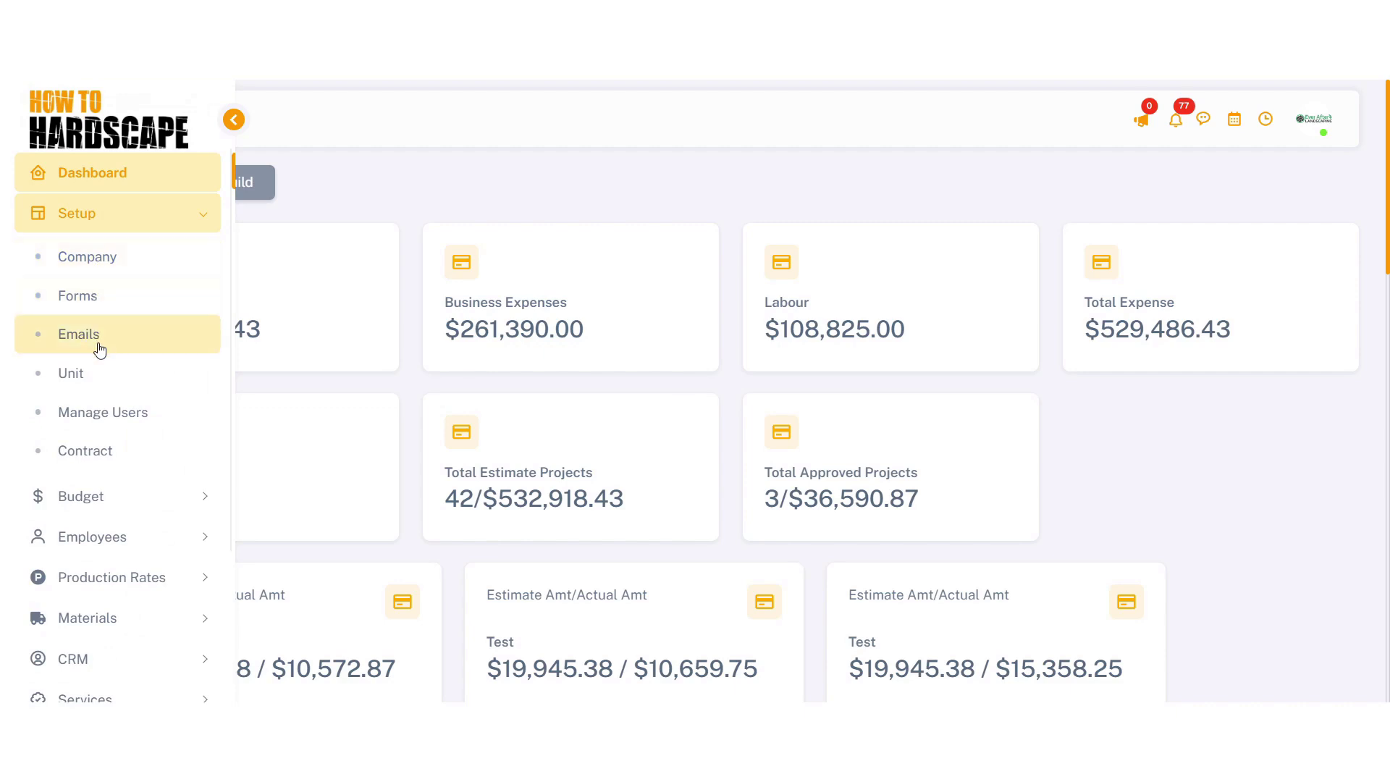
left_click(112, 499)
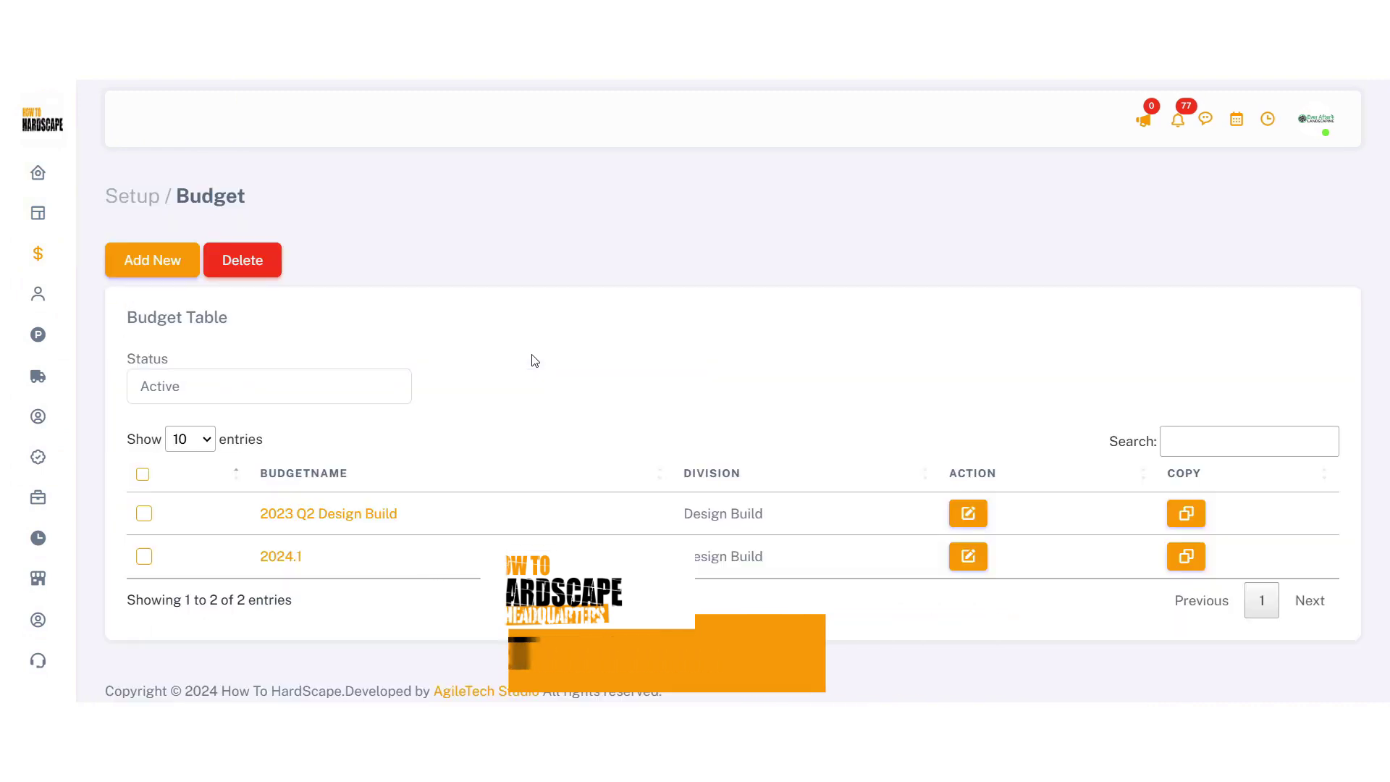
left_click(968, 514)
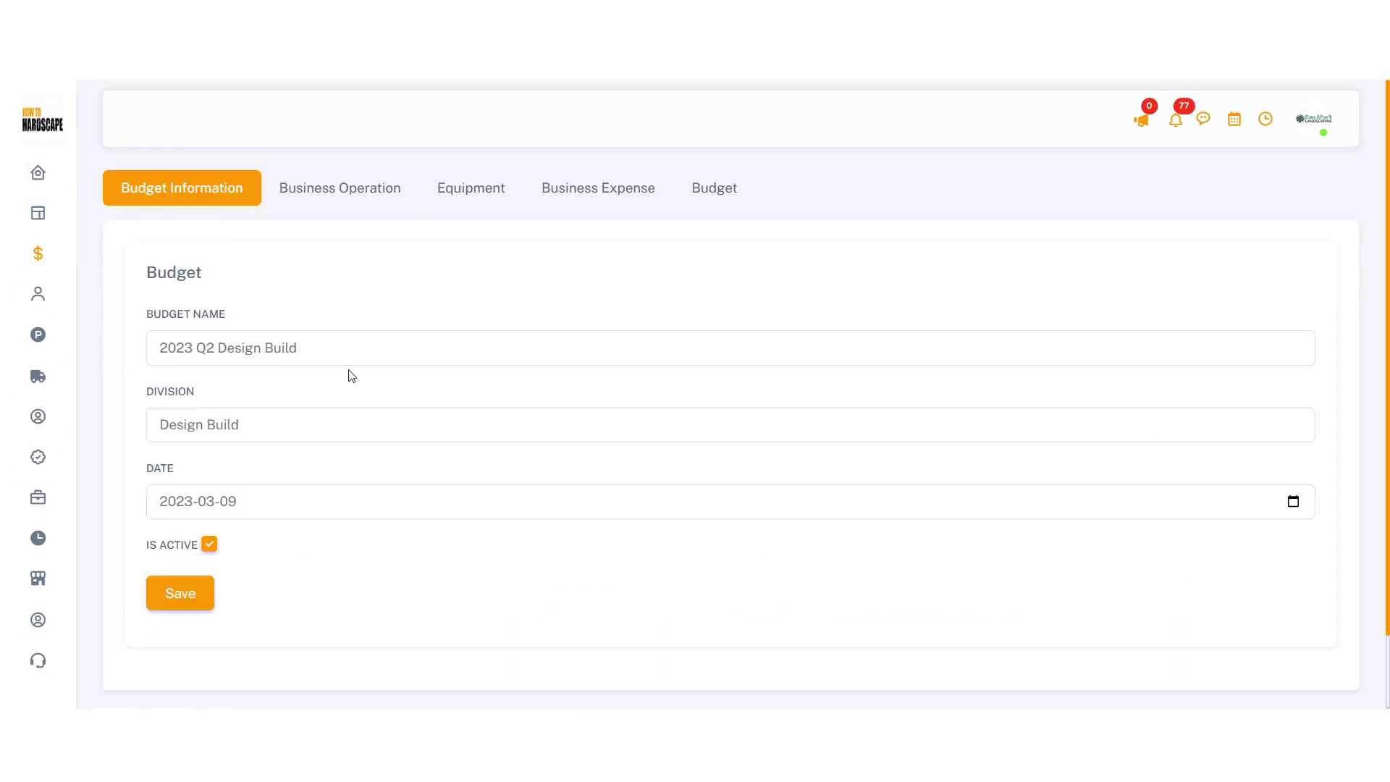
left_click(334, 194)
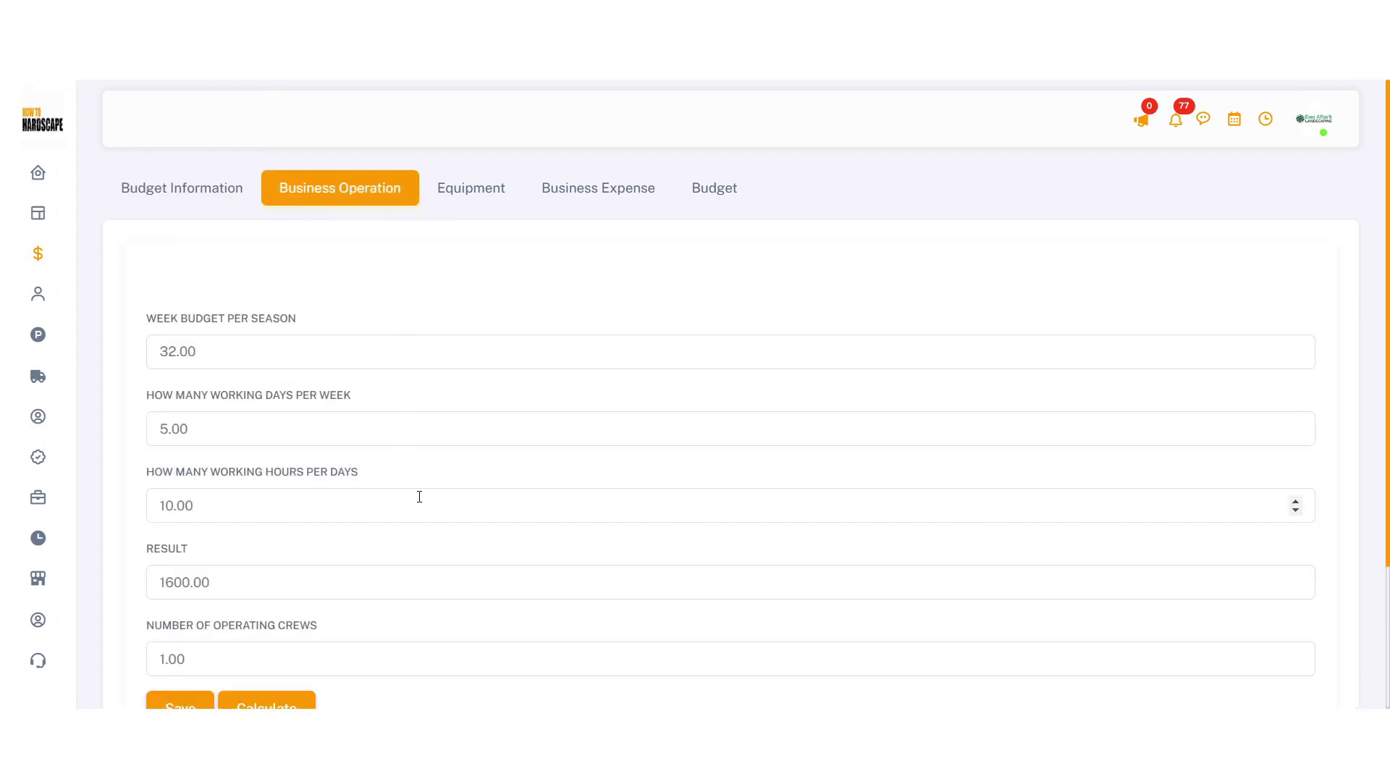
Open the Truck AT24028 equipment entry of the budget and examine its name, cost of replacement, years of use and resell value
left_click(471, 188)
scroll(630, 374, "down", 3)
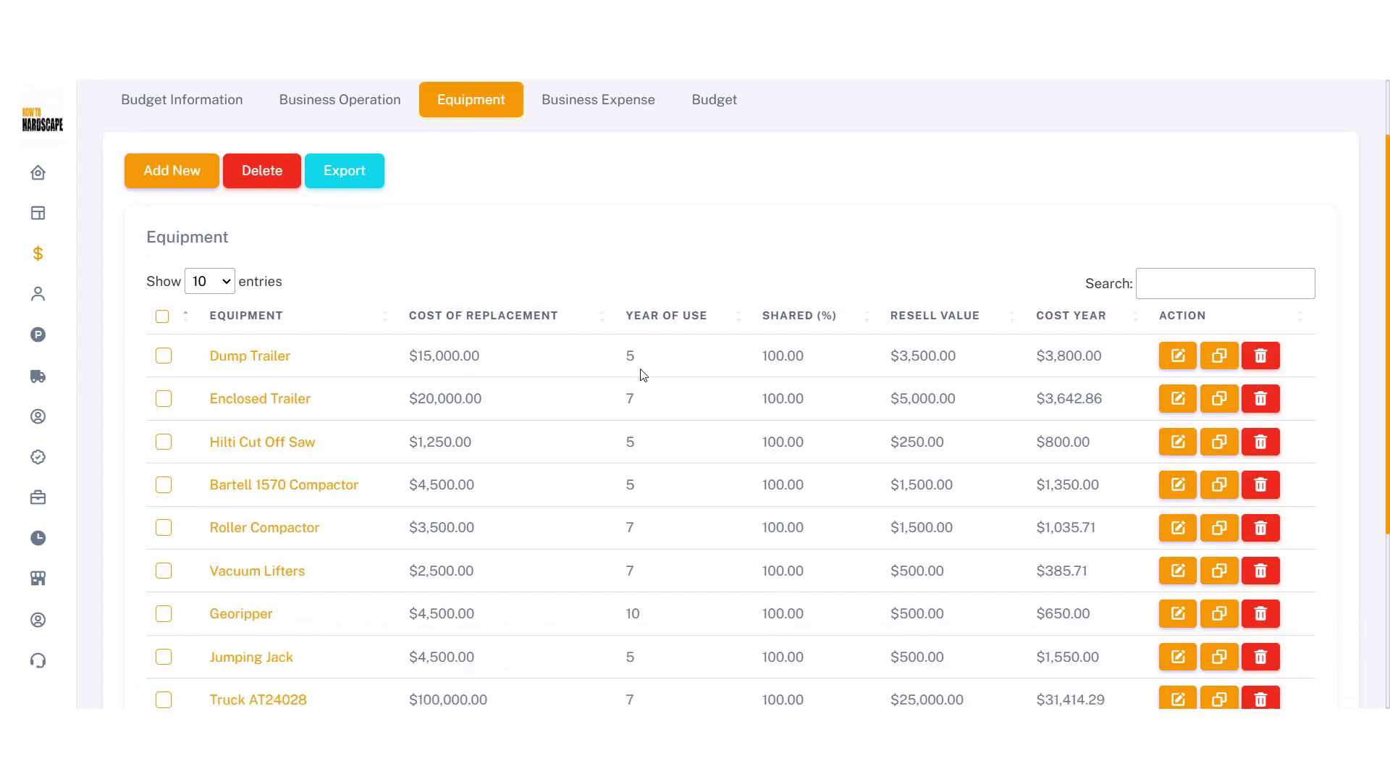
left_click(1177, 607)
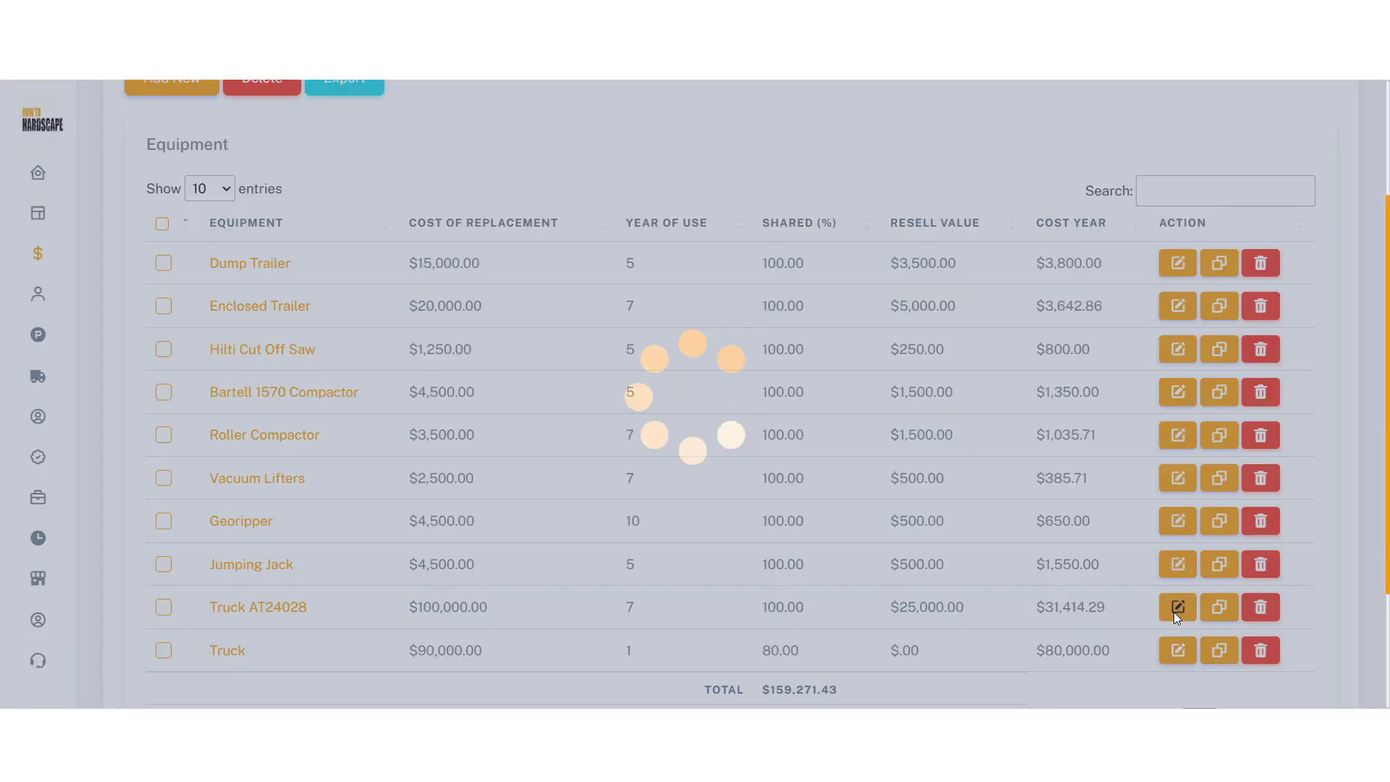
scroll(753, 360, "down", 1)
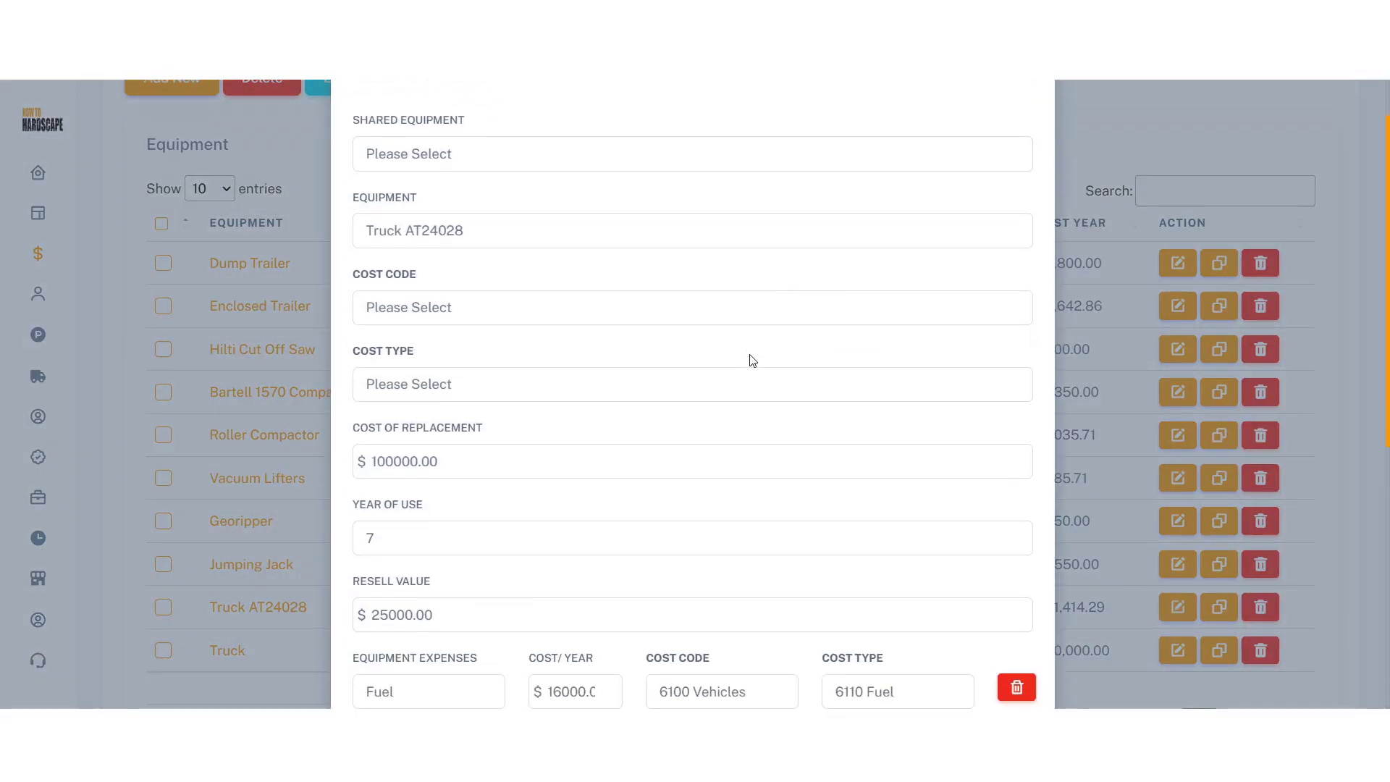
triple_click(536, 229)
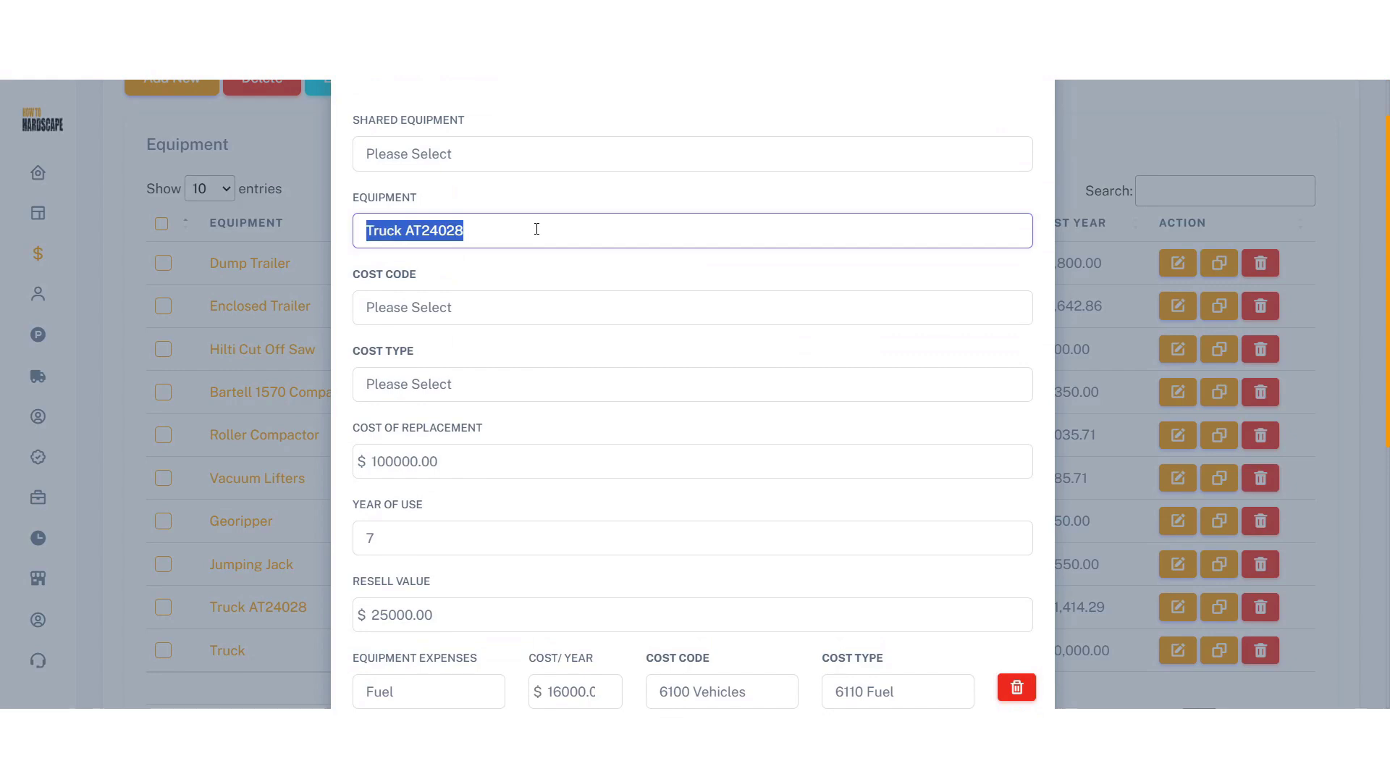
triple_click(519, 468)
scroll(518, 469, "down", 2)
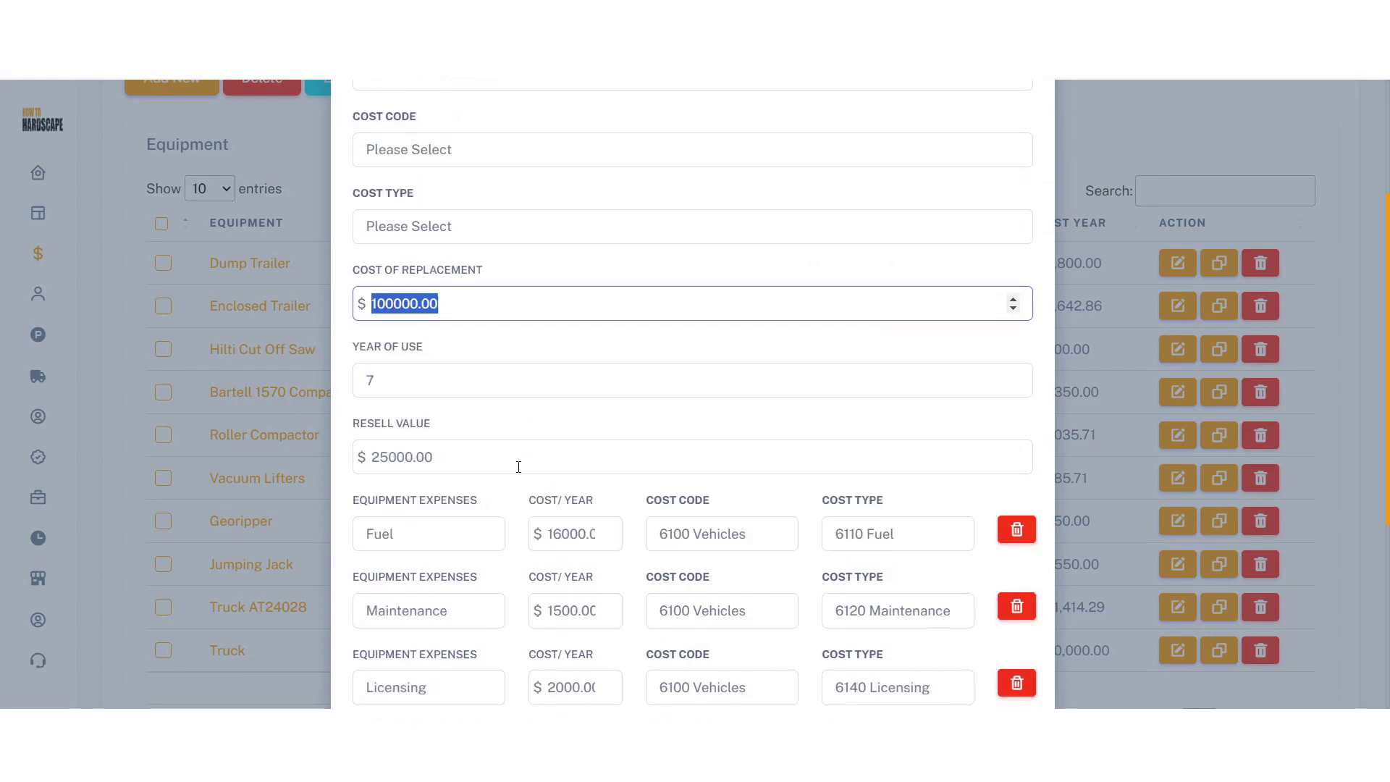
left_click(522, 377)
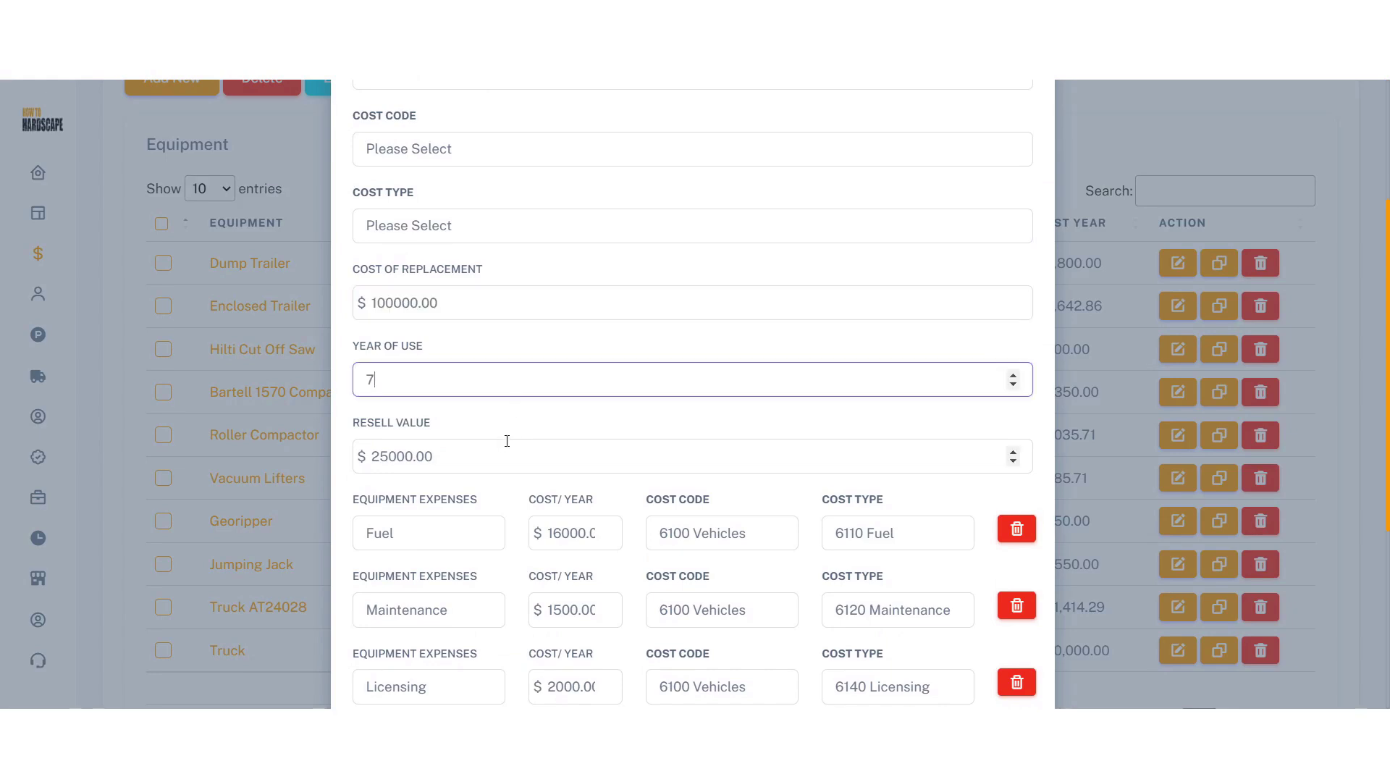
left_click_drag(509, 457, 381, 451)
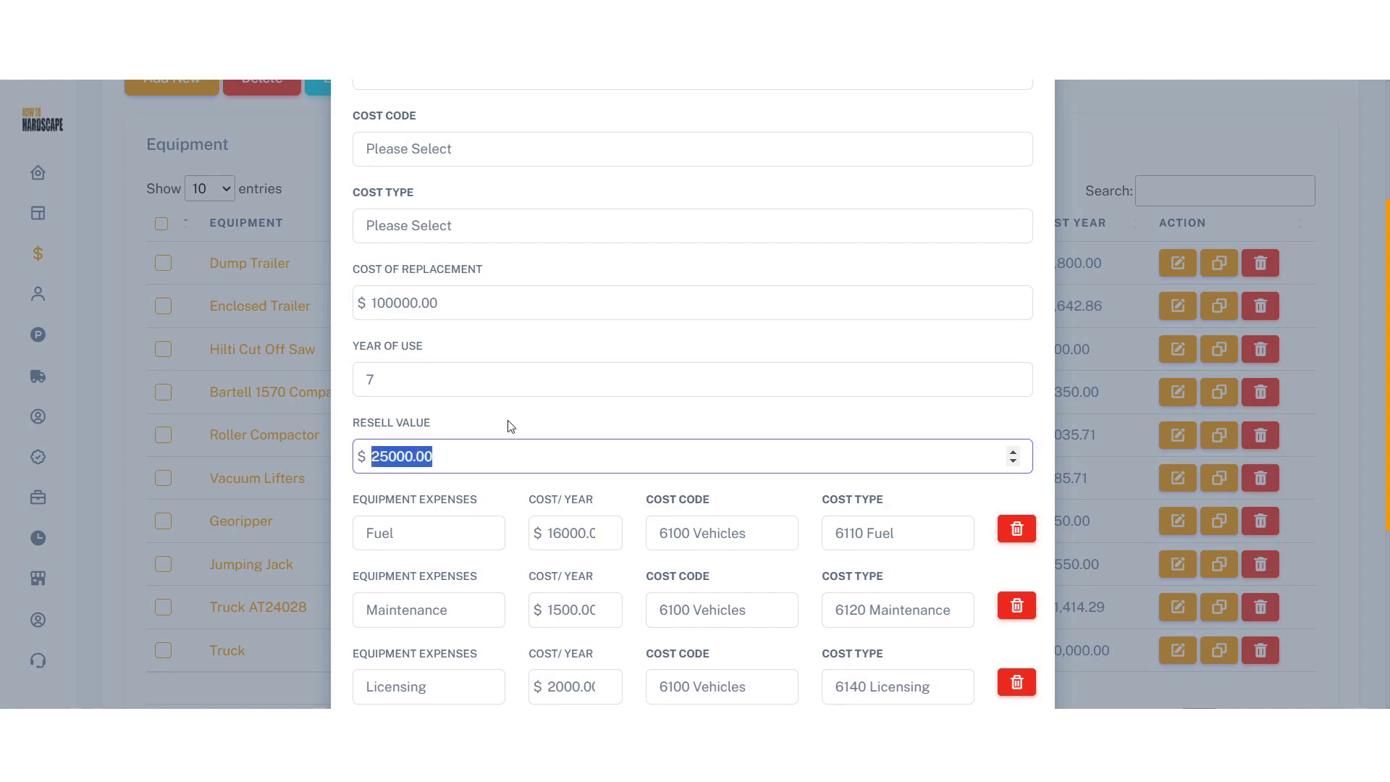
Examine the truck's equipment expense entries for fuel, maintenance, licensing and insurance
scroll(506, 427, "down", 2)
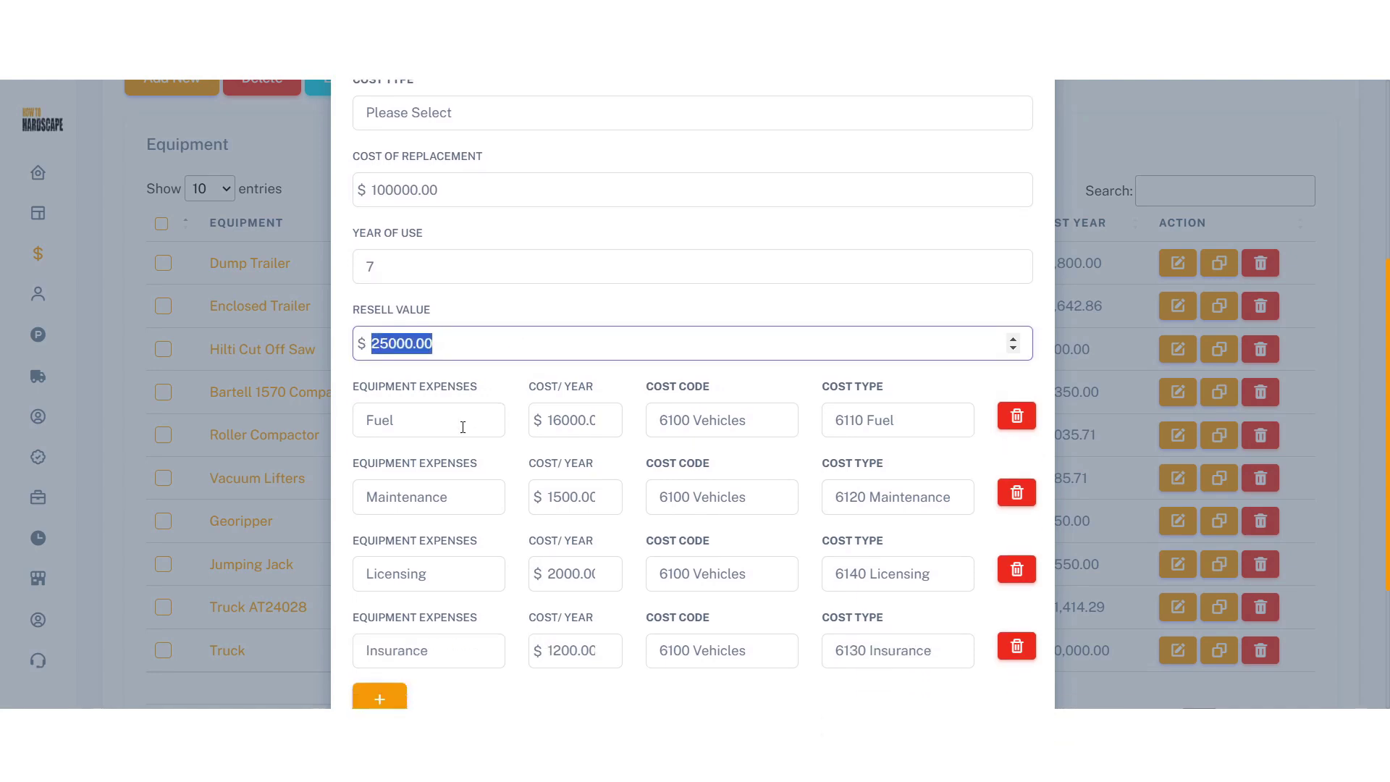
scroll(457, 420, "down", 1)
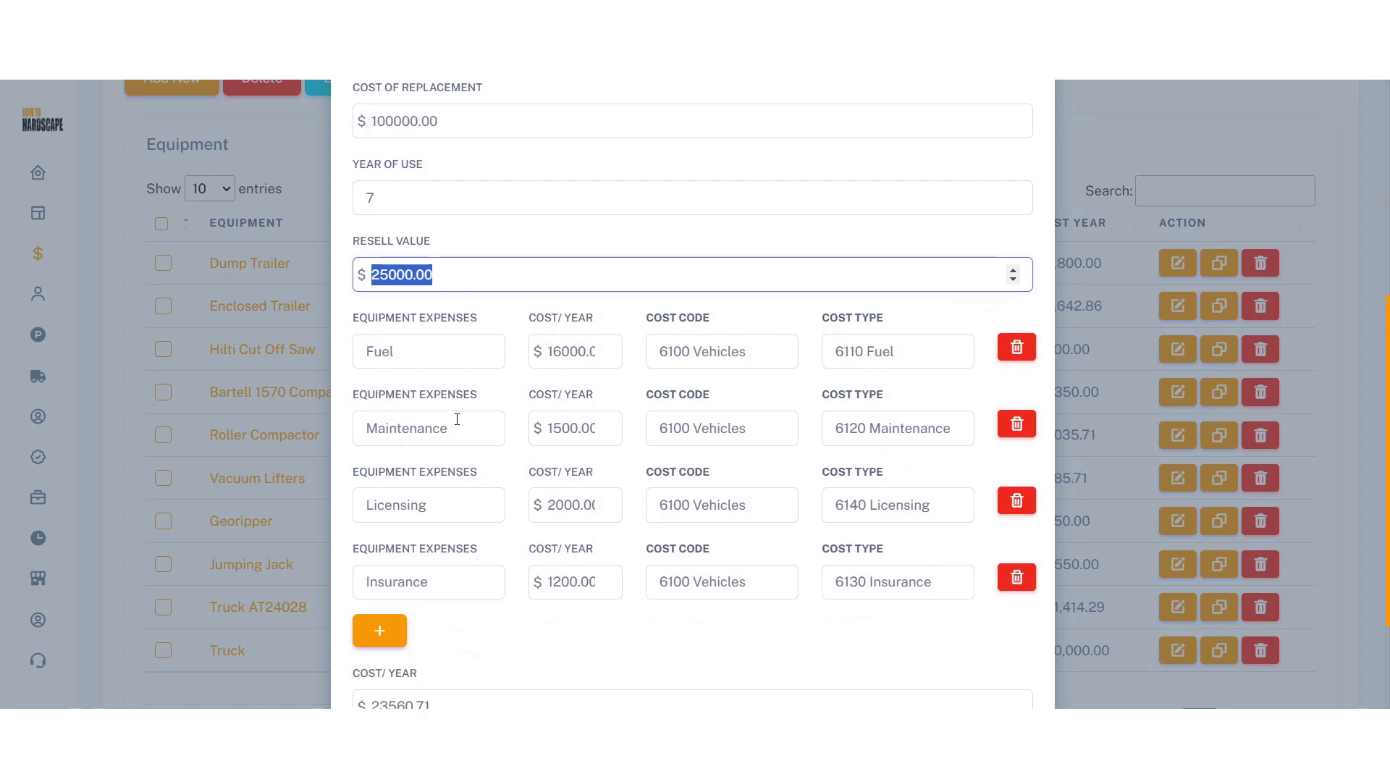
scroll(450, 362, "down", 1)
left_click(447, 311)
left_click(394, 400)
left_click(404, 472)
left_click_drag(413, 536, 420, 536)
Try to mark the truck as shared with another division at a 75% share
scroll(568, 565, "down", 2)
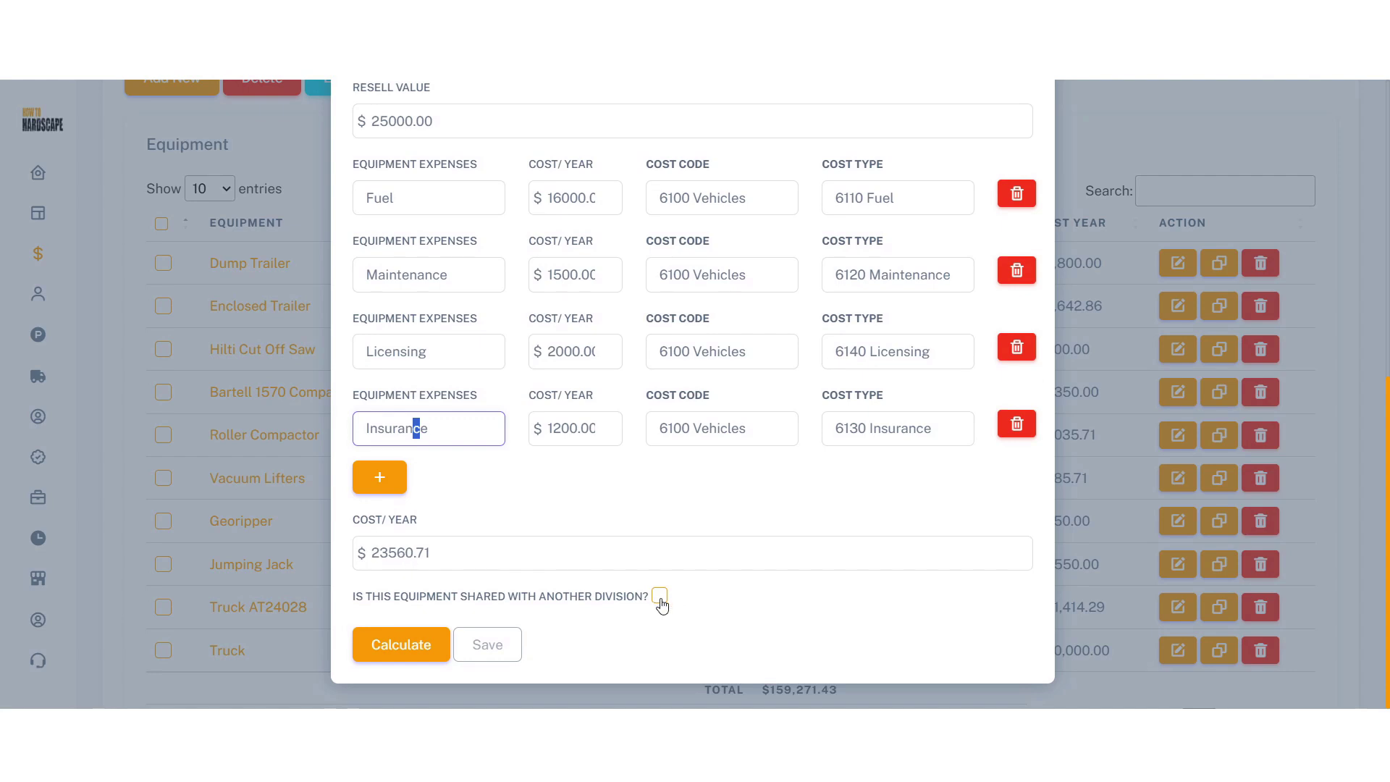
left_click(659, 596)
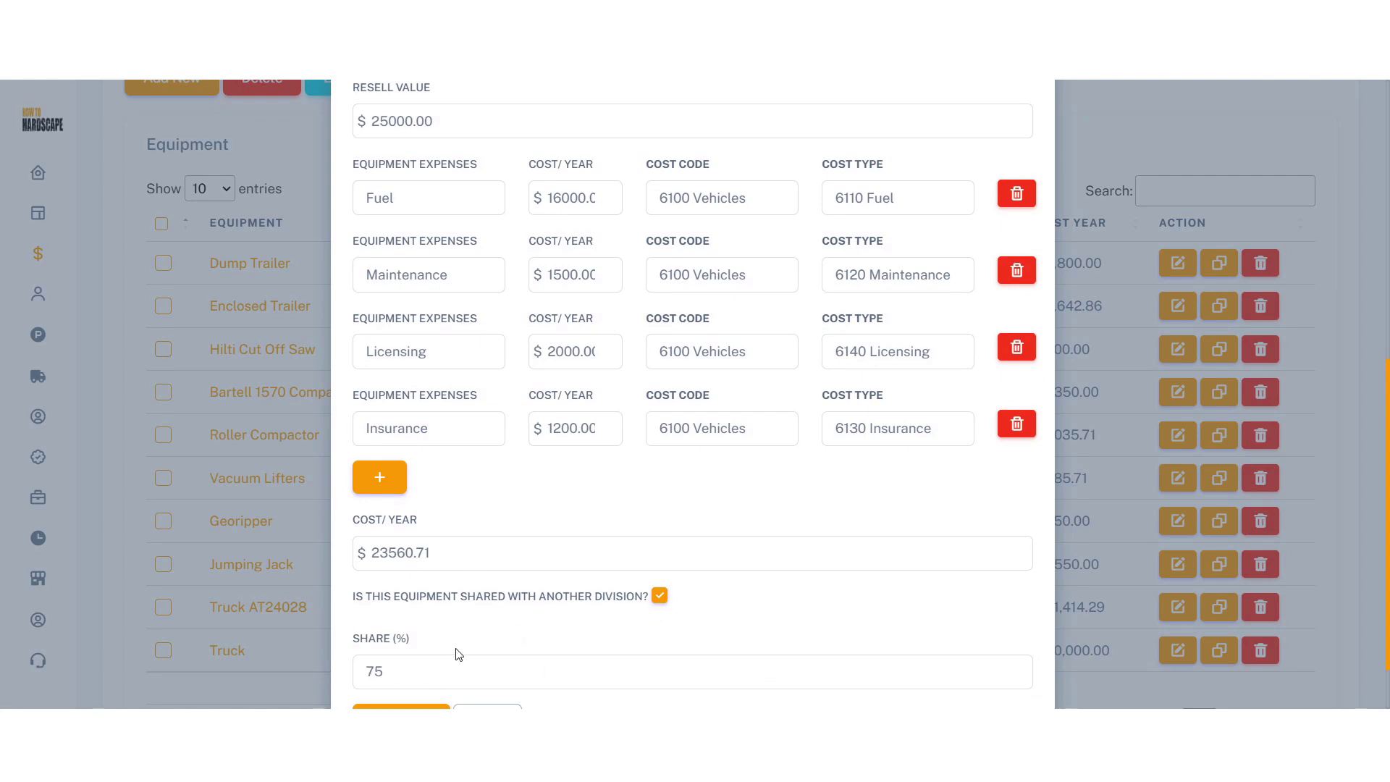
scroll(458, 637, "up", 5)
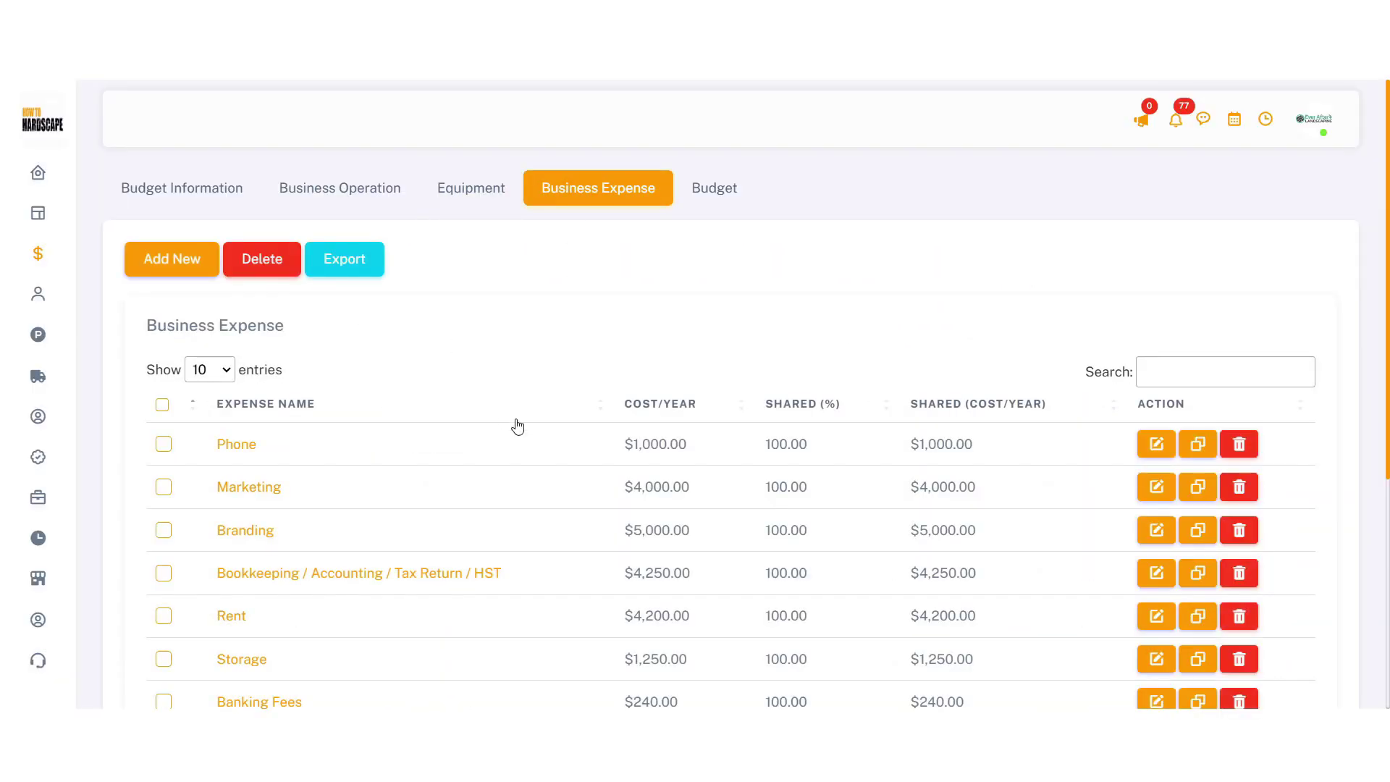
Review the budget's business expenses and inspect the Phone expense's yearly cost and cost code without changing them
scroll(517, 425, "down", 3)
scroll(464, 302, "up", 1)
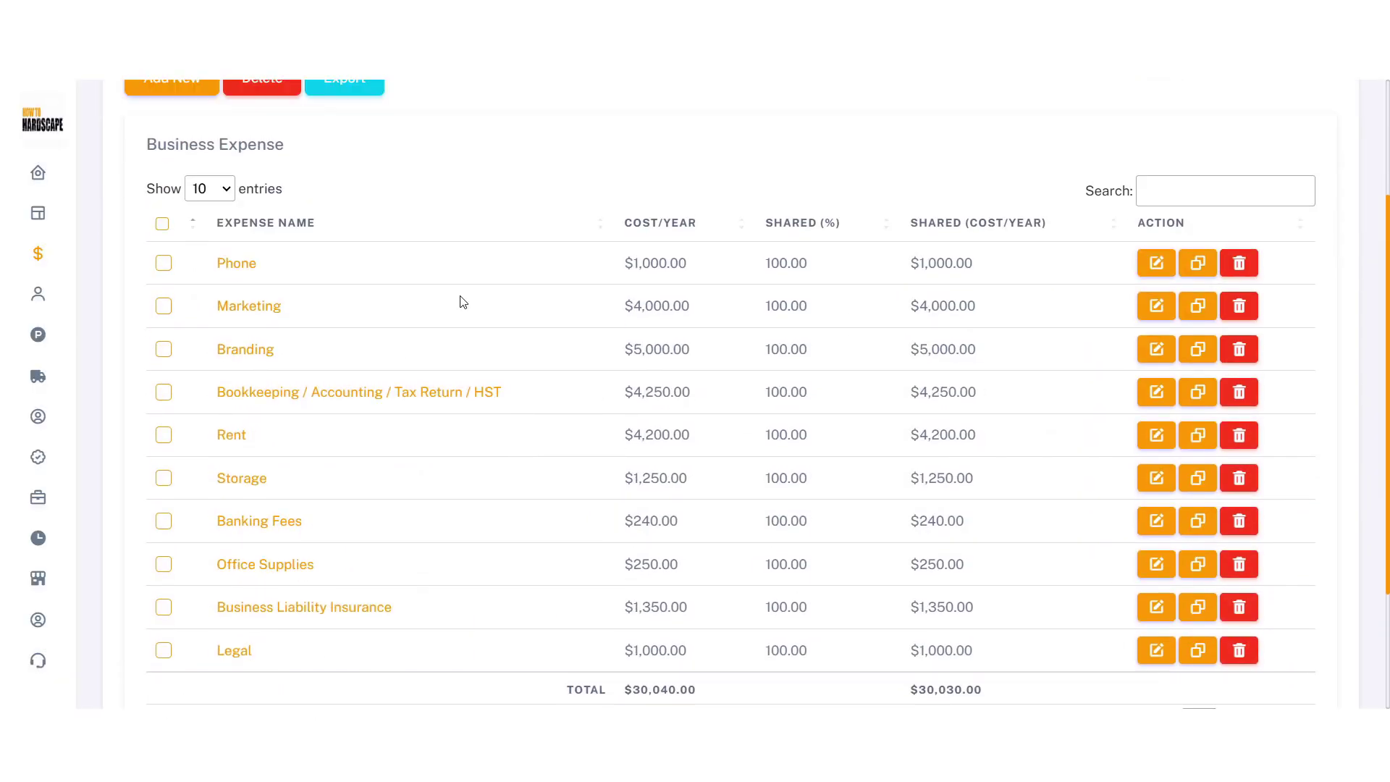
scroll(464, 302, "up", 2)
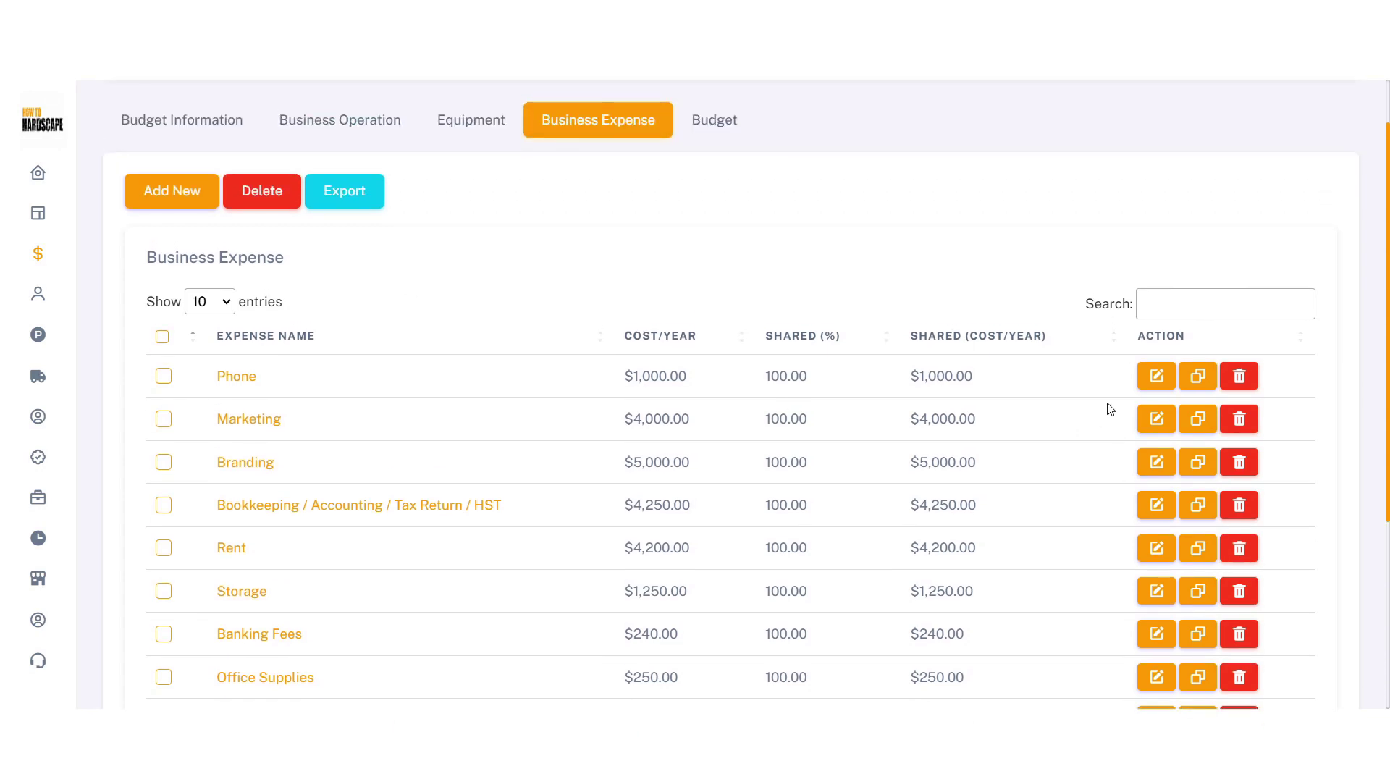
left_click(1156, 376)
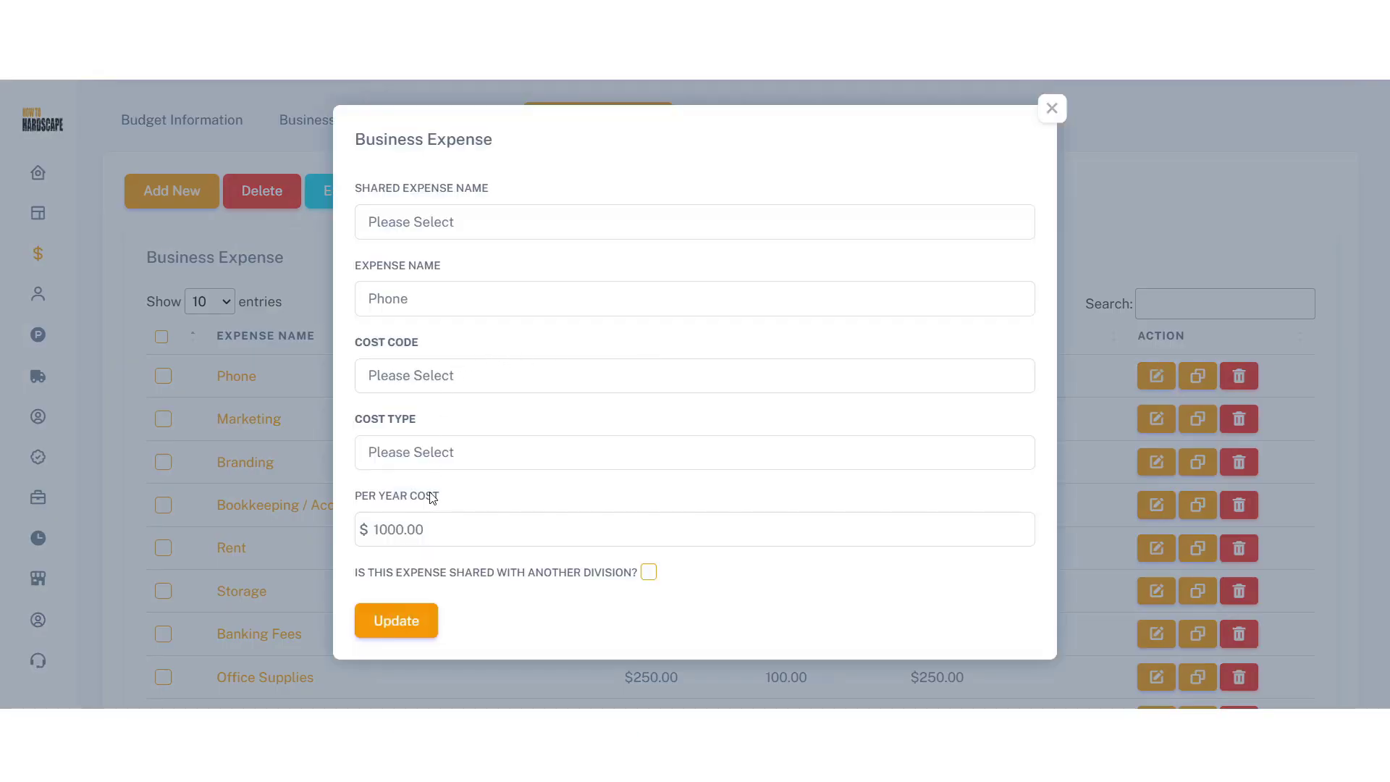
left_click(428, 520)
double_click(428, 520)
left_click(491, 382)
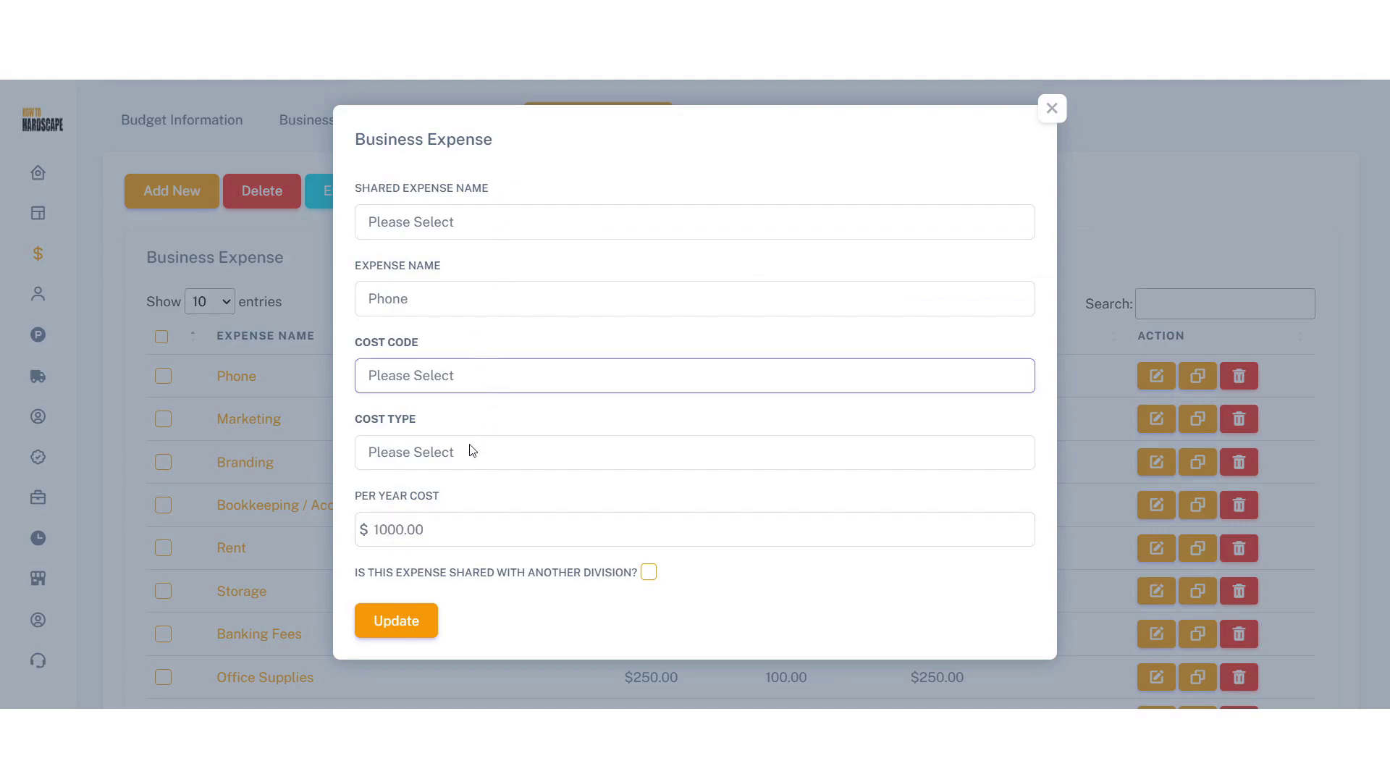
left_click(1052, 109)
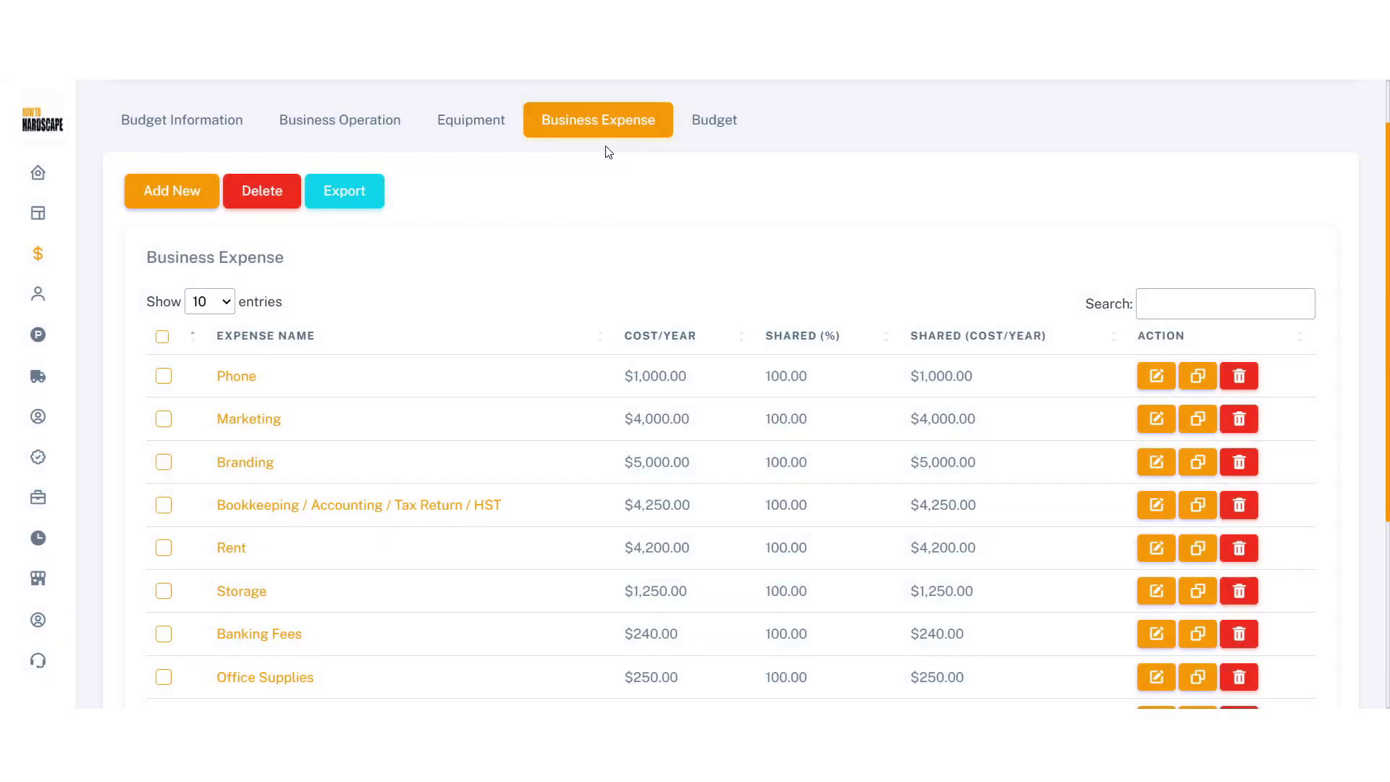
View the budget totals and chart, and bring up the list of active employees
left_click(700, 126)
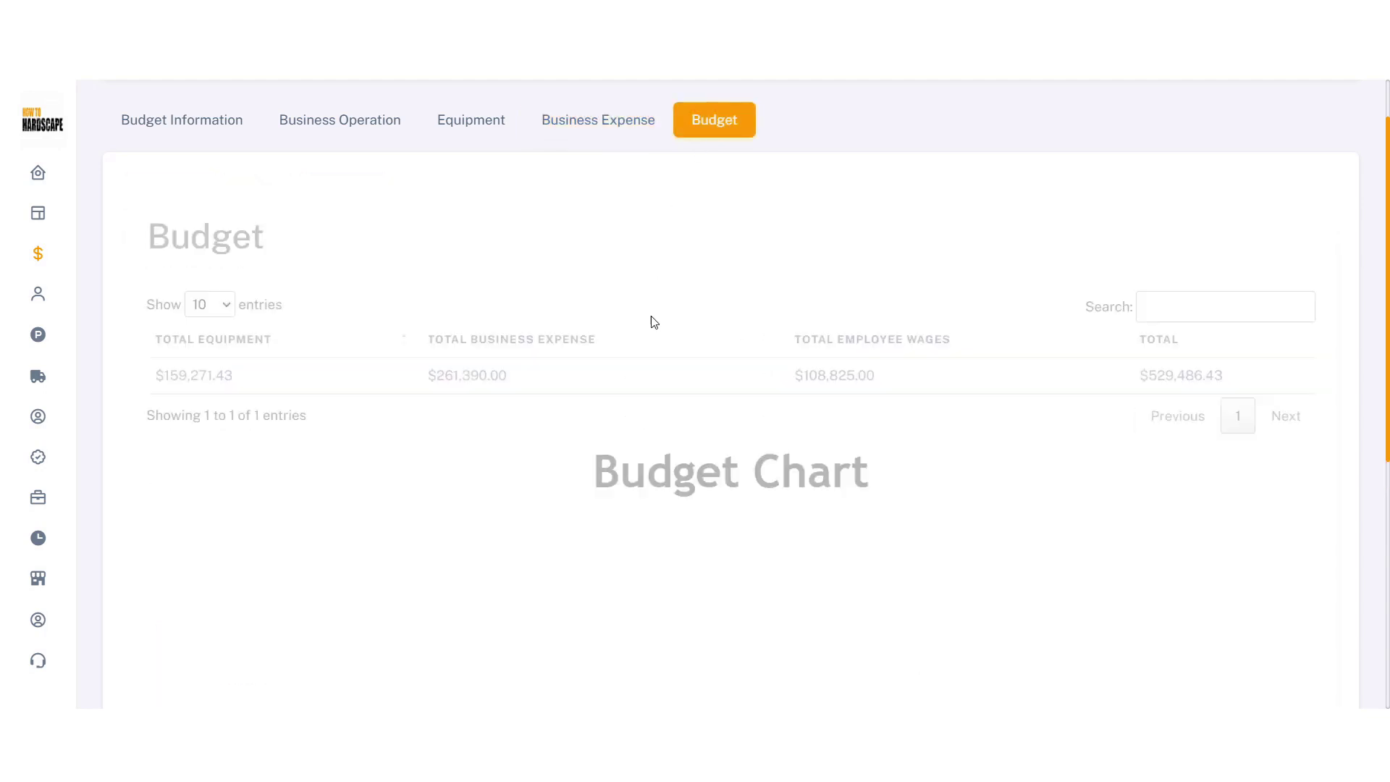
left_click(69, 294)
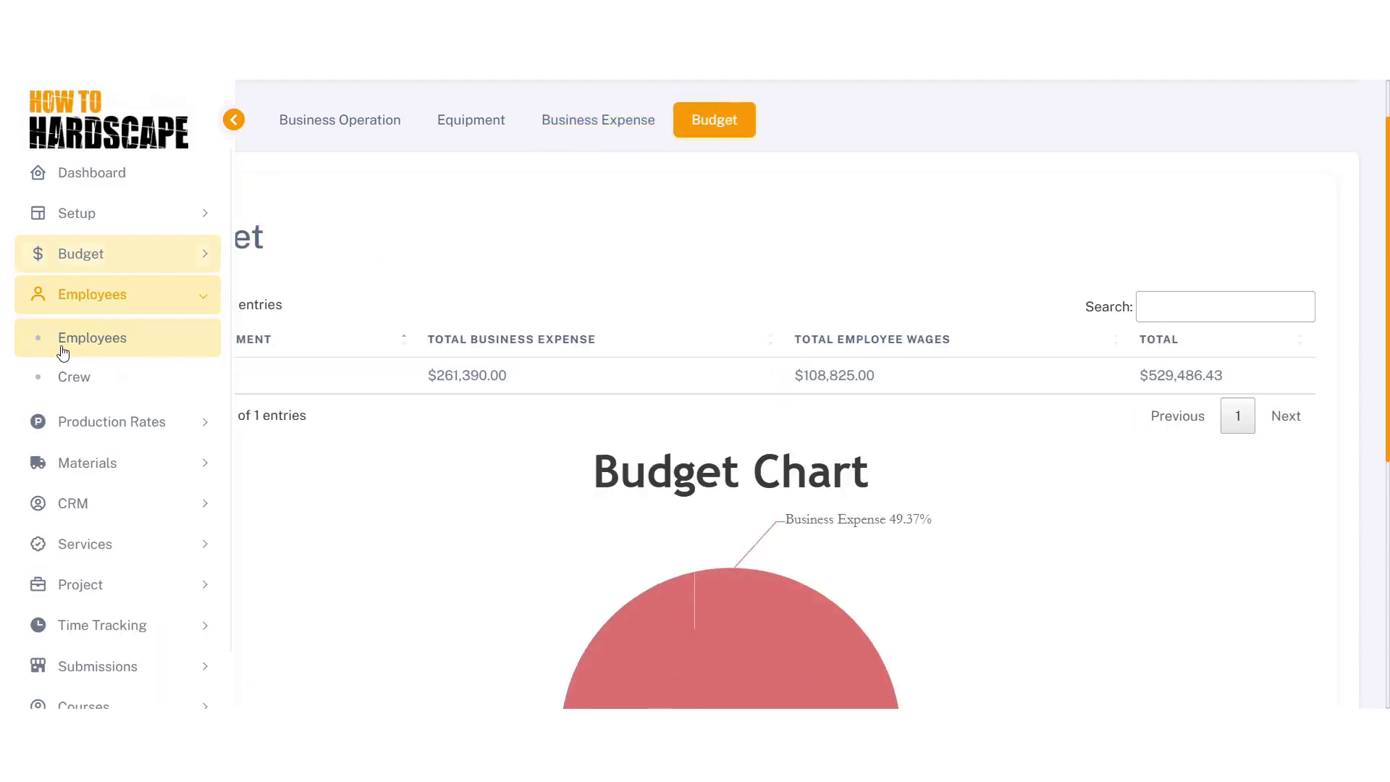
left_click(99, 343)
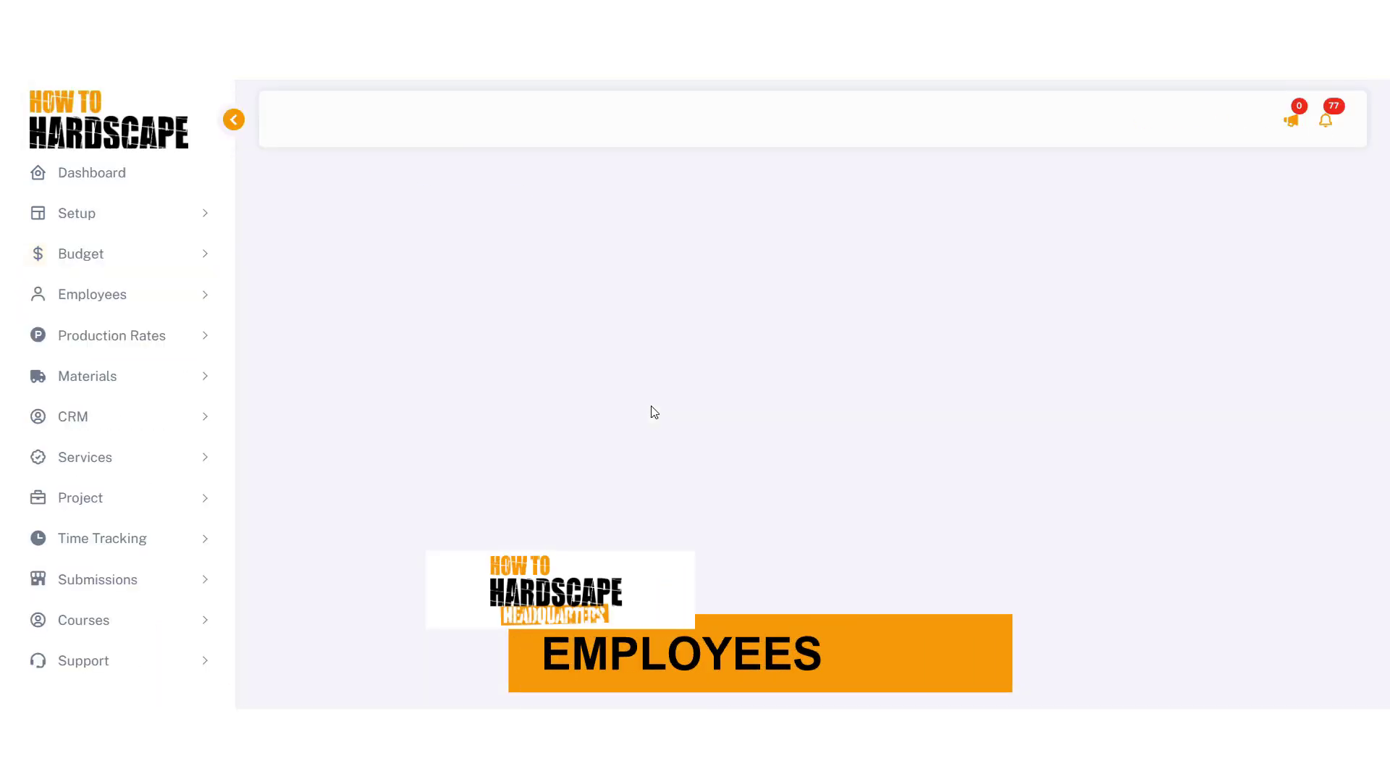
scroll(666, 404, "down", 3)
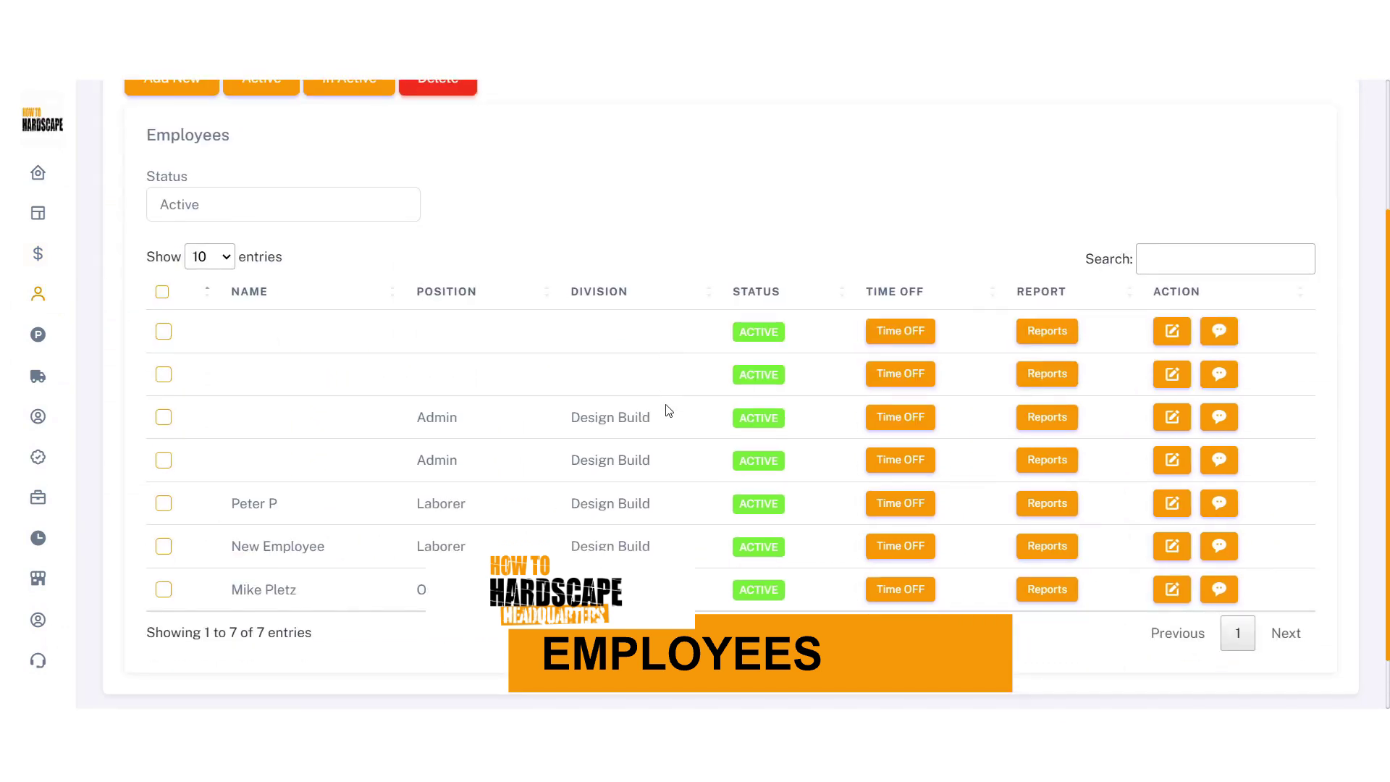
Open the first listed laborer's employee record and view its profile details, policies, time off and reports
left_click(1171, 502)
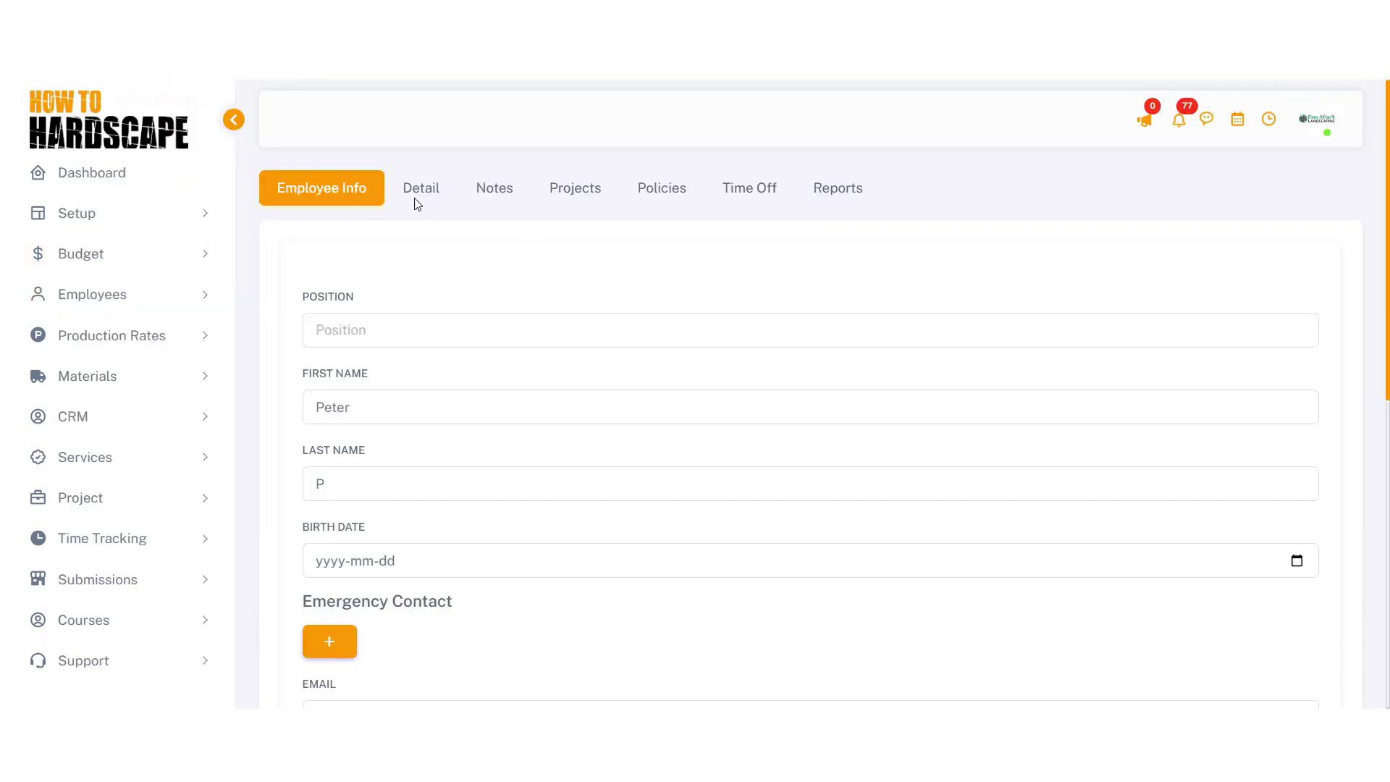
left_click(420, 190)
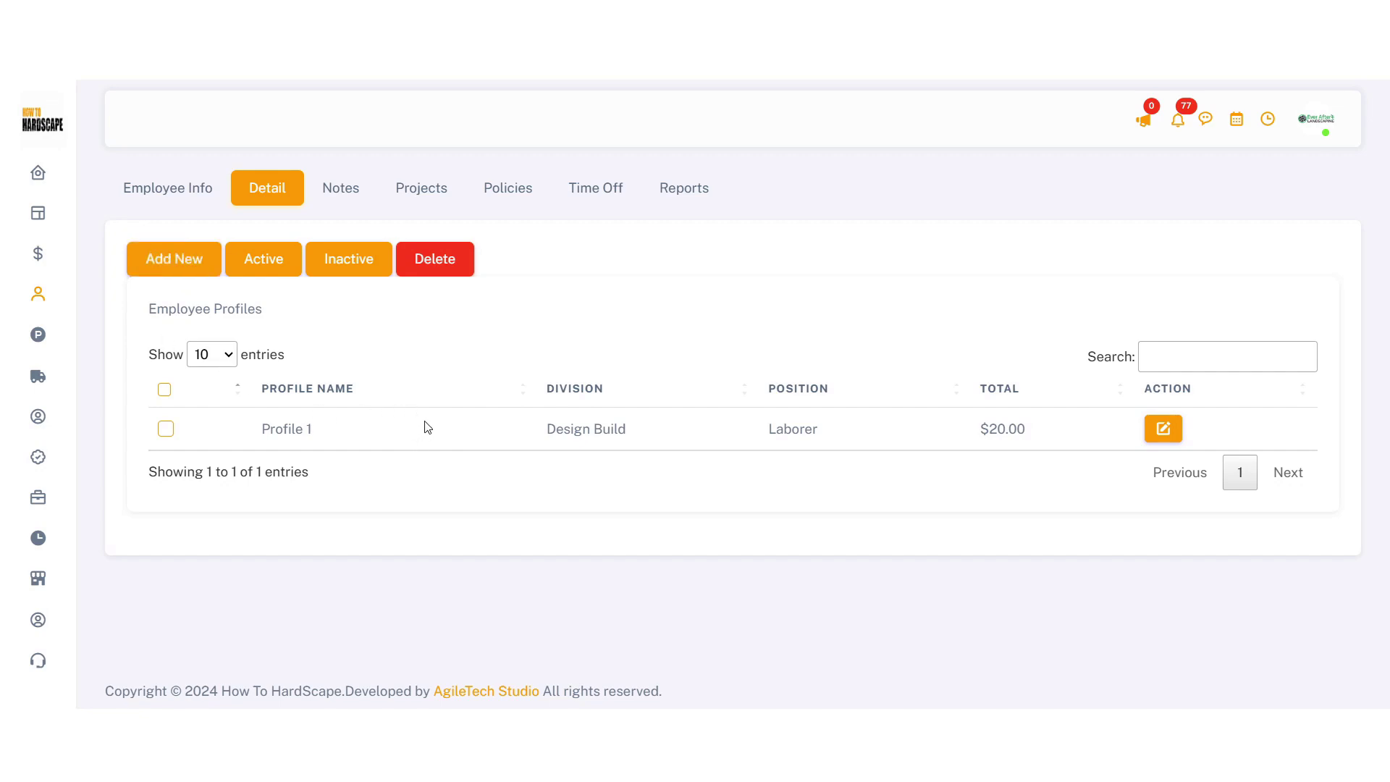
left_click(523, 204)
left_click(584, 199)
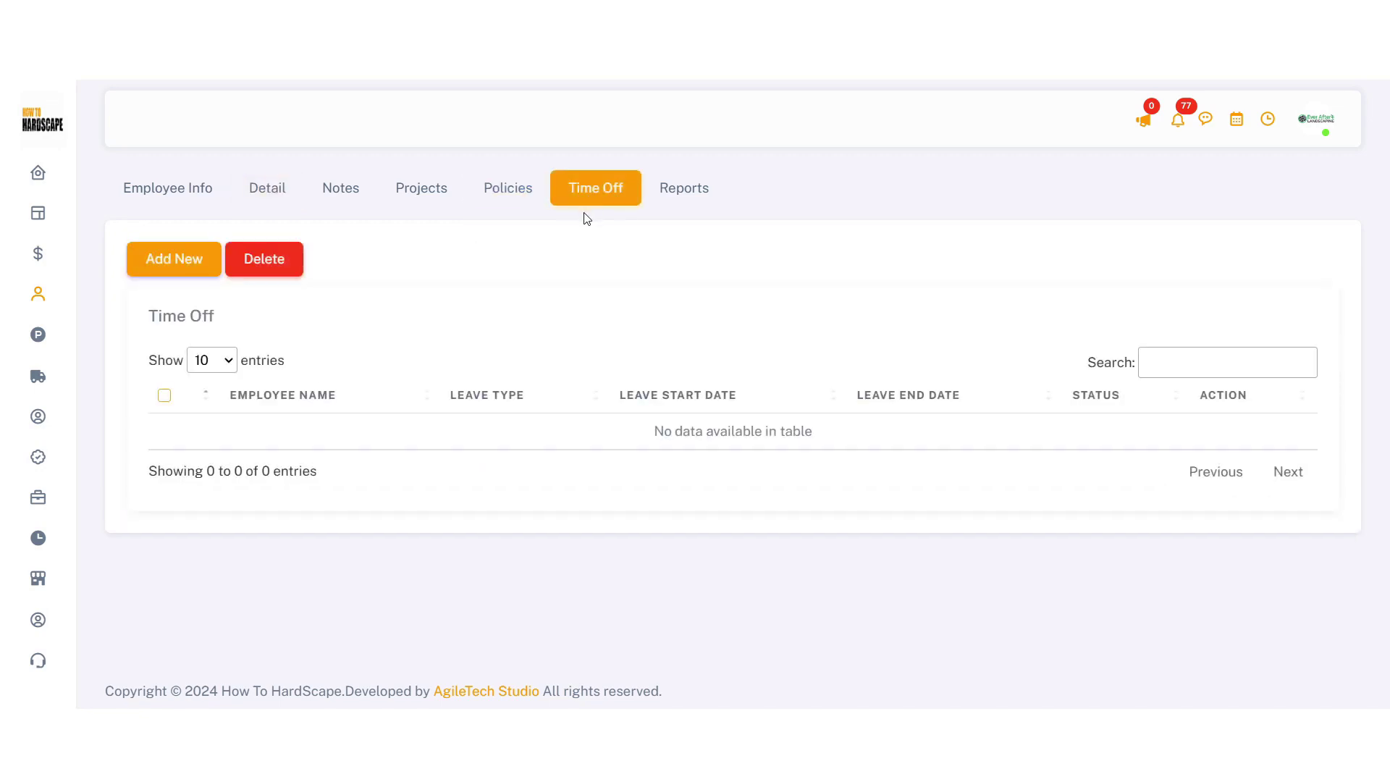
left_click(680, 191)
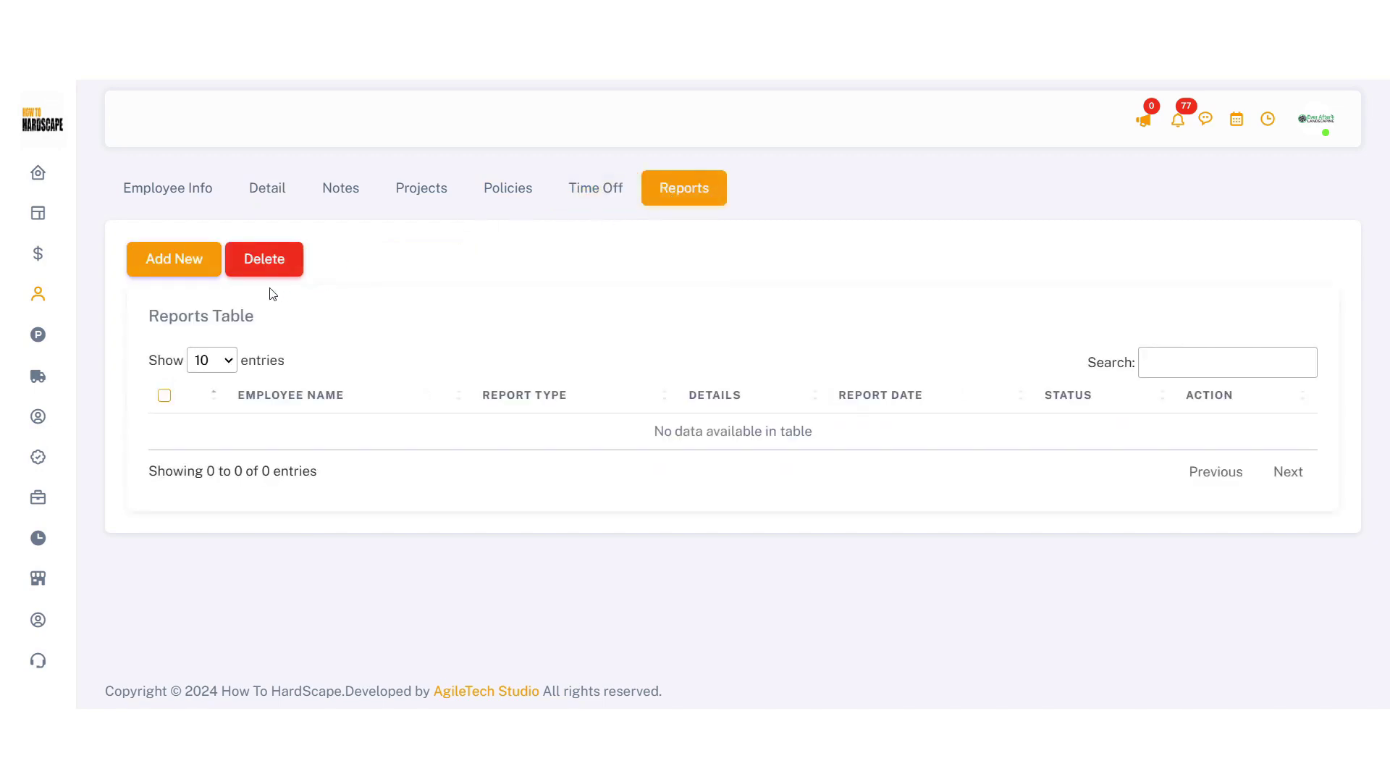
Open the list of crews with their assigned colors
mouse_move(56, 352)
left_click(77, 380)
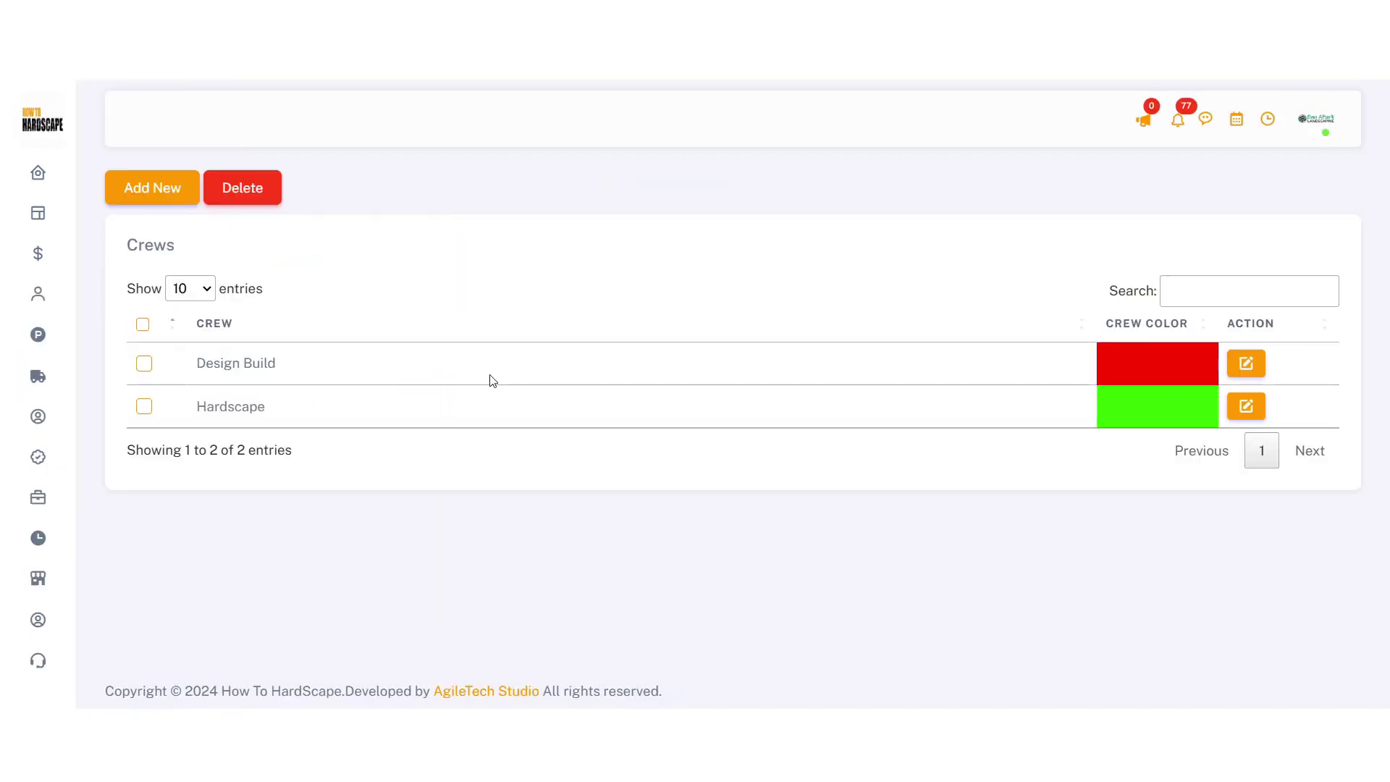
Open the CRM client list and inspect the first client's SMS conversation and email form without sending anything
mouse_move(56, 384)
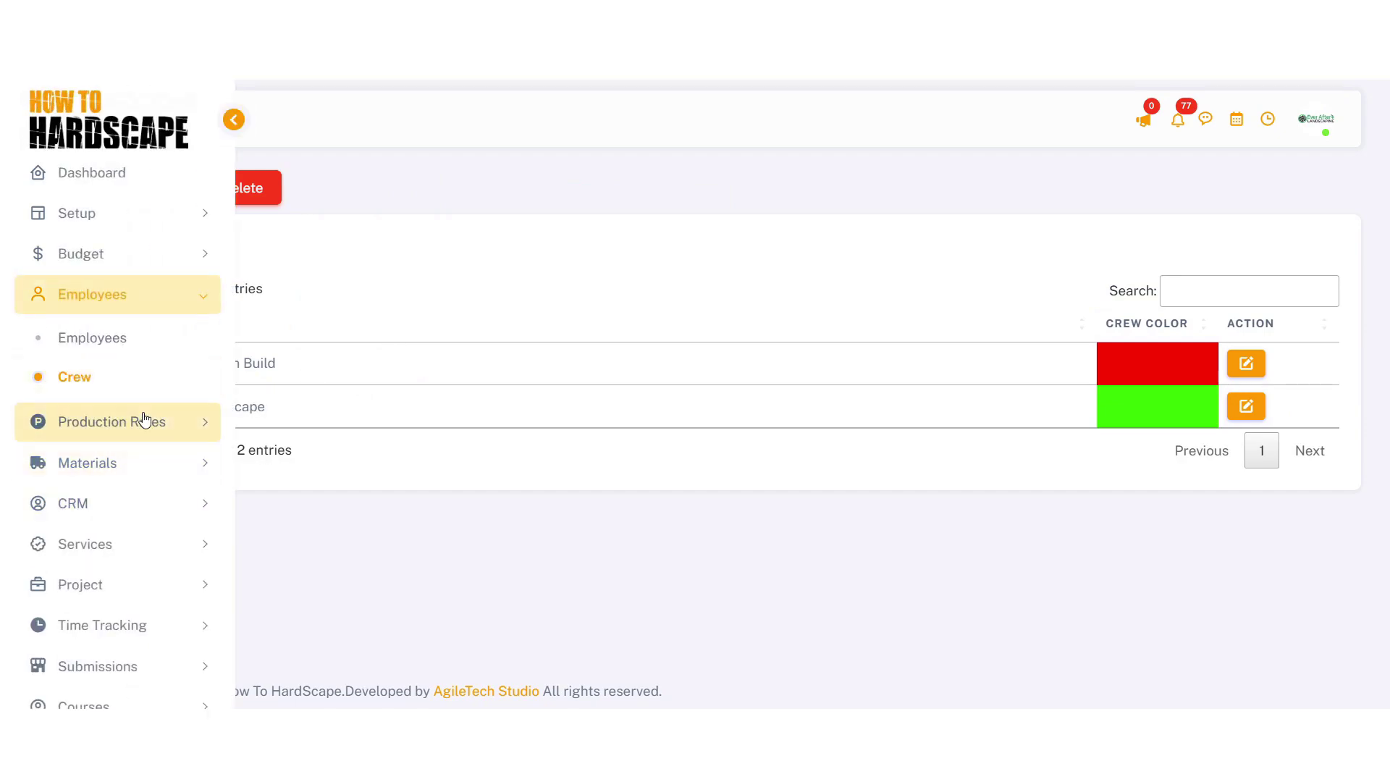
left_click(129, 504)
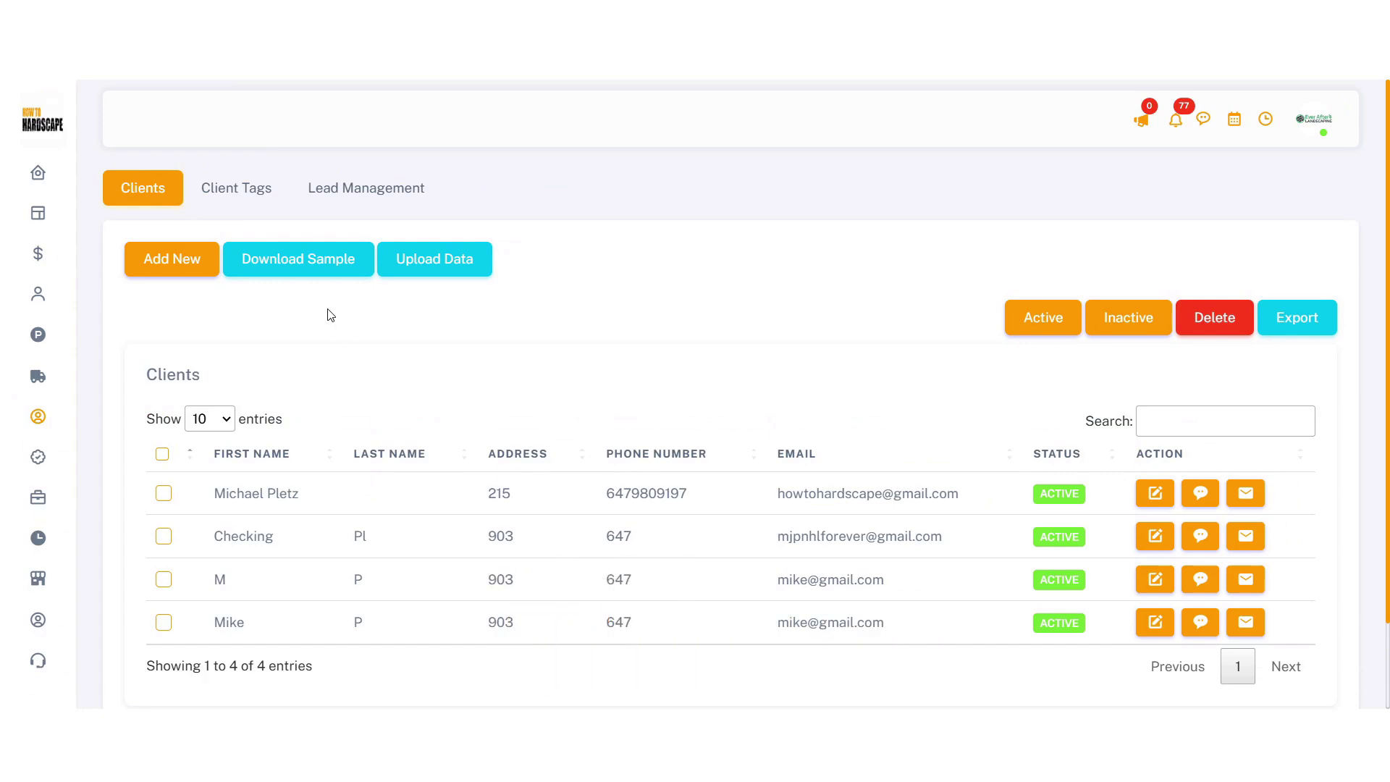
left_click(1200, 493)
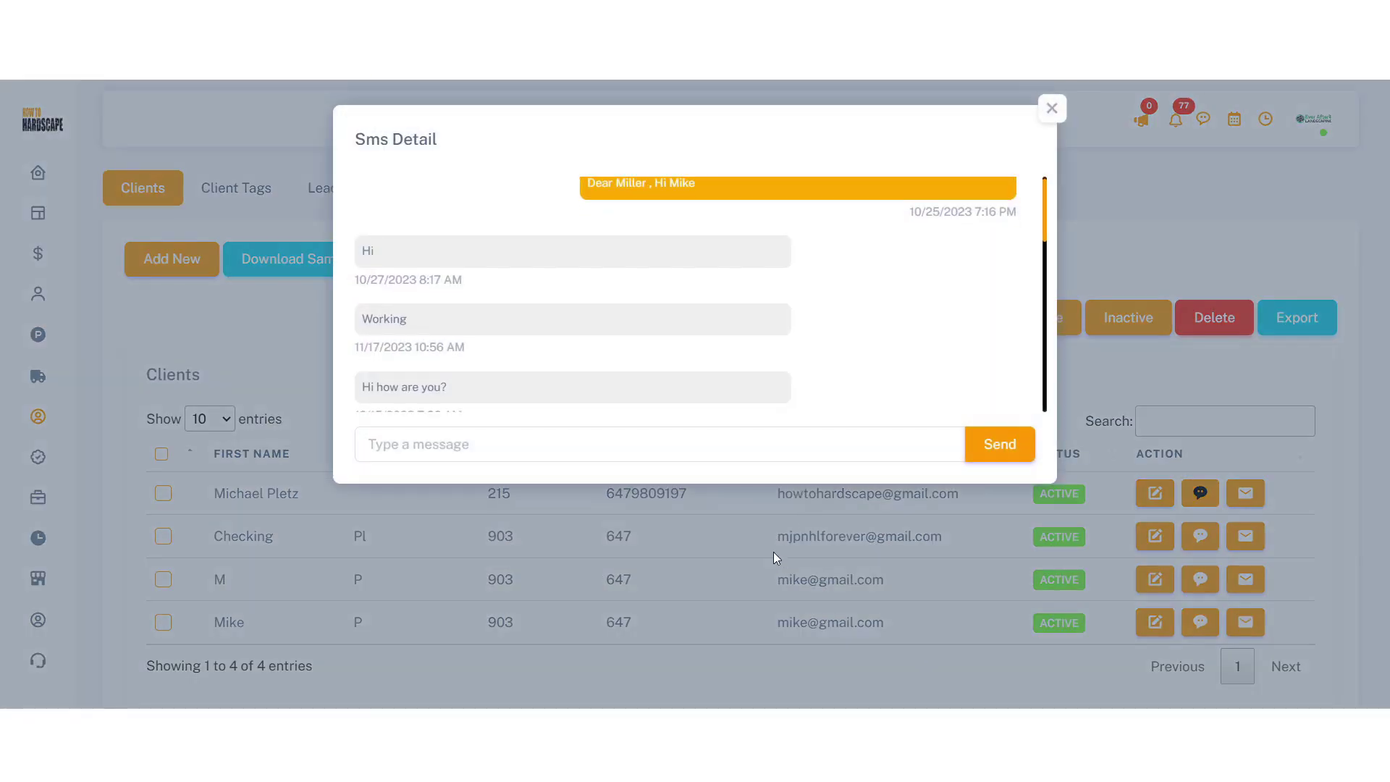
left_click(713, 453)
left_click(1096, 161)
left_click(1246, 493)
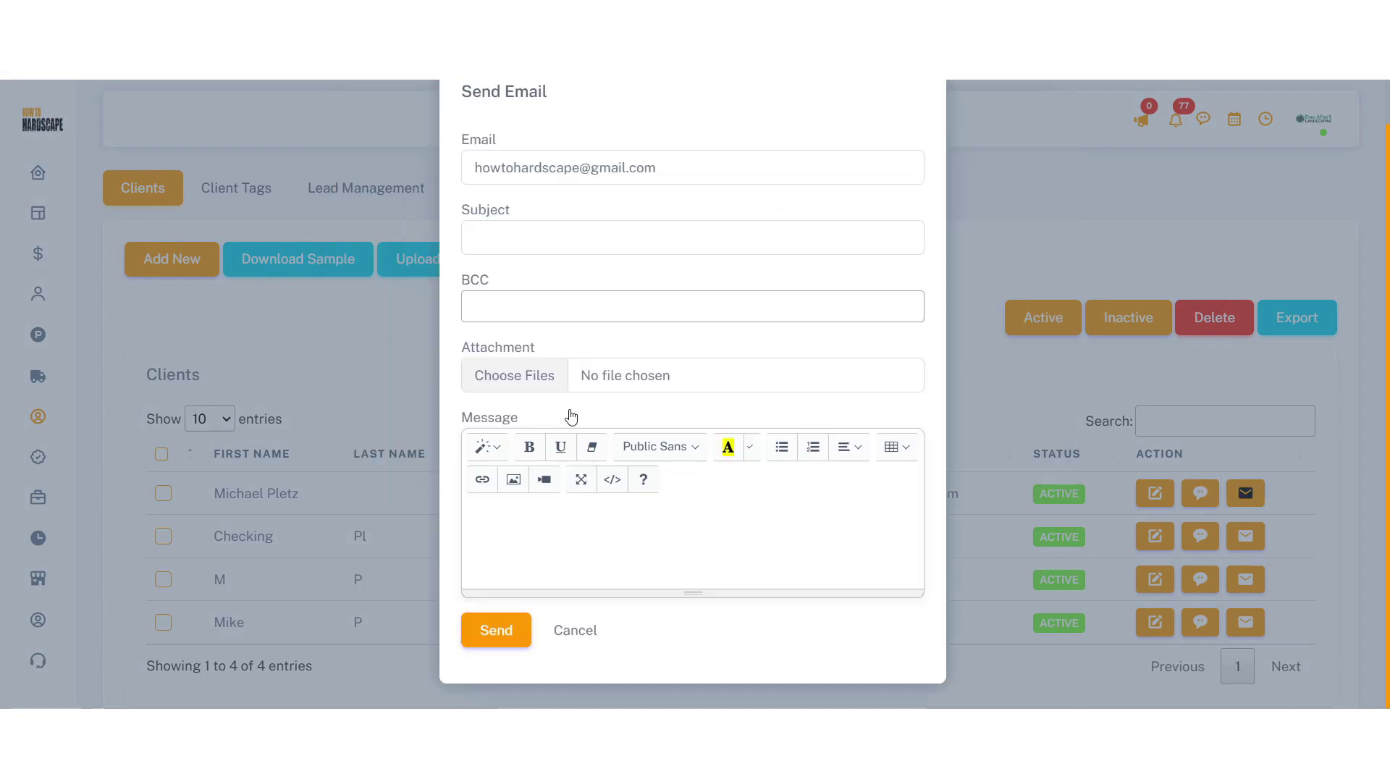
left_click(942, 109)
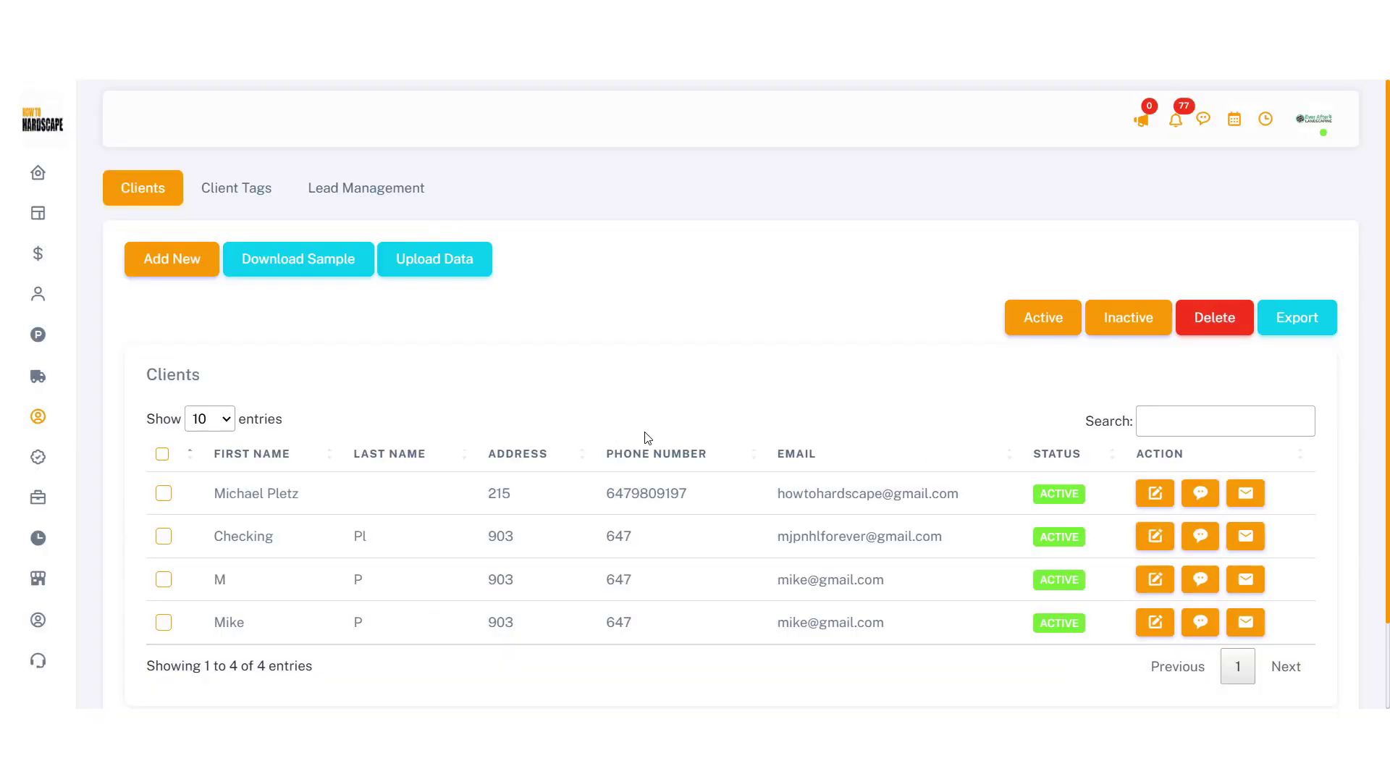
View the lead management pipeline and the list of vendors
left_click(365, 187)
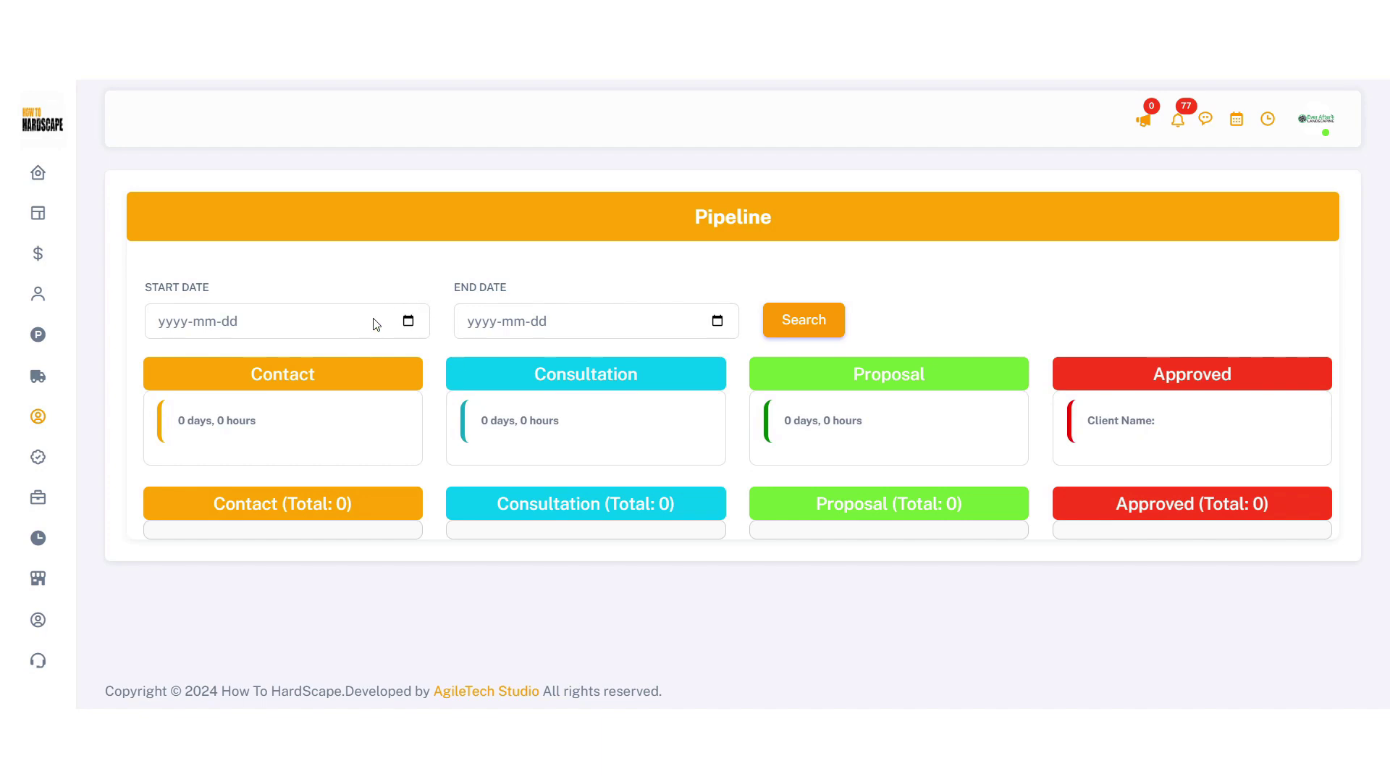
left_click(84, 539)
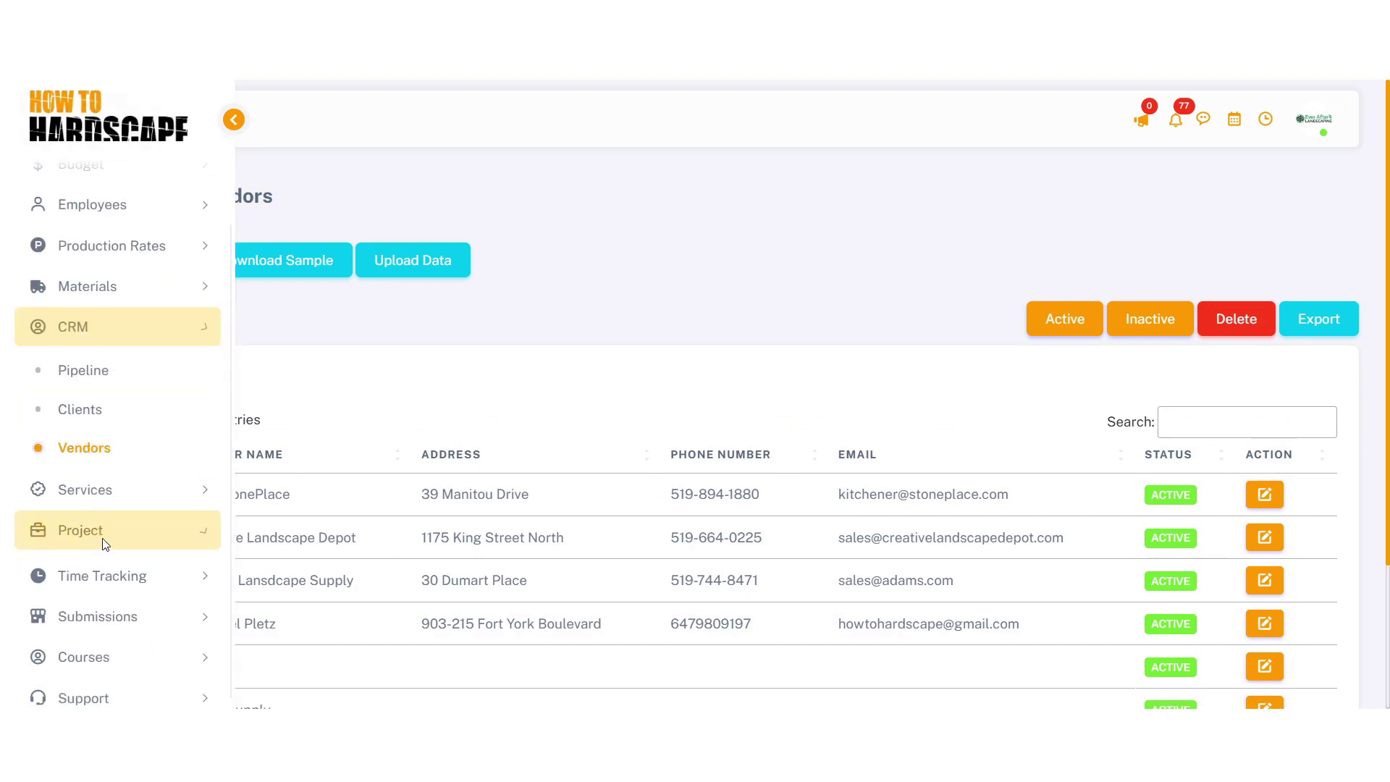
Open the projects list, choose the 7 Days date range, and review the project statistics and listed projects
left_click(94, 532)
left_click(113, 485)
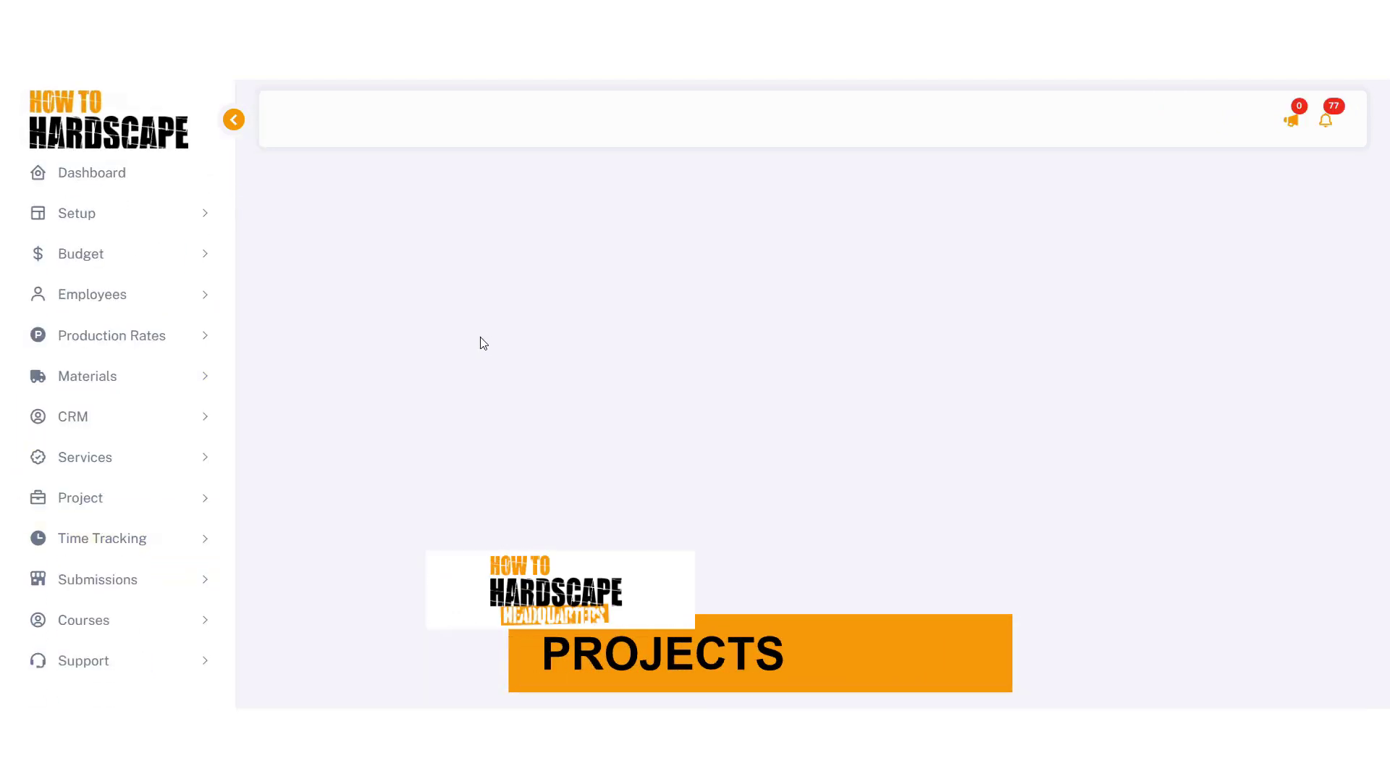
scroll(429, 357, "down", 2)
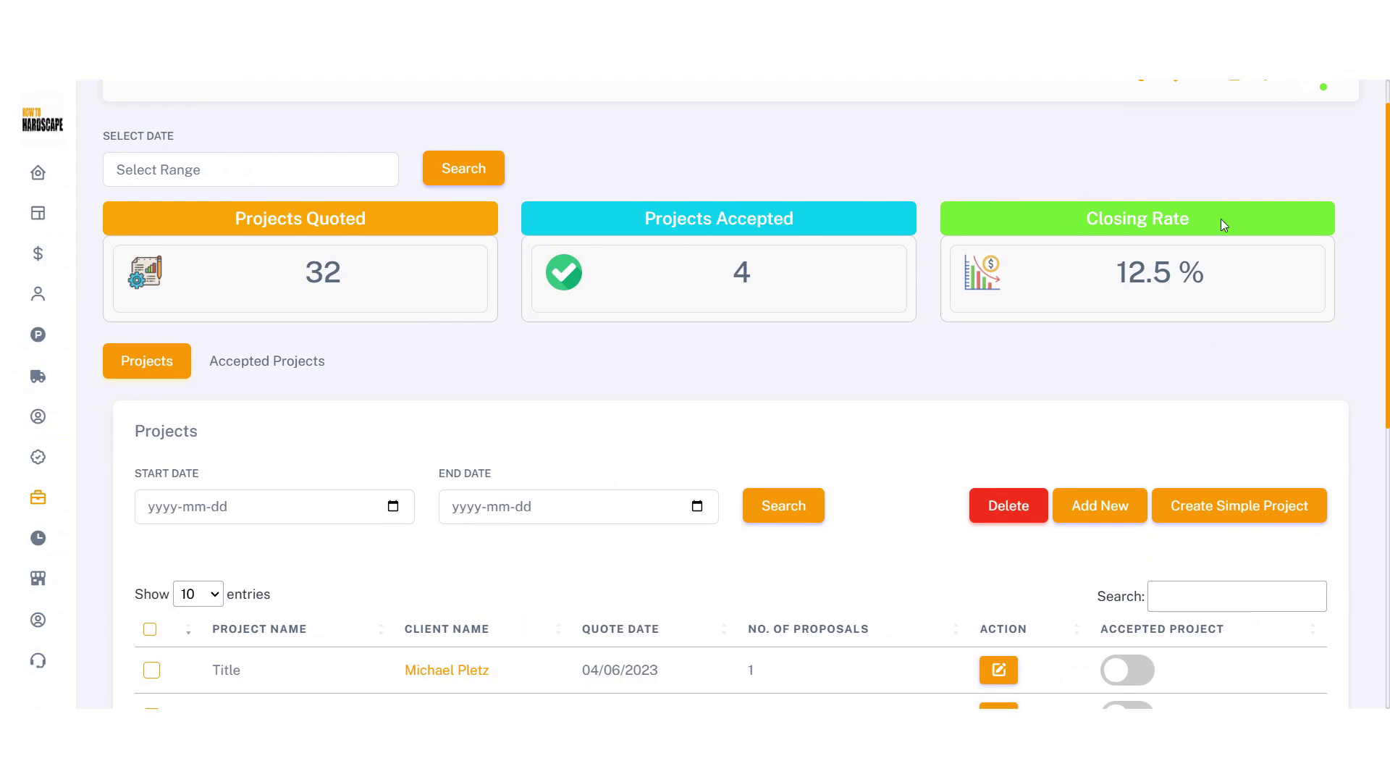
left_click(224, 172)
left_click(236, 238)
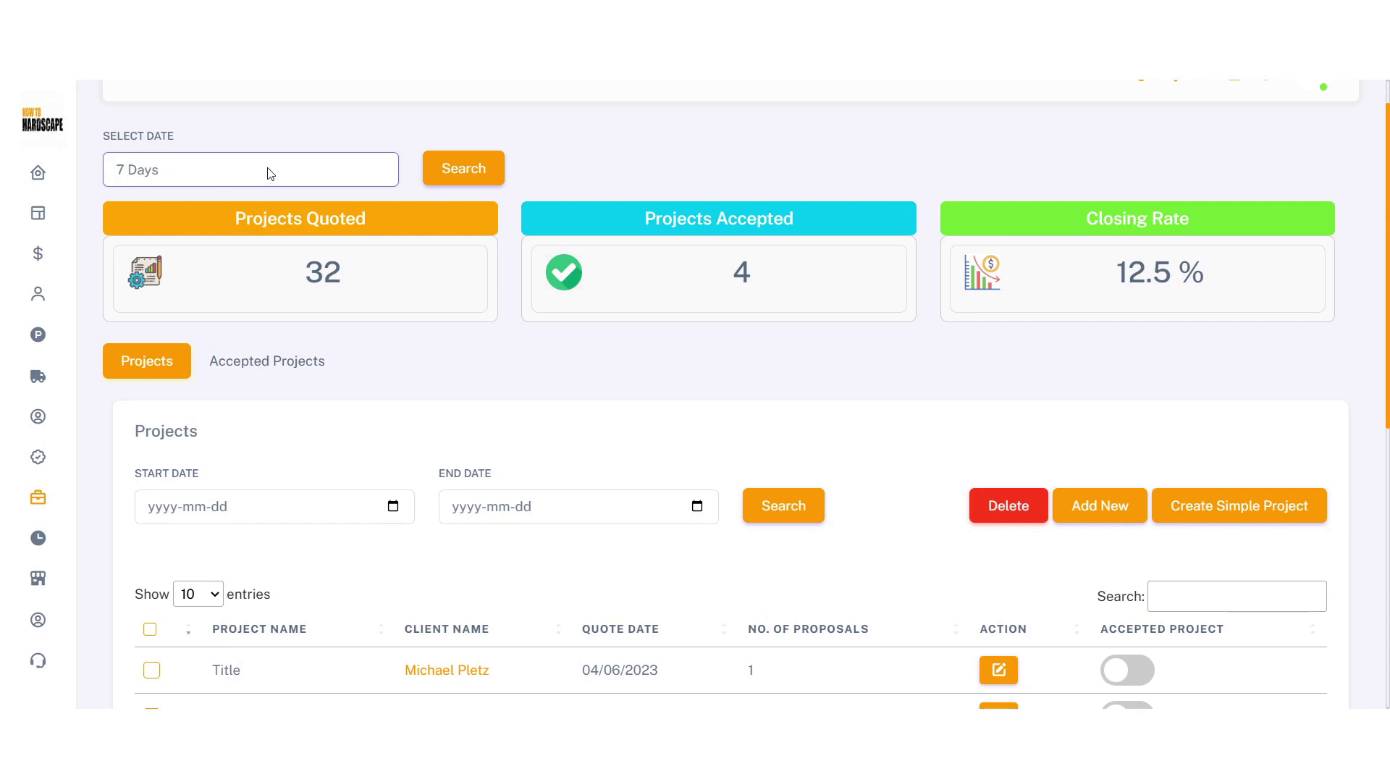
left_click(435, 121)
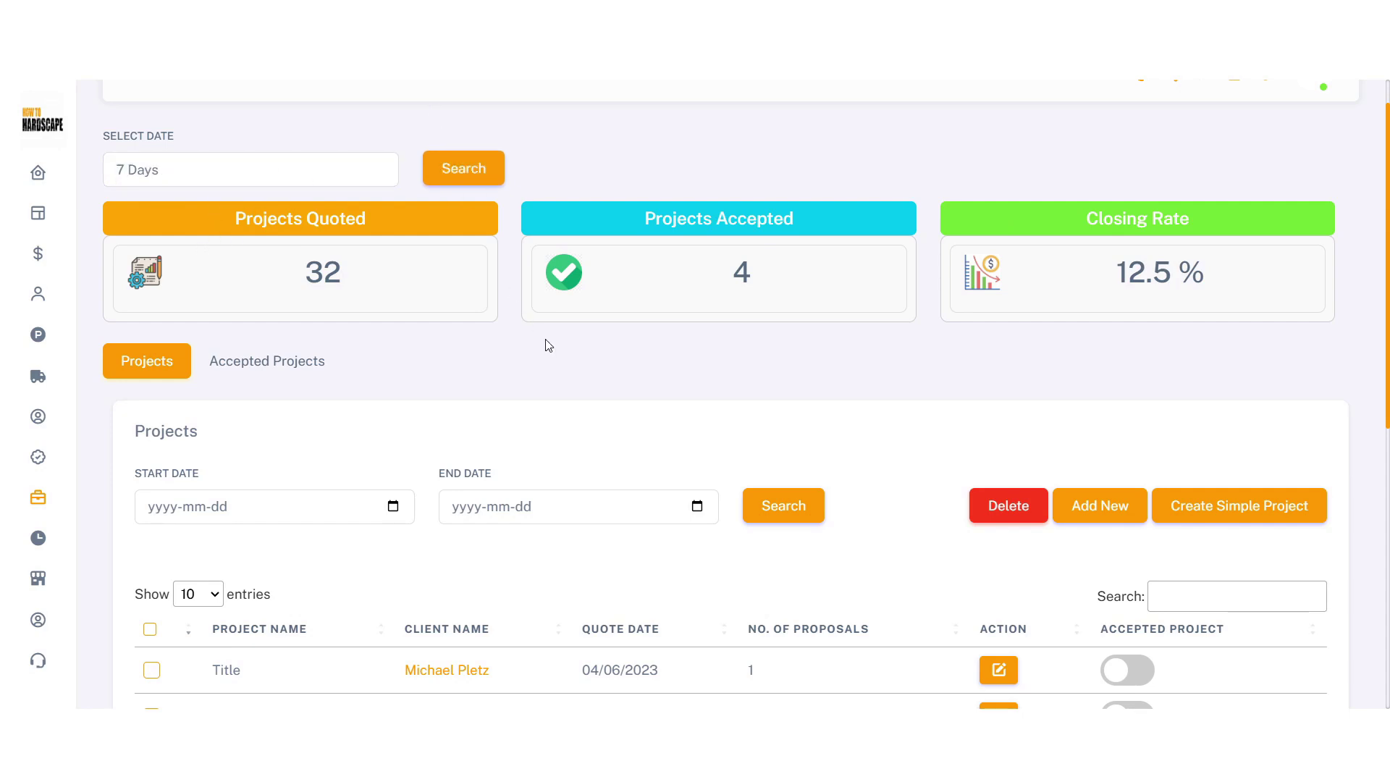
scroll(546, 406, "down", 3)
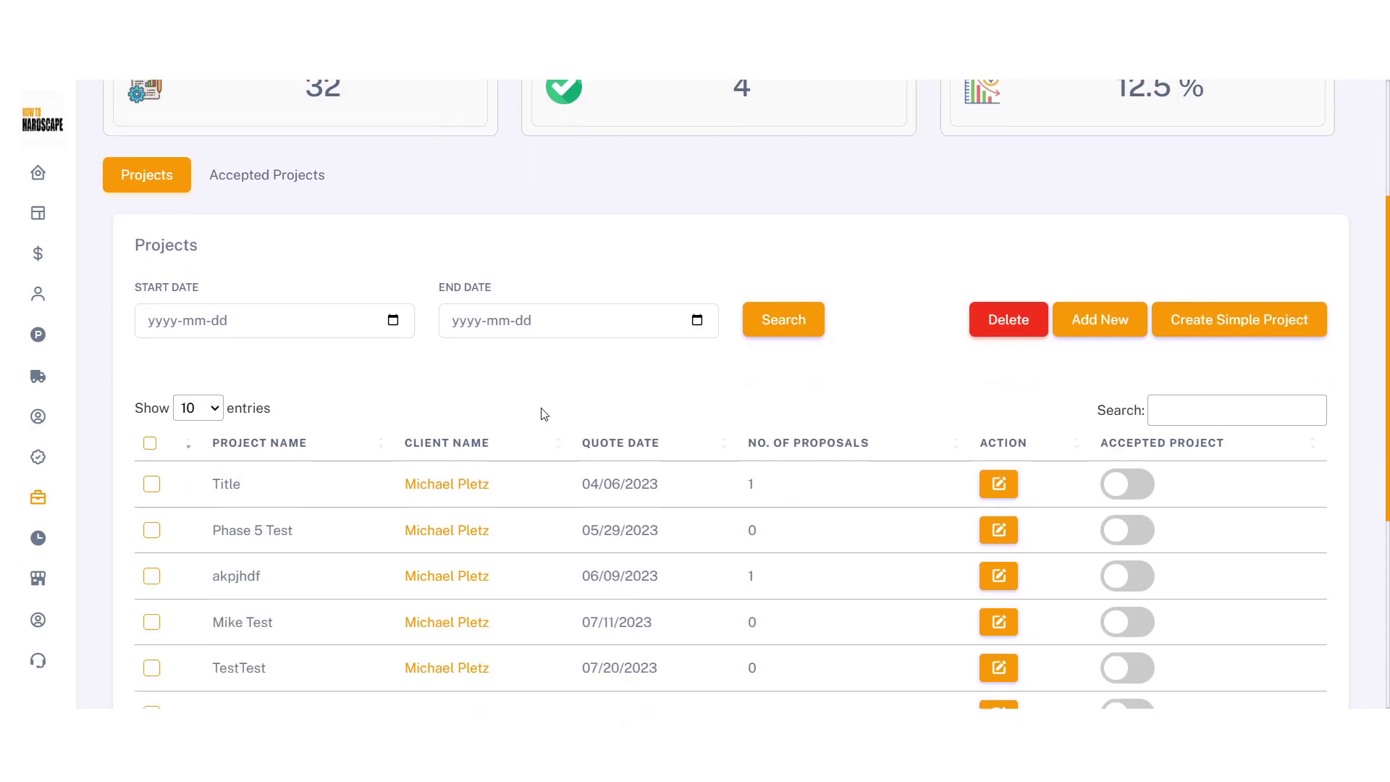
Start a new project titled 12/3 Test and choose an existing client for it
left_click(1119, 312)
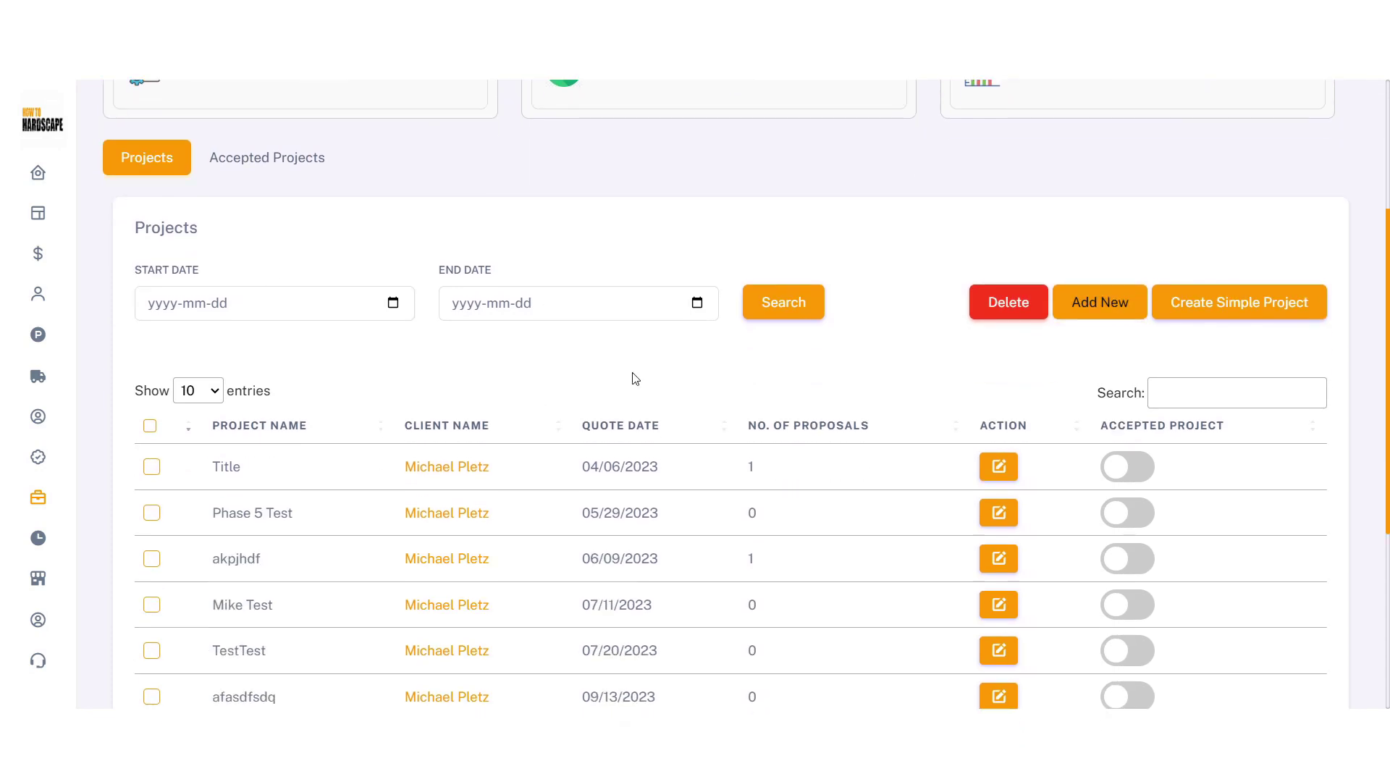
left_click(385, 347)
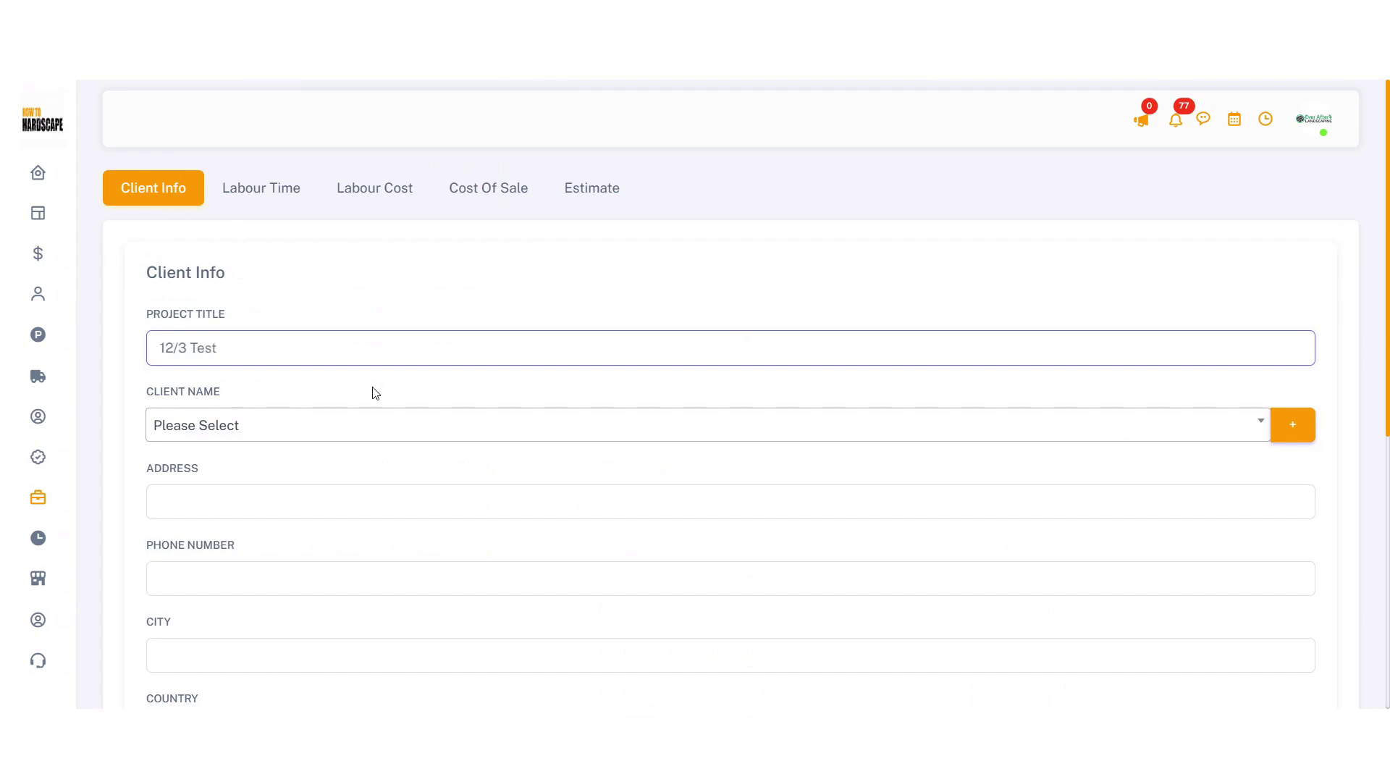
left_click(323, 433)
left_click(289, 532)
Set the quote date to 2024-12-03, choose the preparer and the 2023 Q2 Design Build budget, and save the client info
scroll(312, 527, "down", 1)
scroll(311, 527, "down", 5)
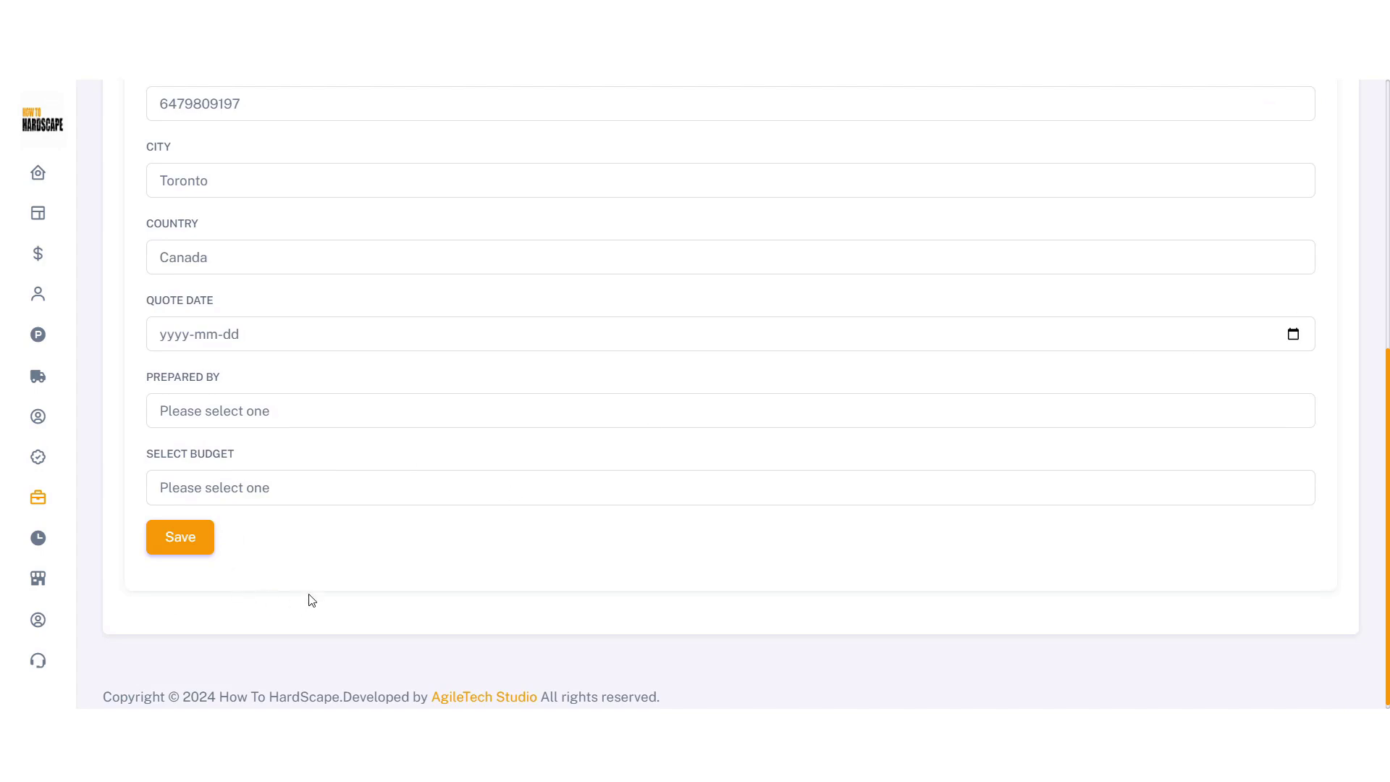
left_click(270, 413)
left_click(258, 482)
key("Tab")
left_click(254, 567)
left_click(199, 547)
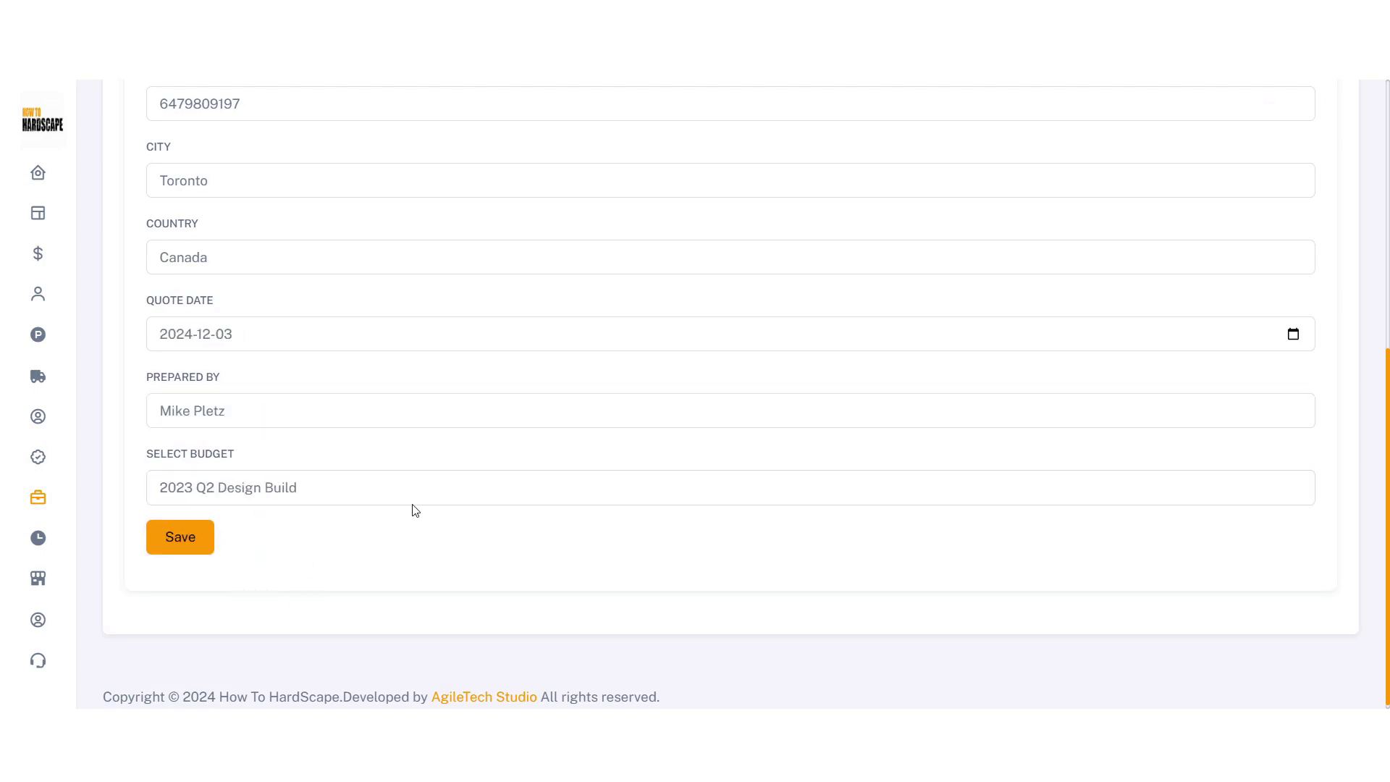
Add the Design Build crew to the project's labour cost, leaving its members' hours at 0
left_click(263, 190)
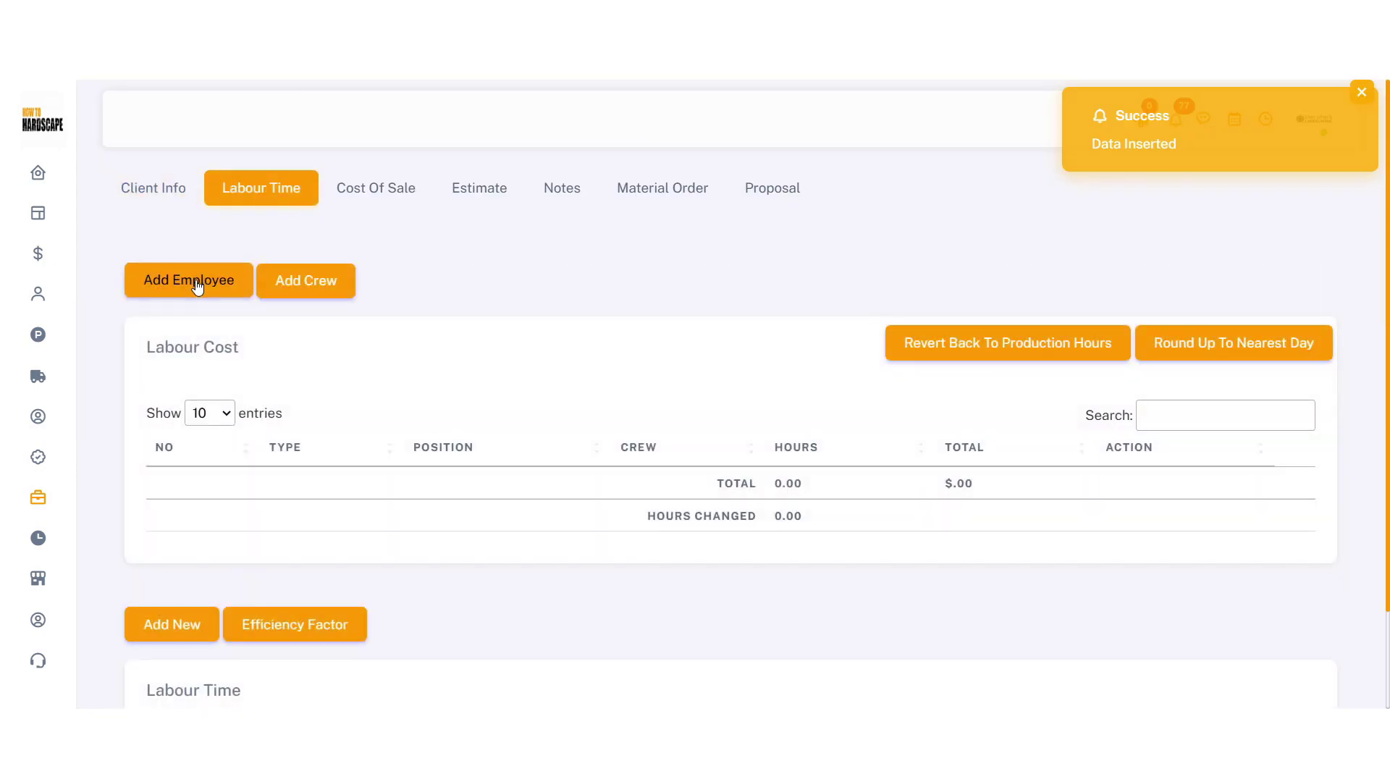
left_click(302, 281)
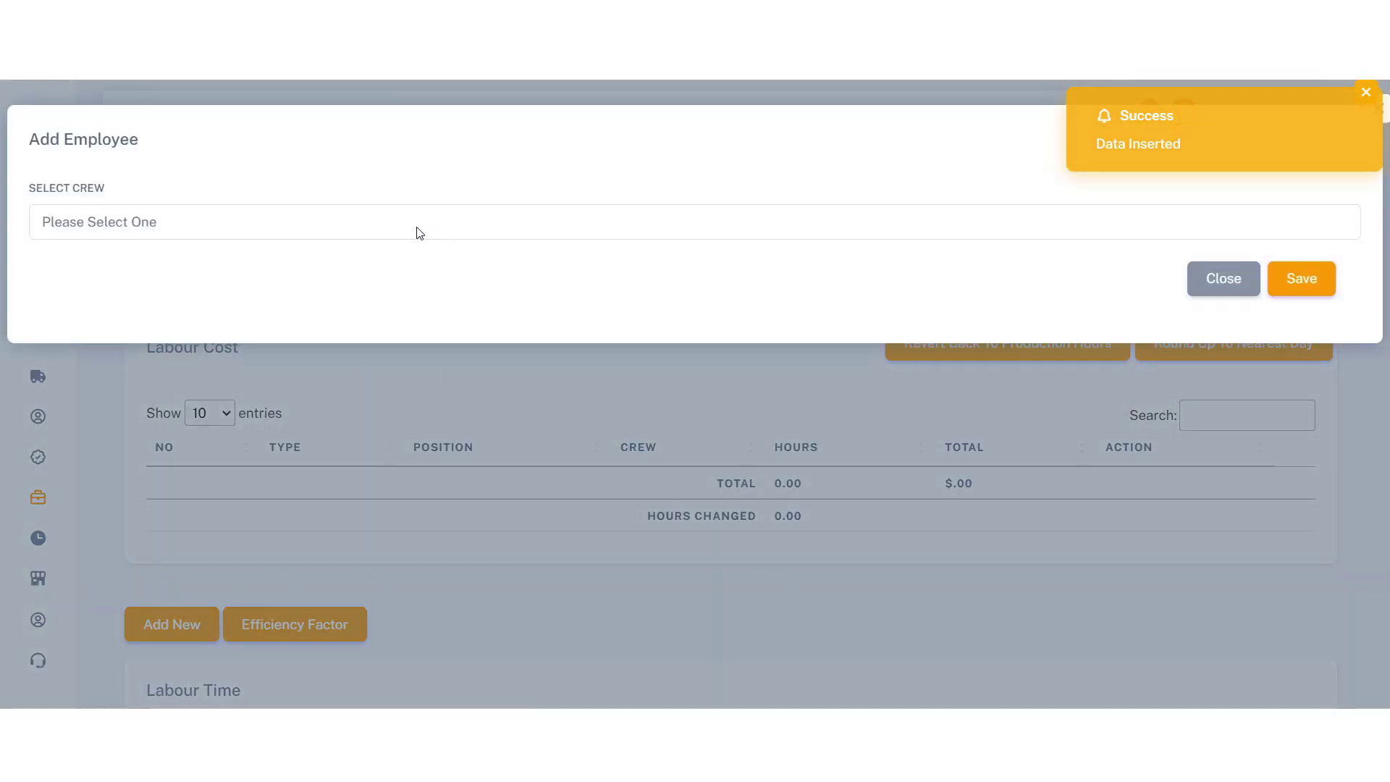
left_click(382, 283)
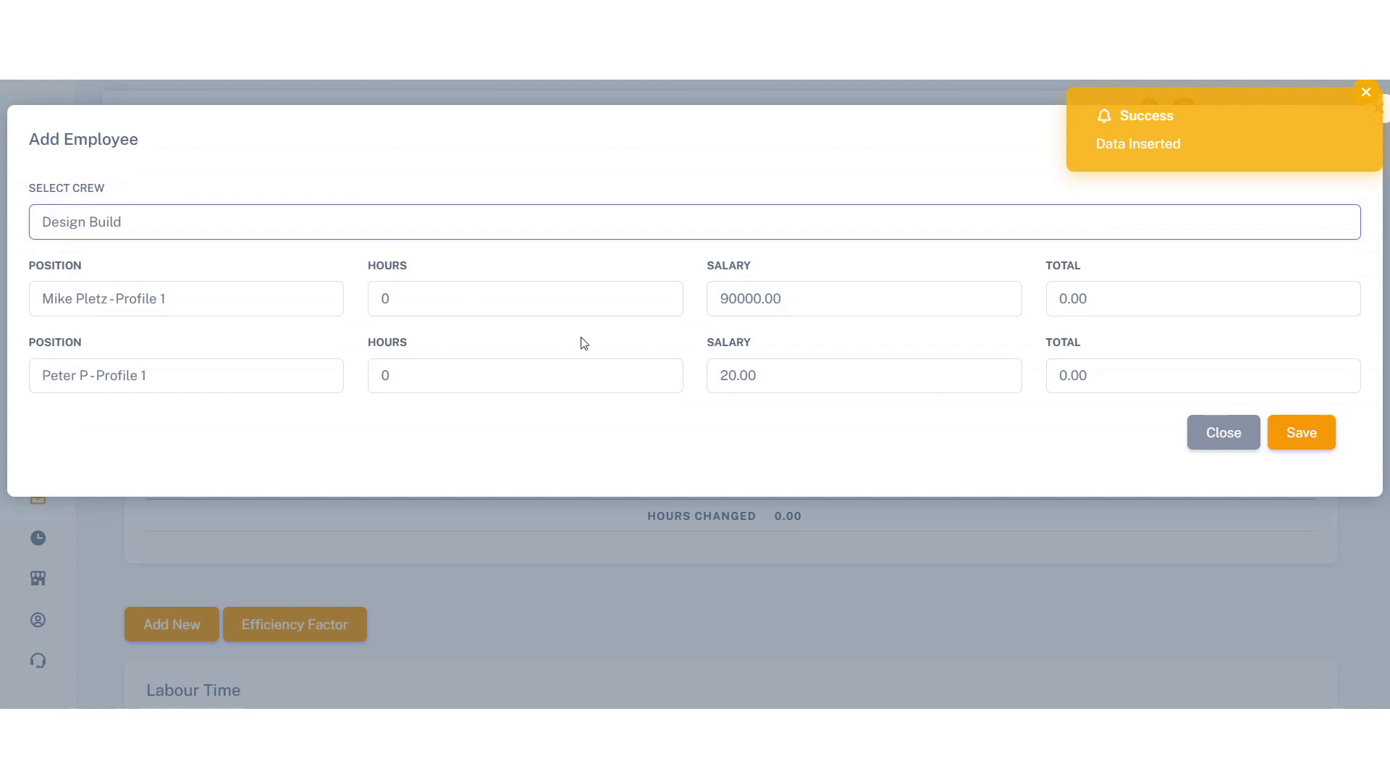
left_click(1278, 437)
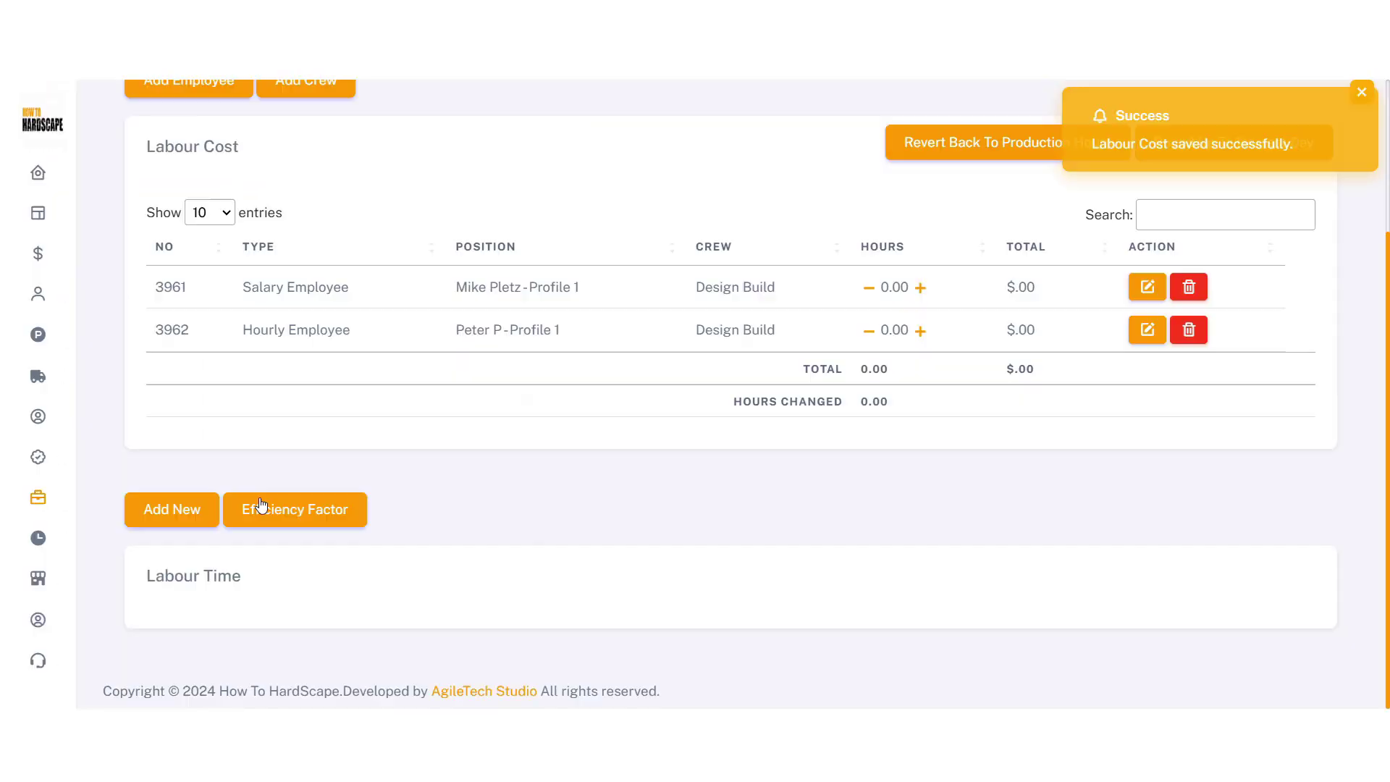
Start a labour time entry with the work area Patio and the production Pavers
left_click(171, 513)
left_click(132, 218)
type("Patio")
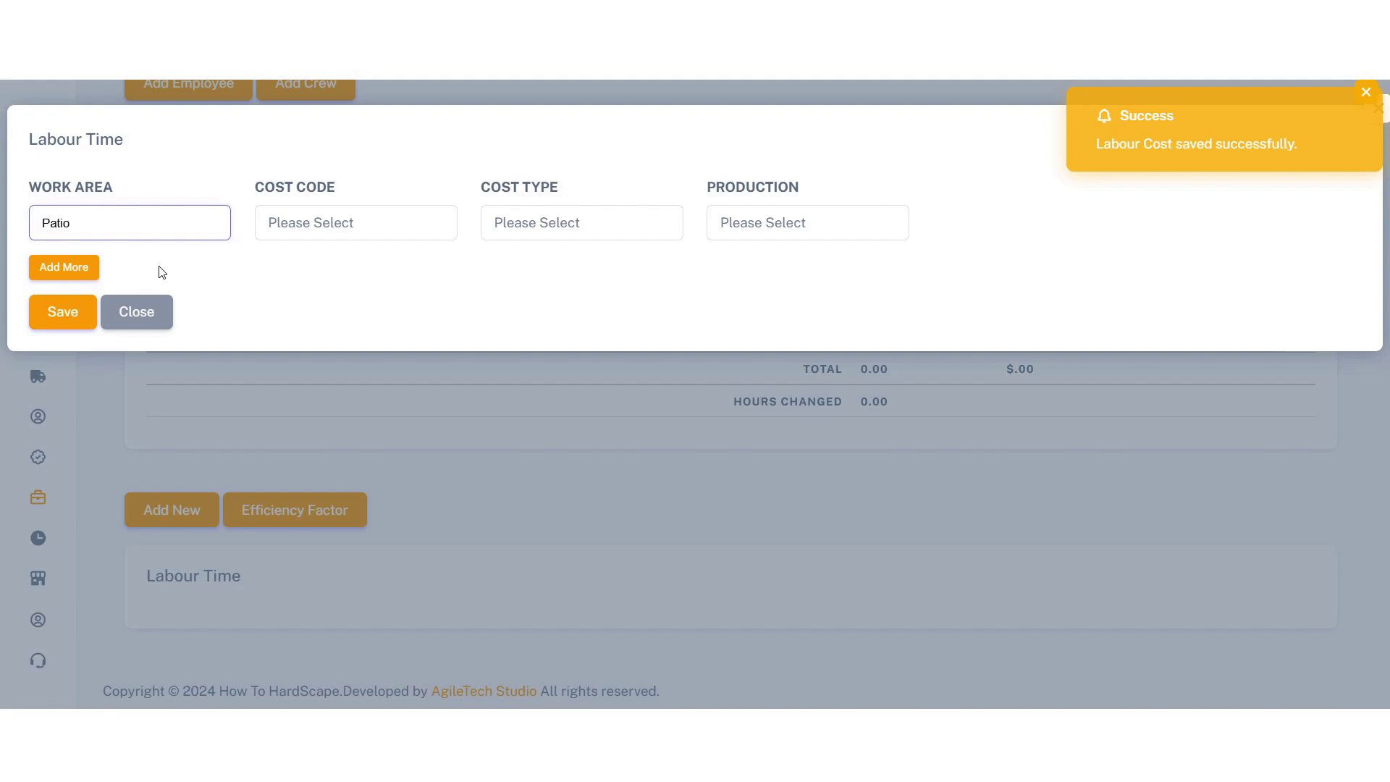
left_click(159, 266)
left_click(755, 227)
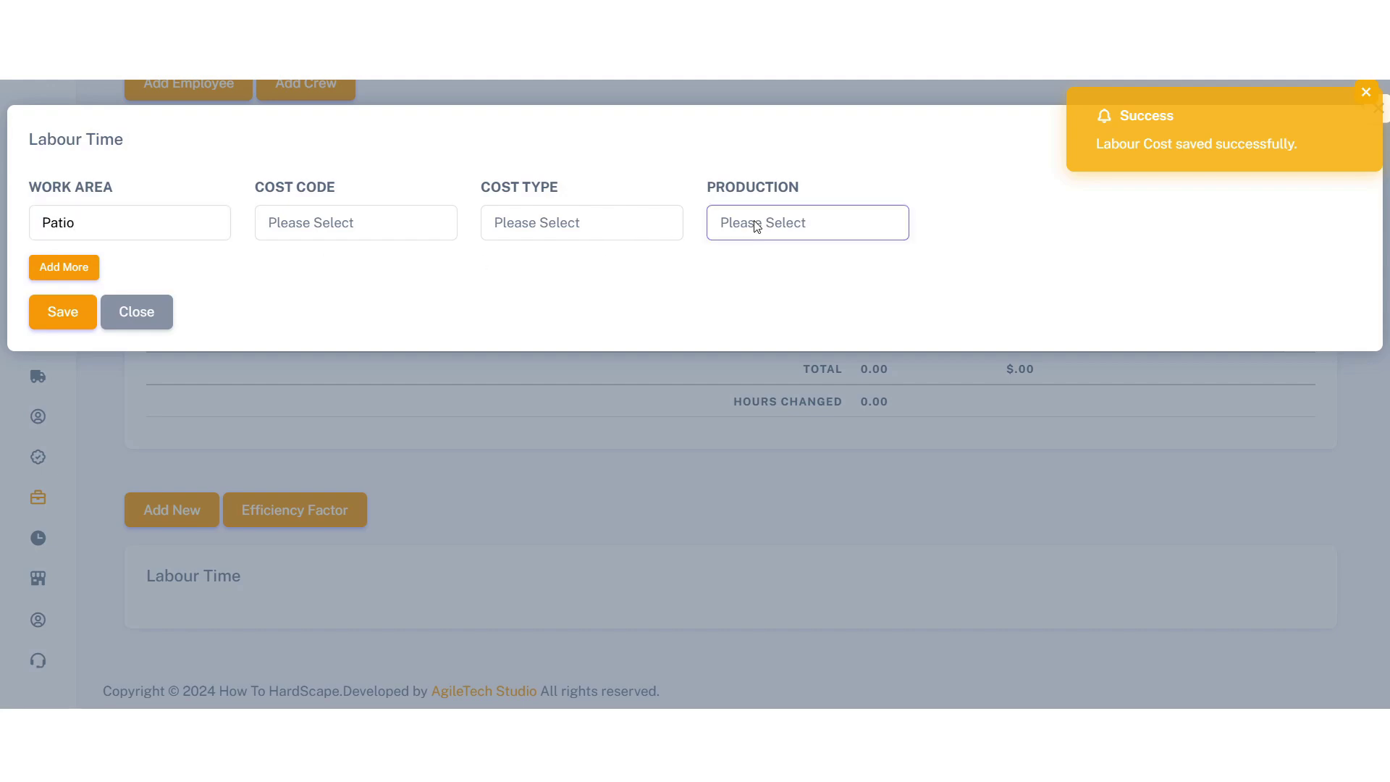
left_click(765, 300)
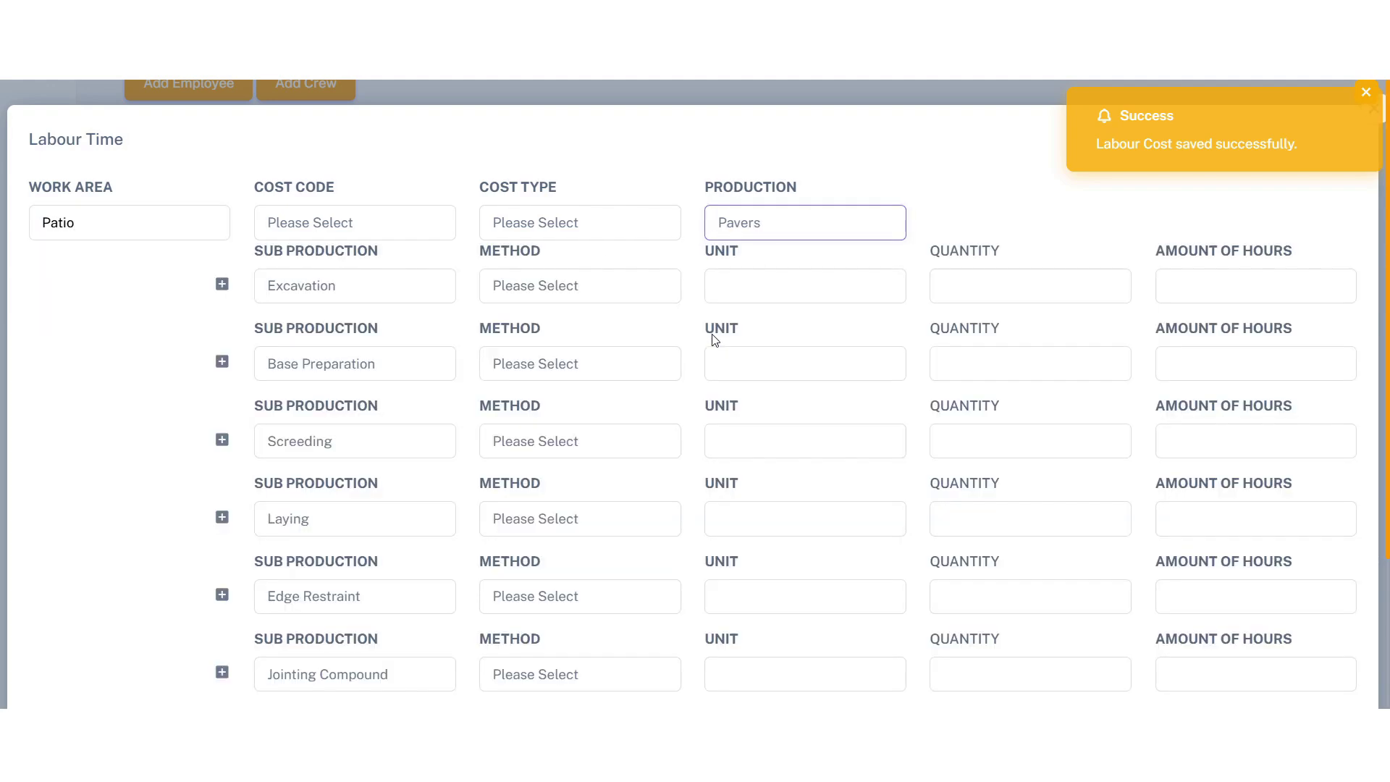
Try the Backyard Patio 10" - 36" method for Excavation with a quantity of 1000 SF
scroll(684, 336, "down", 1)
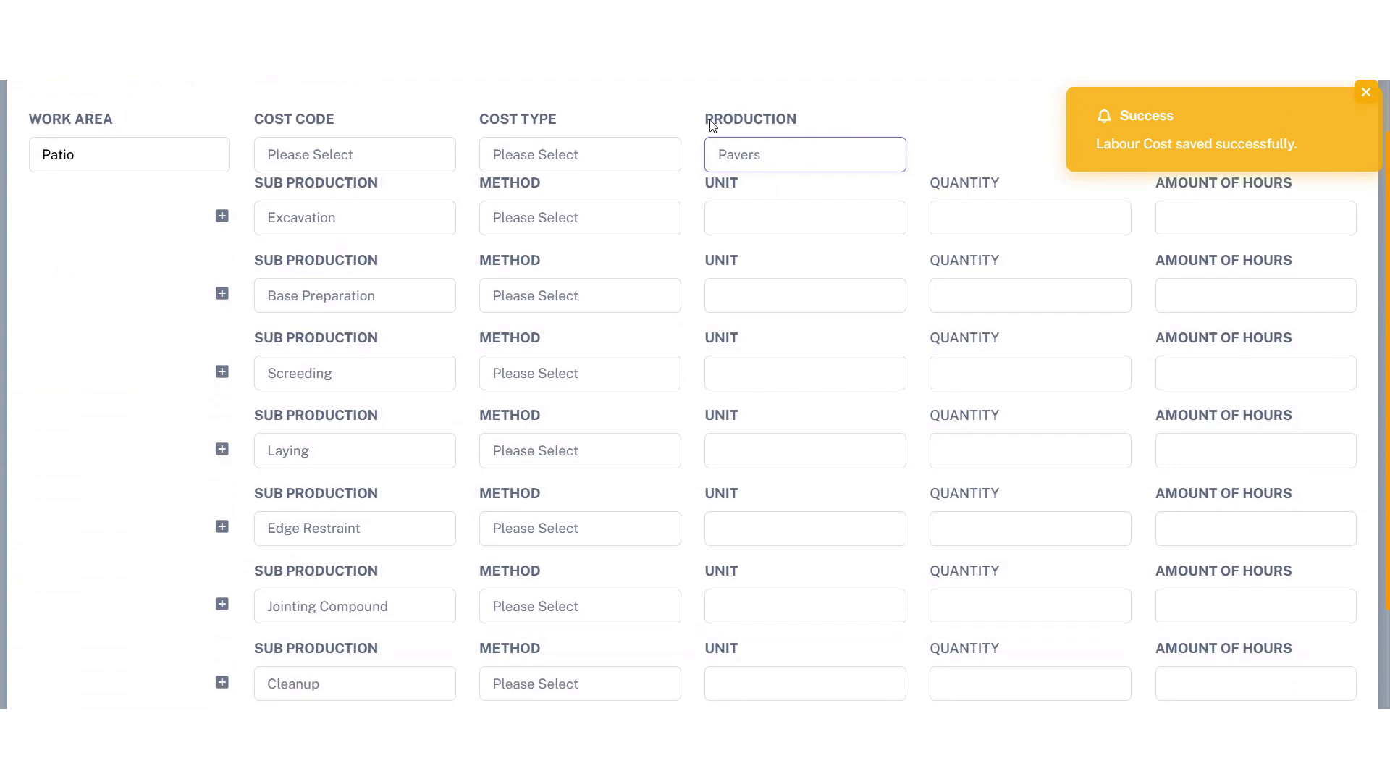
scroll(348, 200, "down", 1)
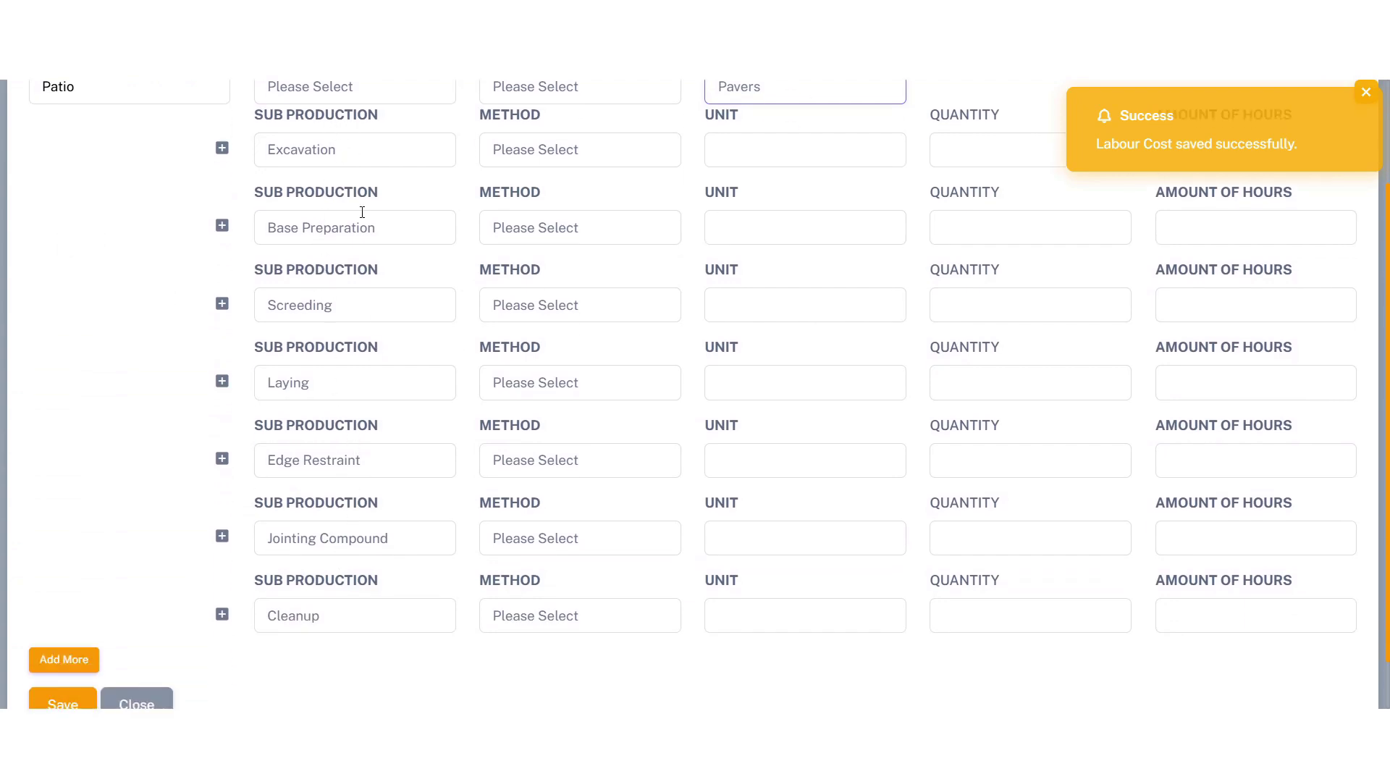
scroll(362, 211, "up", 1)
left_click(604, 198)
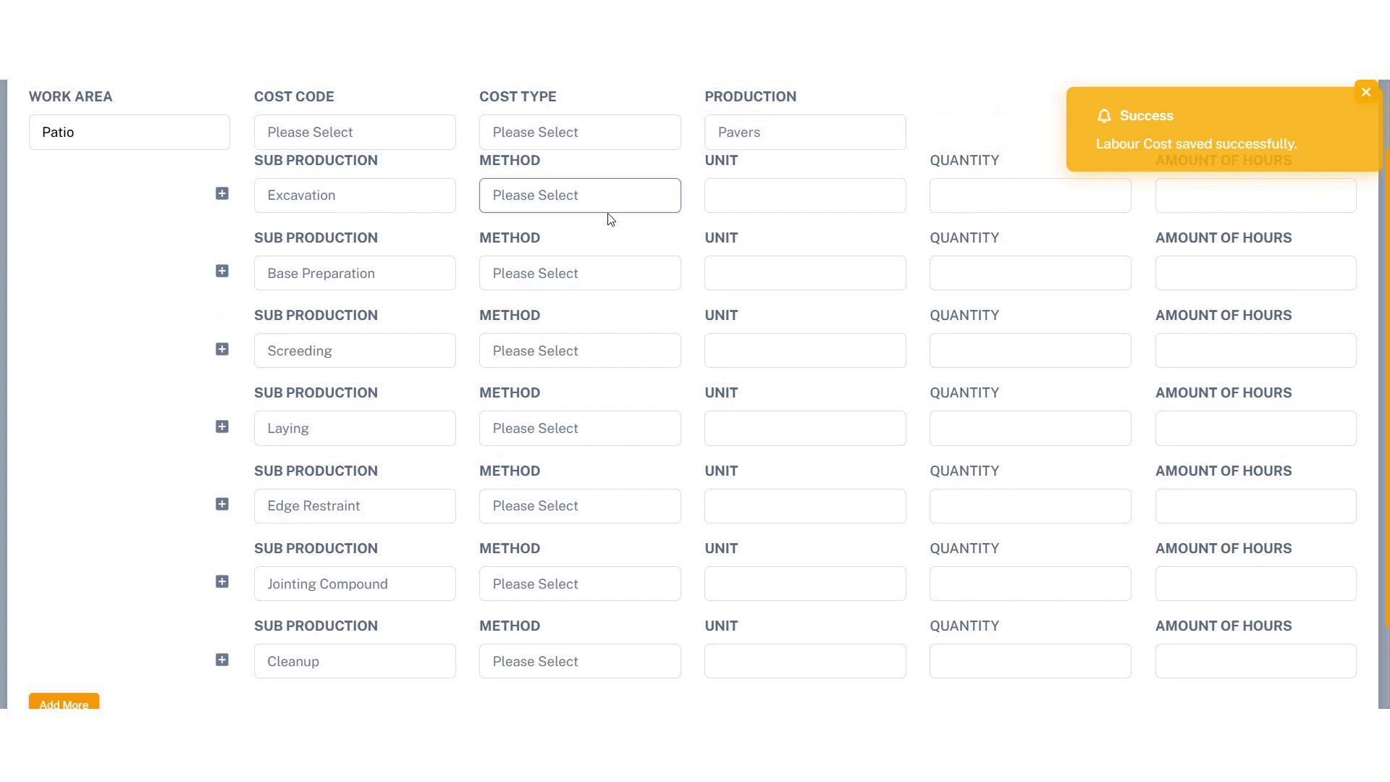
left_click(612, 259)
left_click(976, 191)
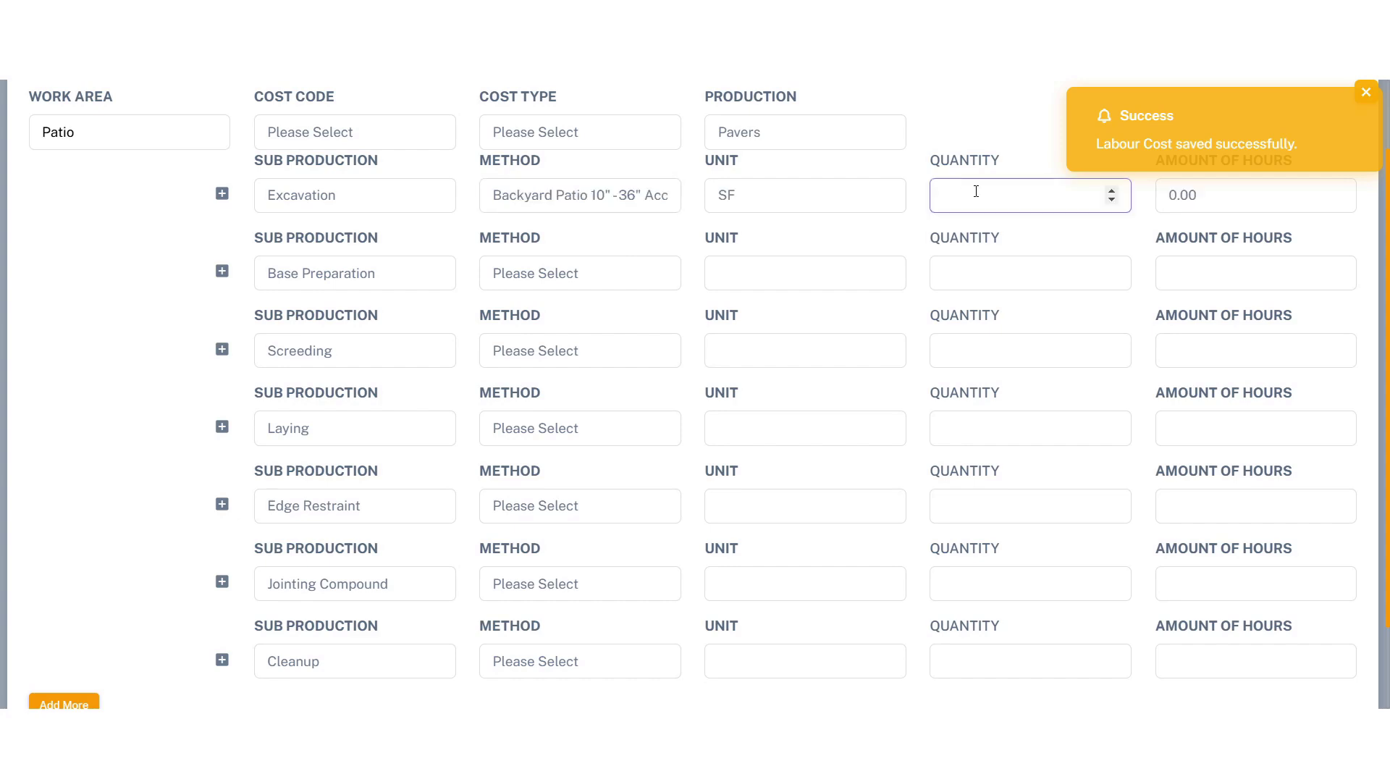
type("1000")
key("Tab")
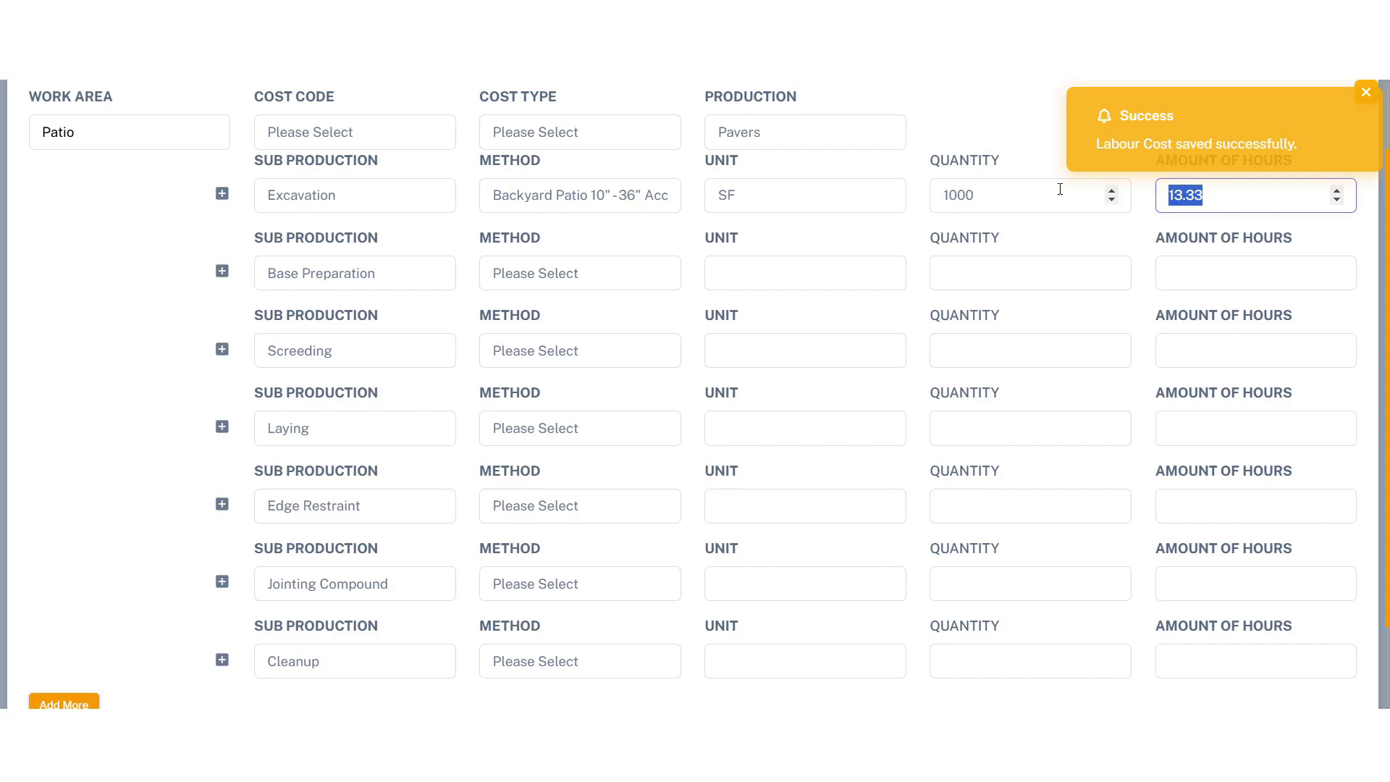
Set the Excavation and Base Preparation methods to Hourly, each with a quantity of 15
left_click(633, 202)
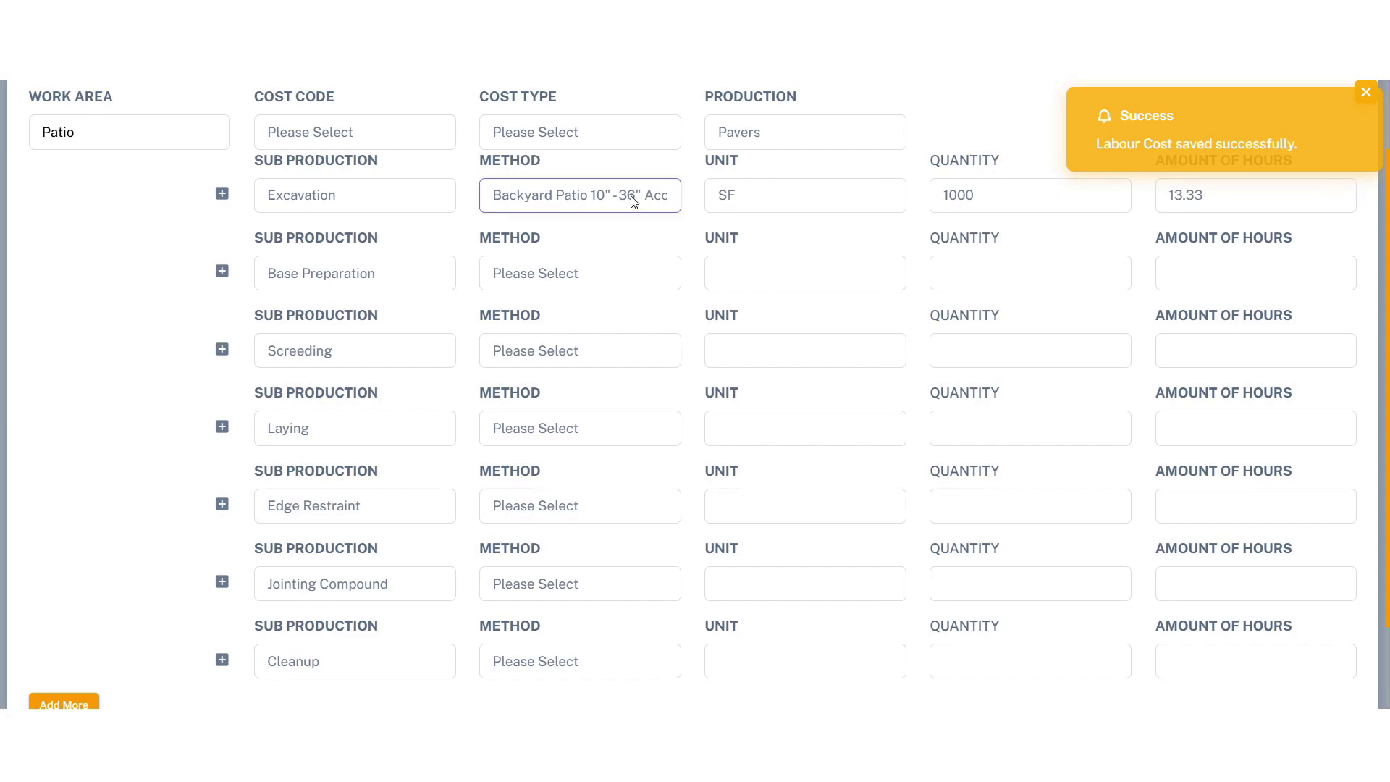
left_click(559, 340)
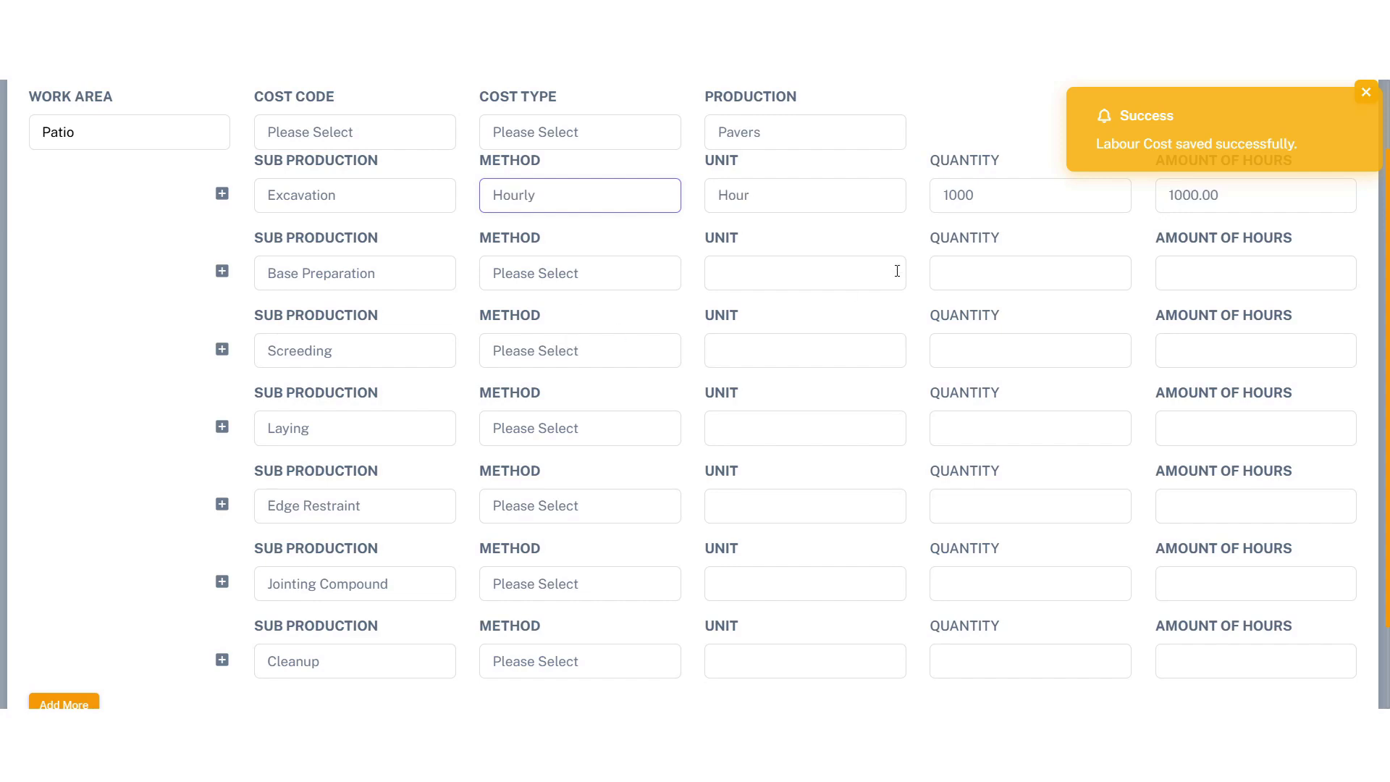
double_click(1006, 204)
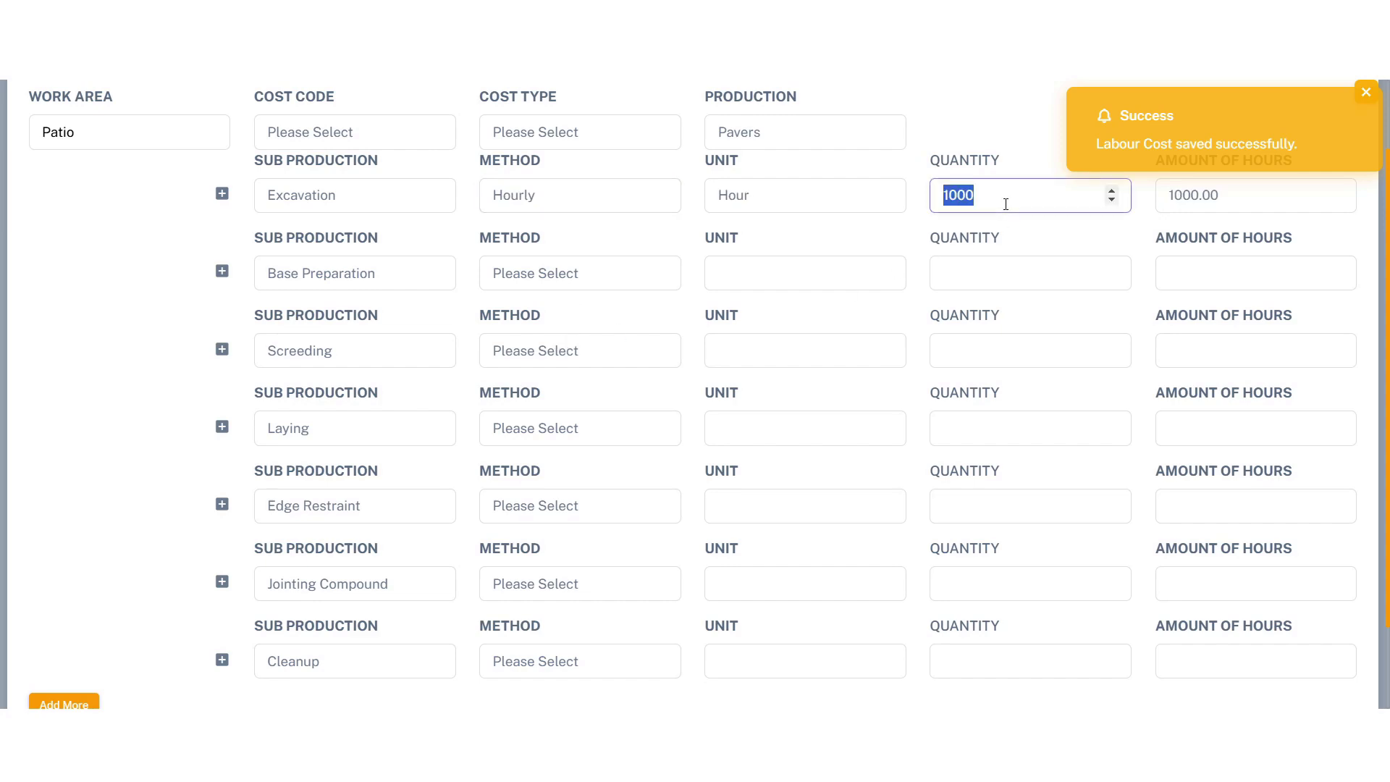
type("15")
left_click(580, 286)
left_click(572, 377)
left_click(952, 281)
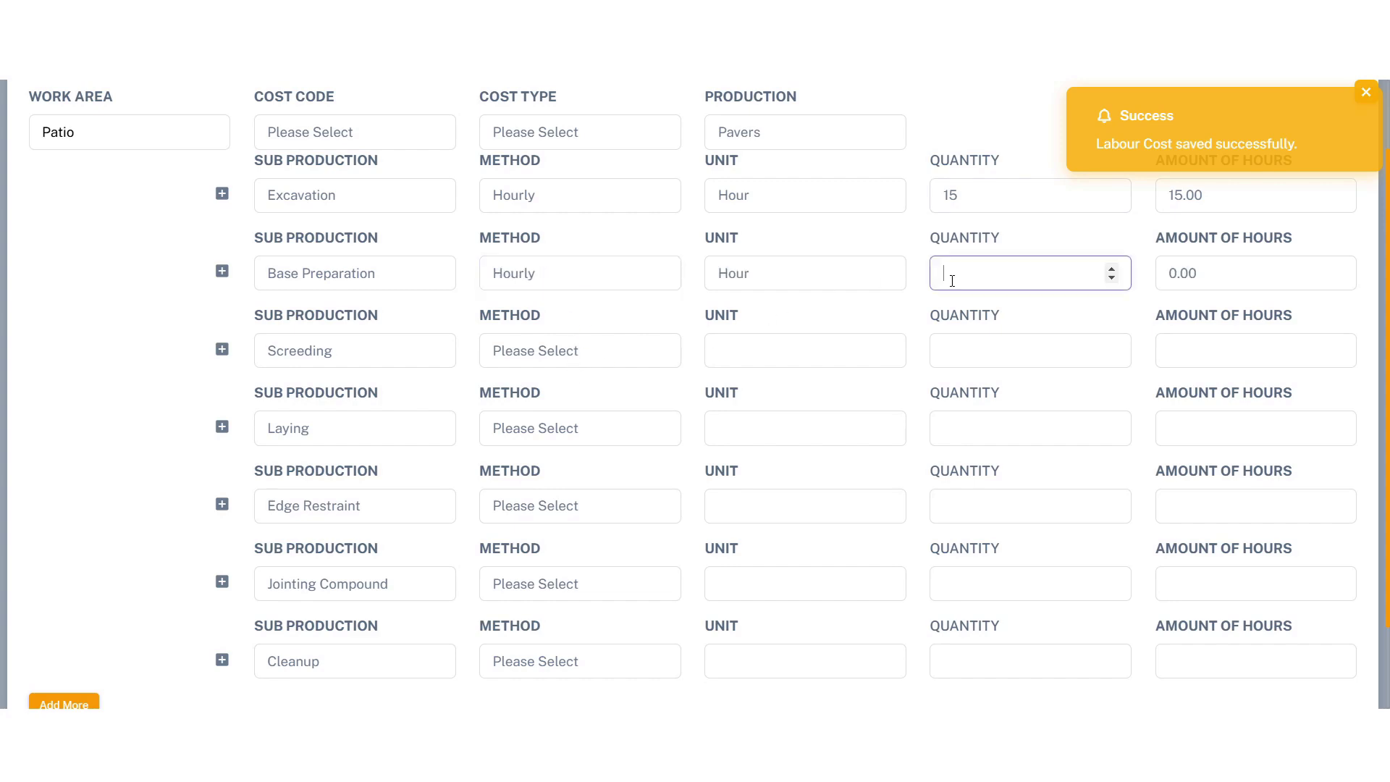
type("15")
Set Screeding to Hourly with a quantity of 20, save the Patio labour time, and review the labour hours
left_click(635, 356)
left_click(611, 494)
key("Tab")
type("20")
scroll(675, 435, "down", 1)
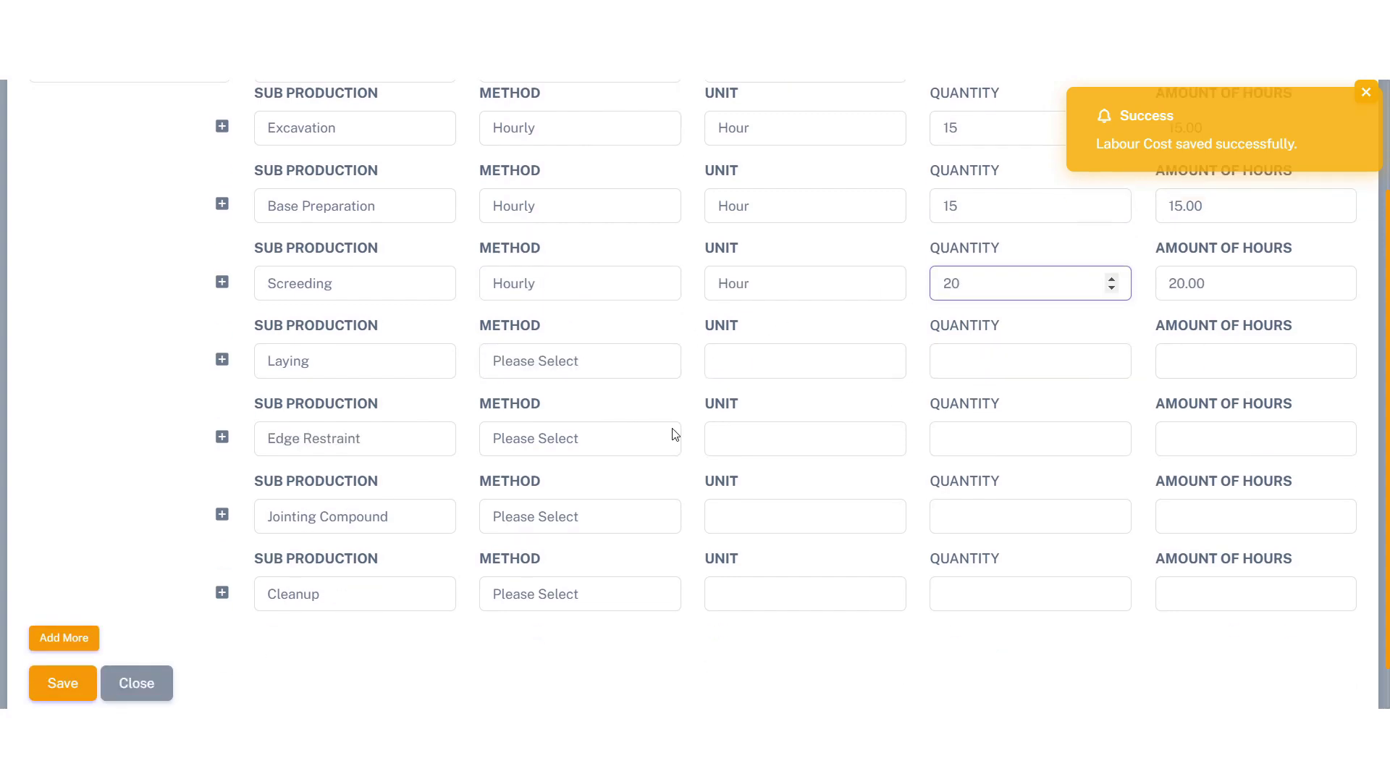
left_click(58, 643)
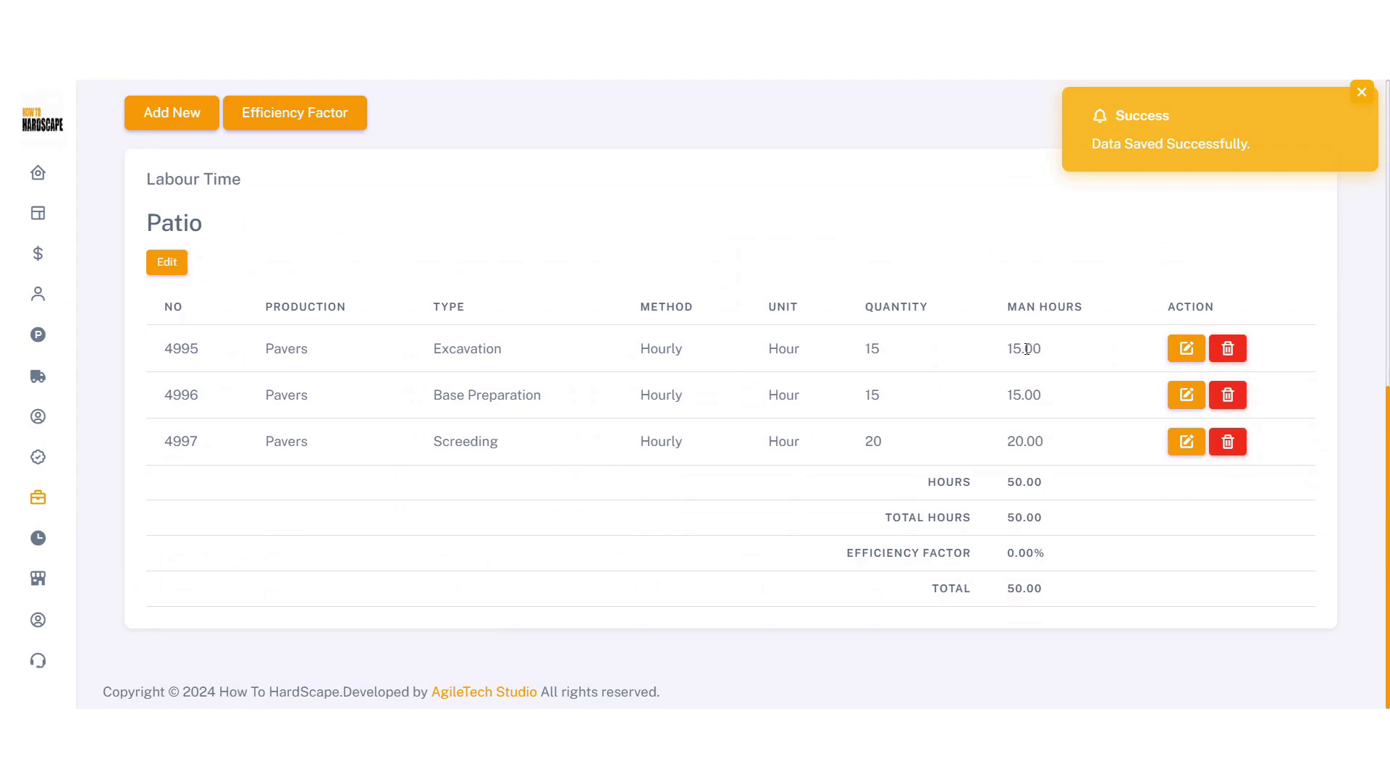
left_click_drag(1013, 478, 1048, 489)
scroll(1039, 478, "up", 5)
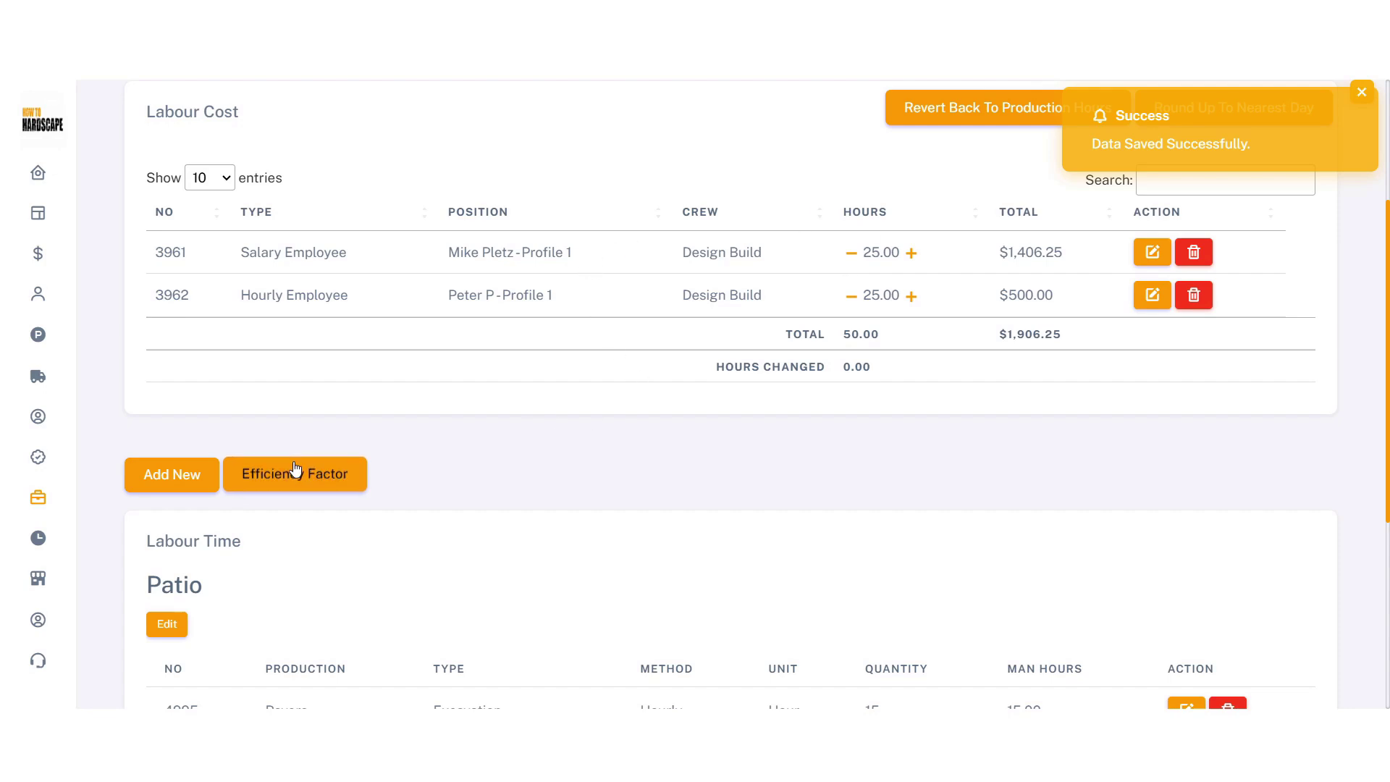
Start a labour time entry with the work area Wall and the production Walls
left_click(176, 487)
left_click(122, 213)
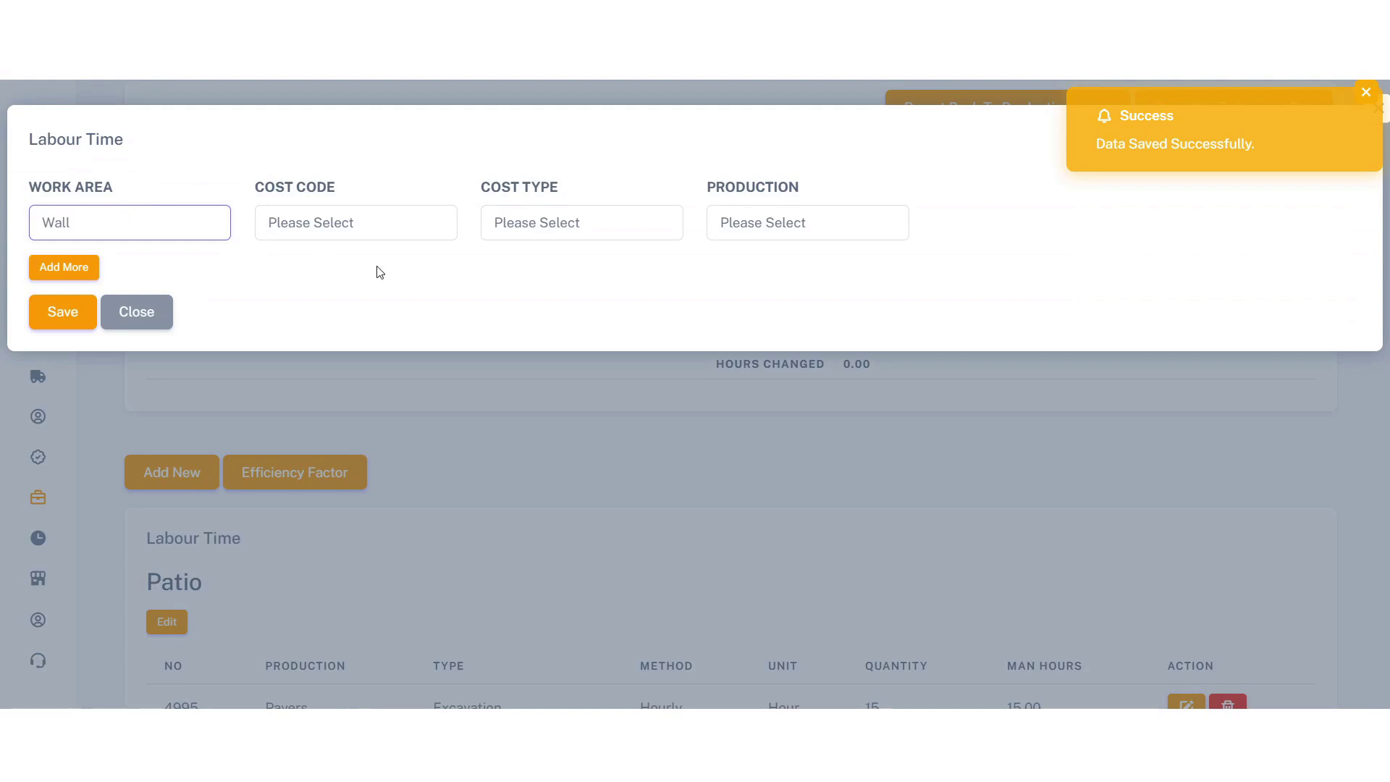
left_click(794, 221)
left_click(775, 333)
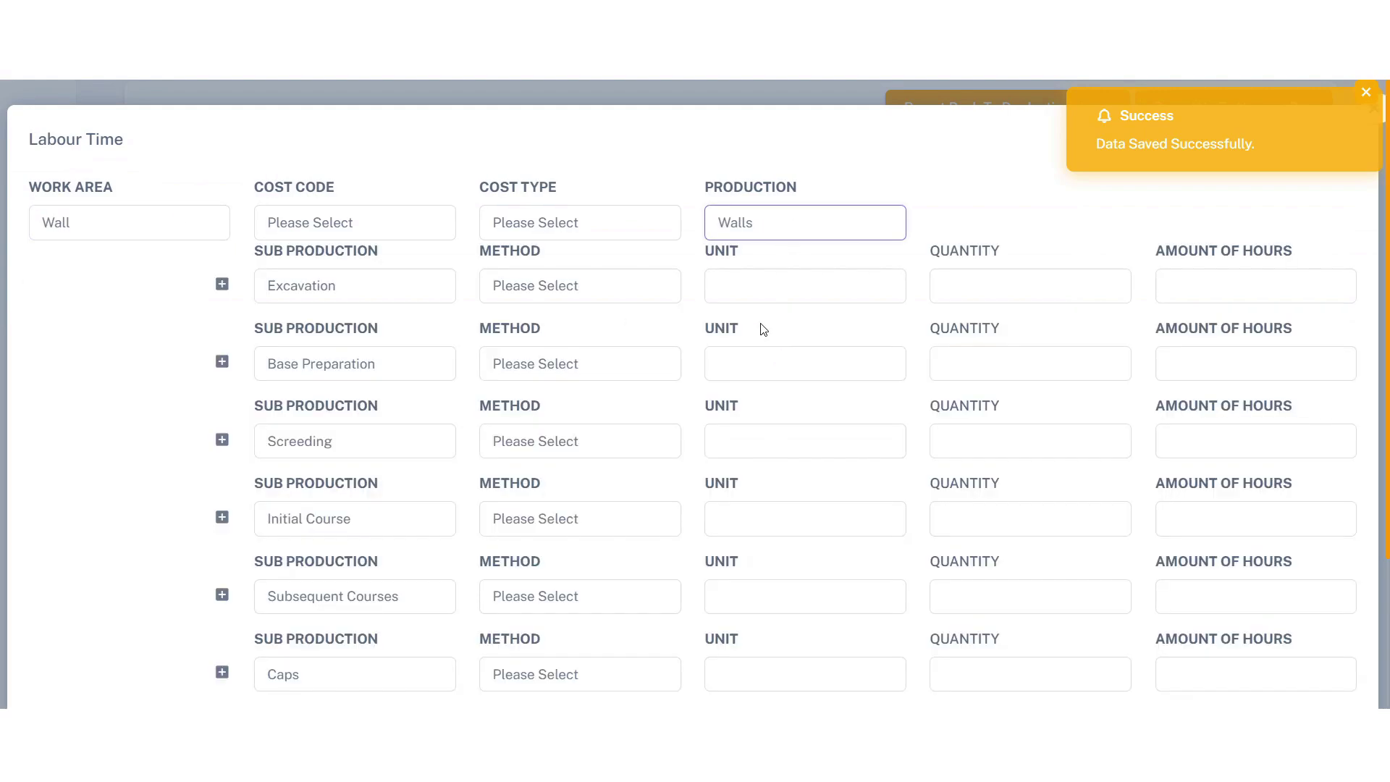
Set the Wall's Excavation method to Hourly with a quantity of 100 and save the labour time
left_click(629, 290)
left_click(606, 346)
left_click(968, 293)
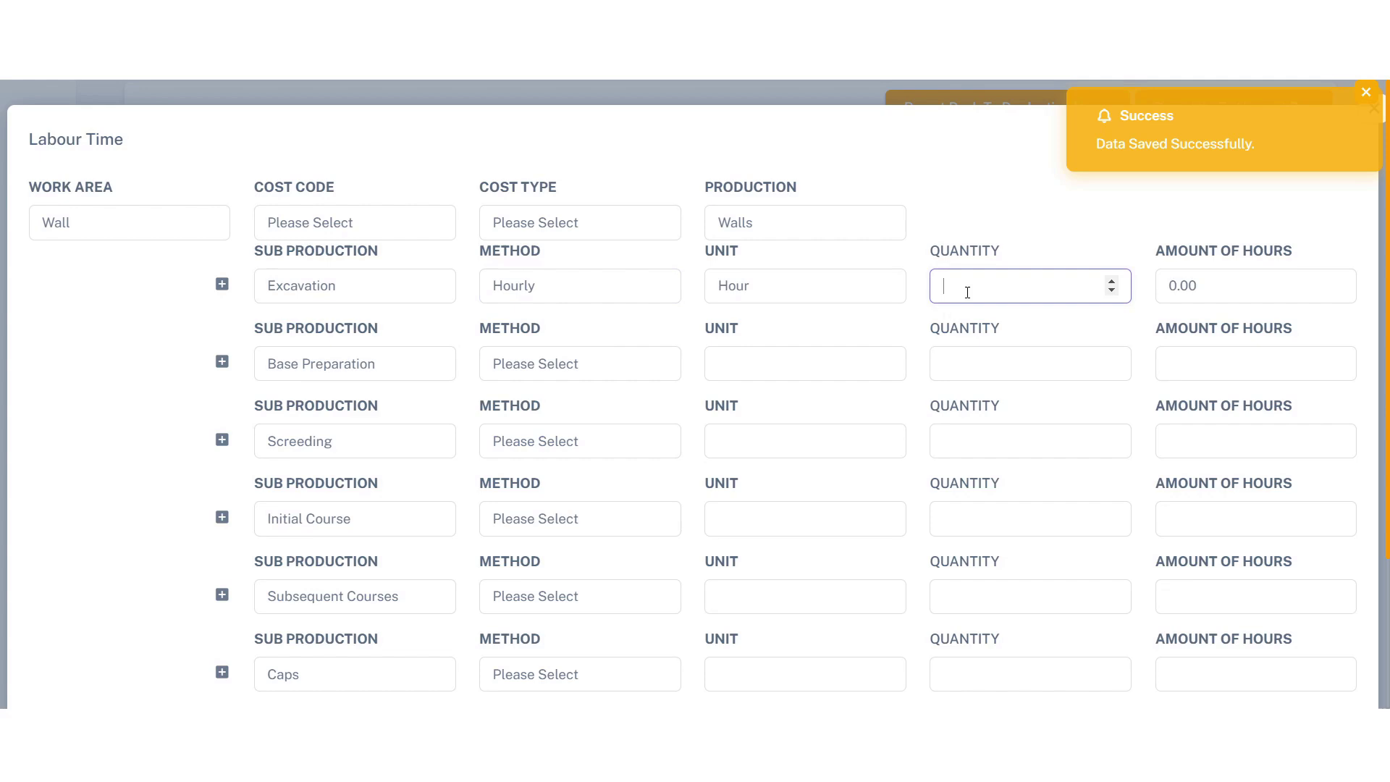
type("100")
scroll(77, 519, "down", 2)
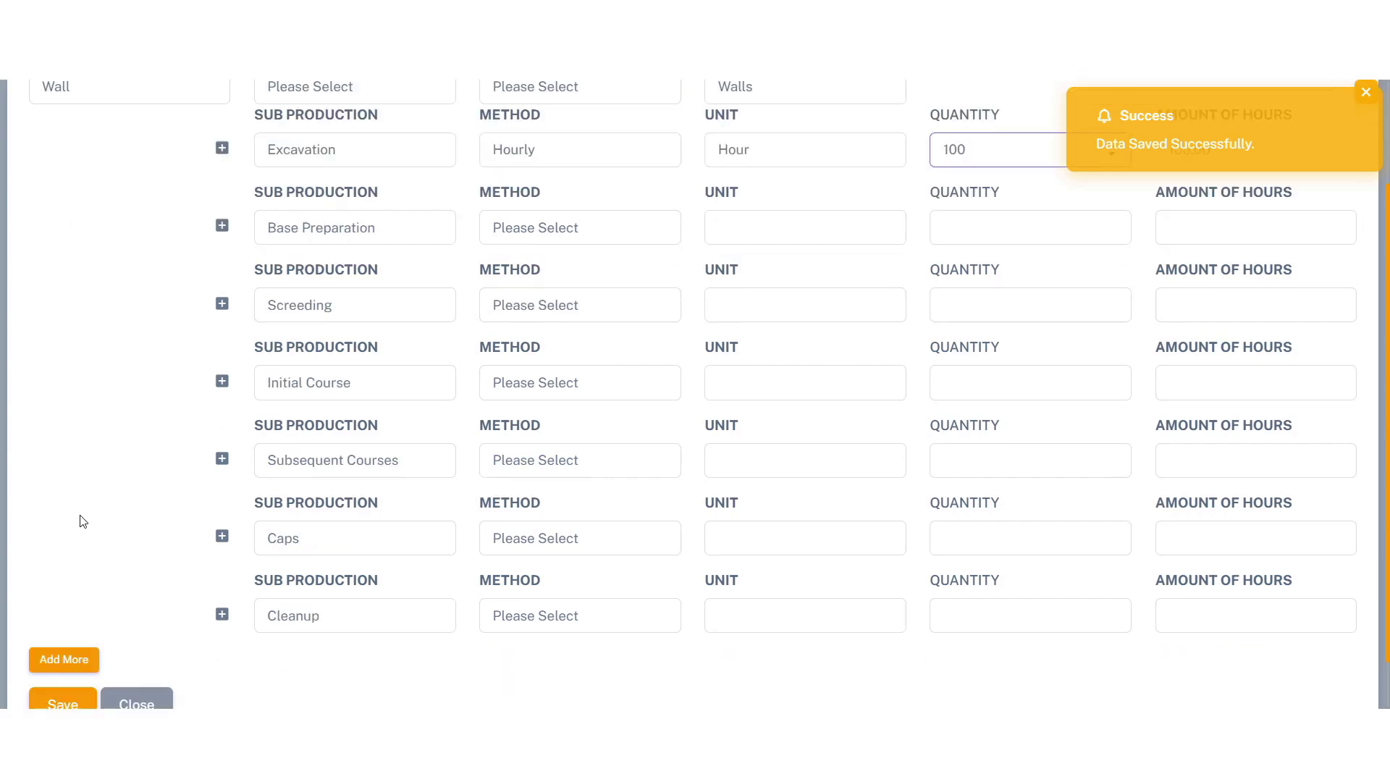
left_click(57, 698)
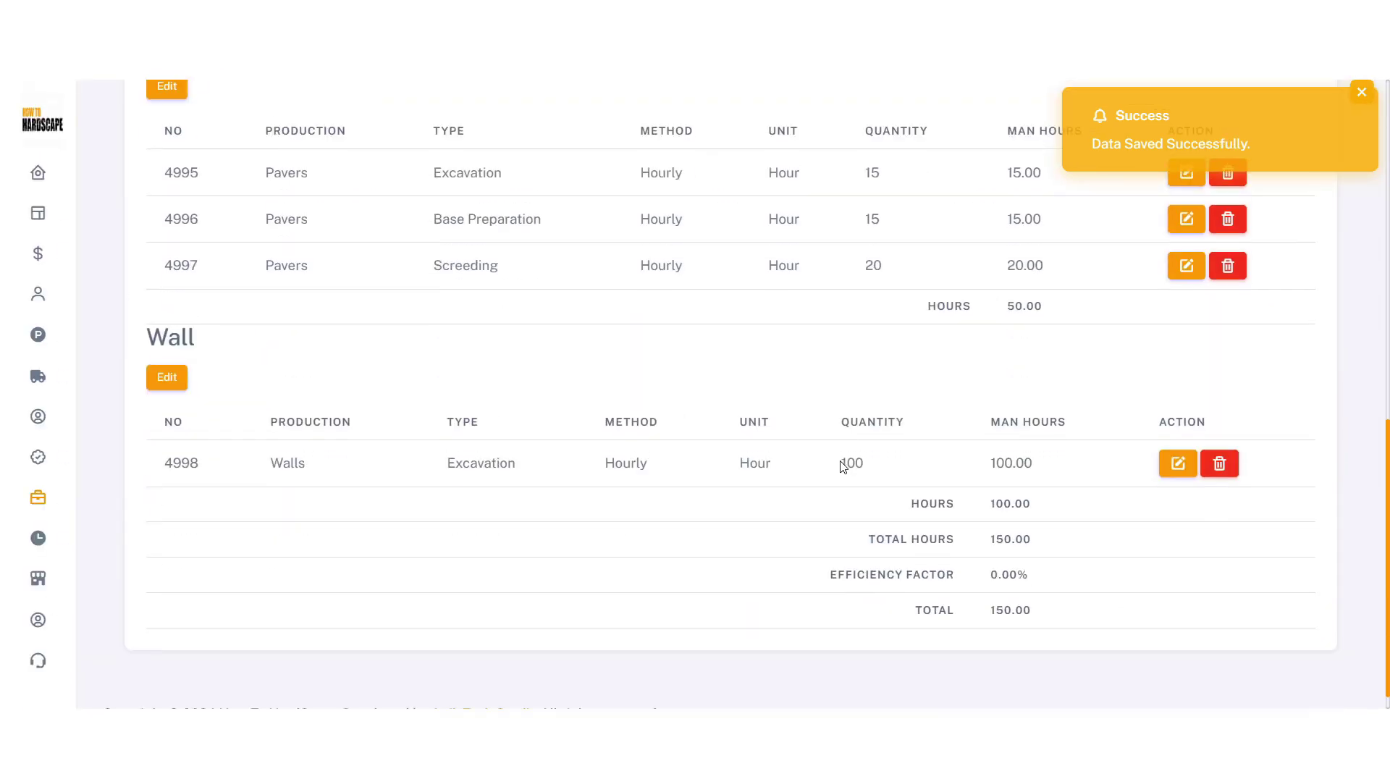
Save an efficiency factor using 0.5 each for driving to the job, driving to the shop and breaks, with 8 hours per work day
scroll(1014, 482, "up", 6)
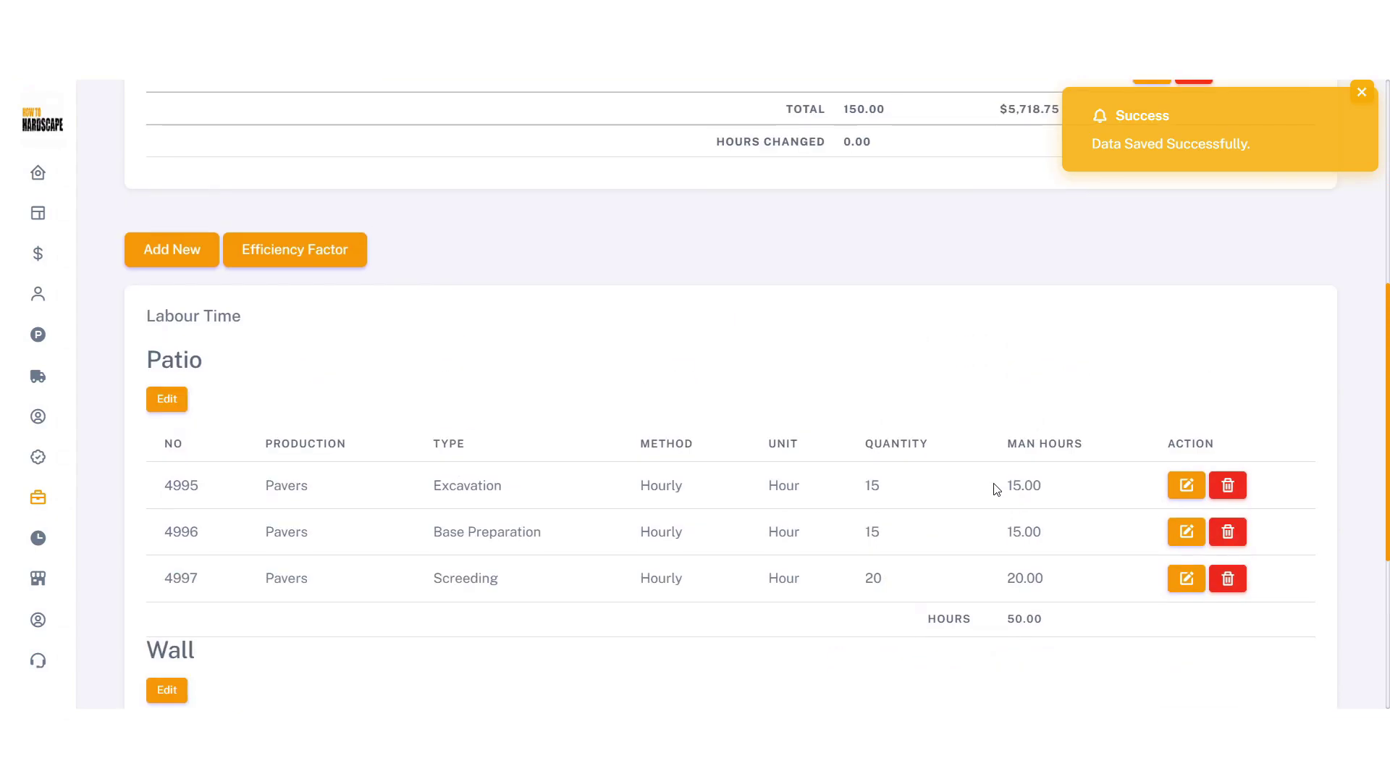
left_click(353, 419)
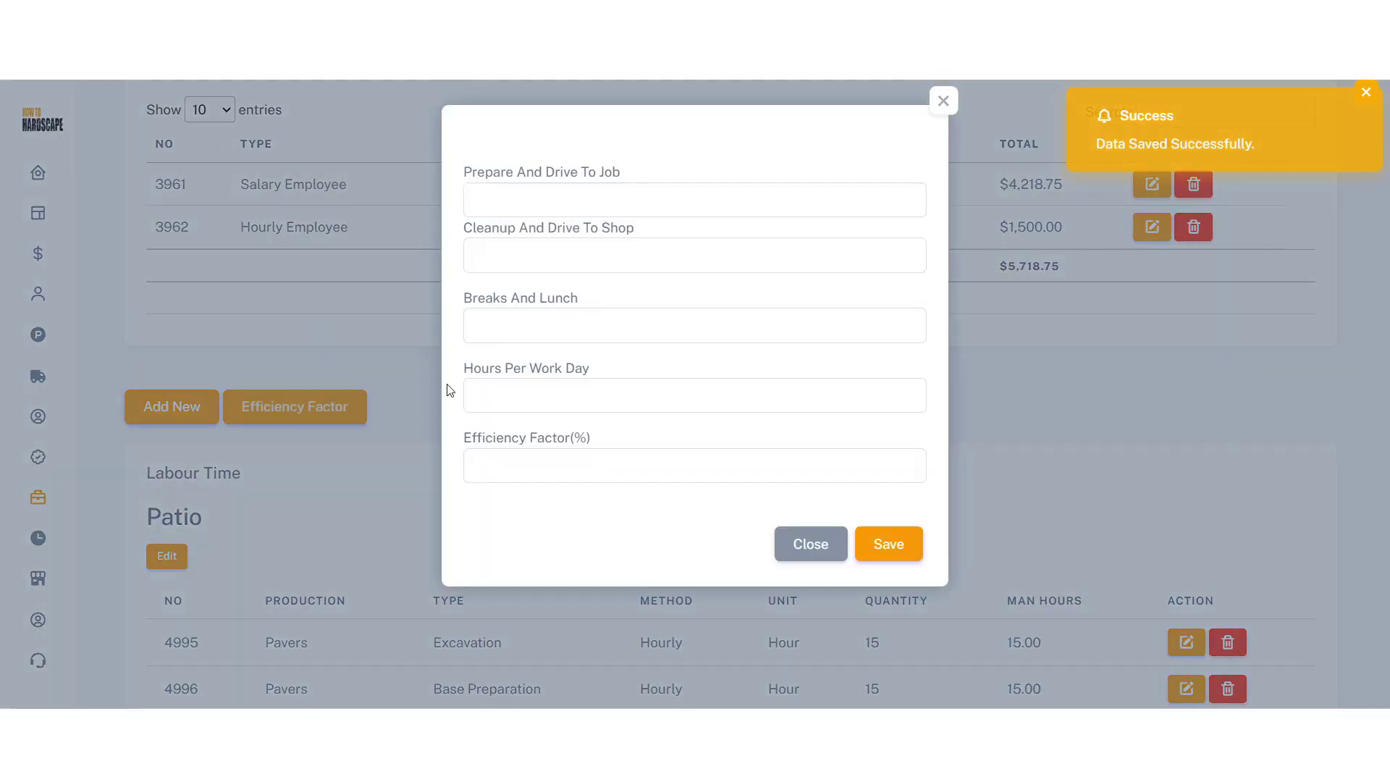
left_click(560, 188)
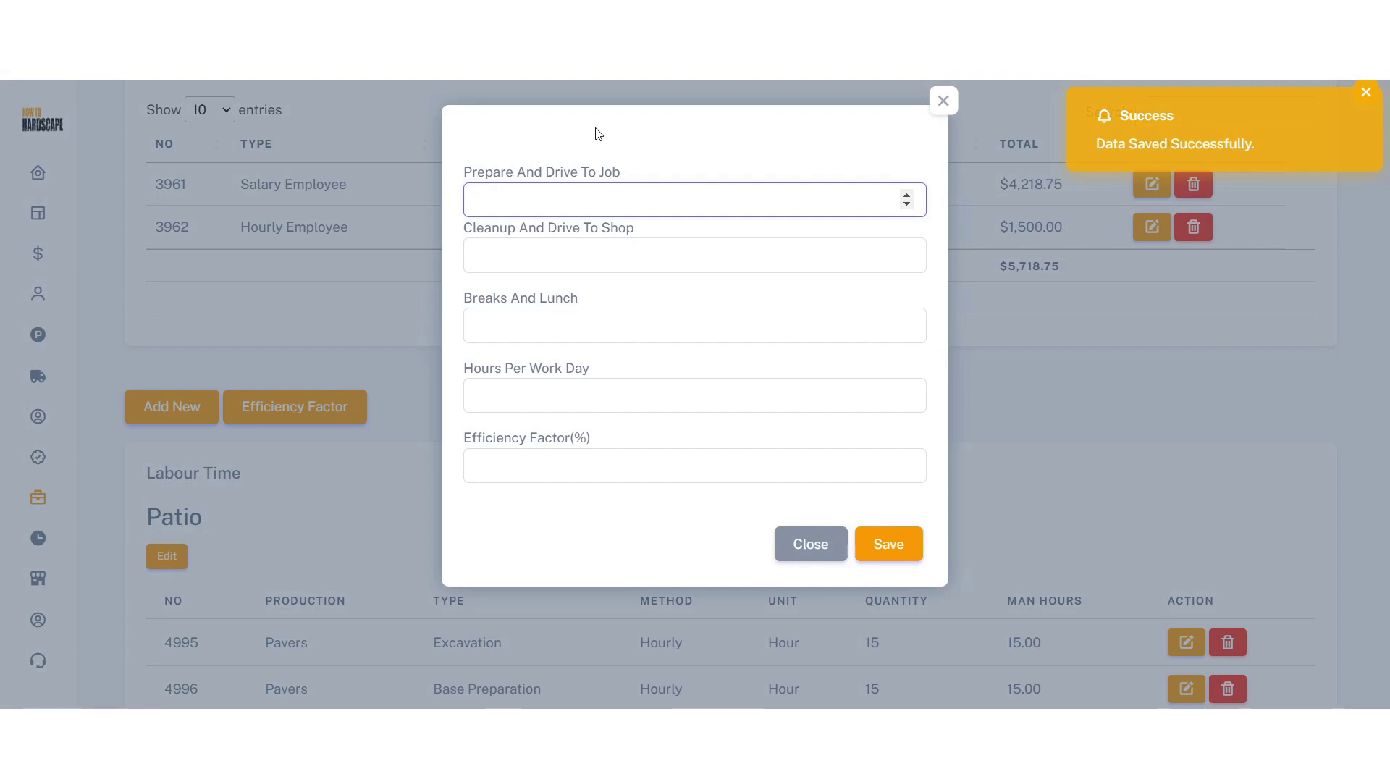
key("Tab")
type("0.5")
key("Tab")
type("0")
key("Tab")
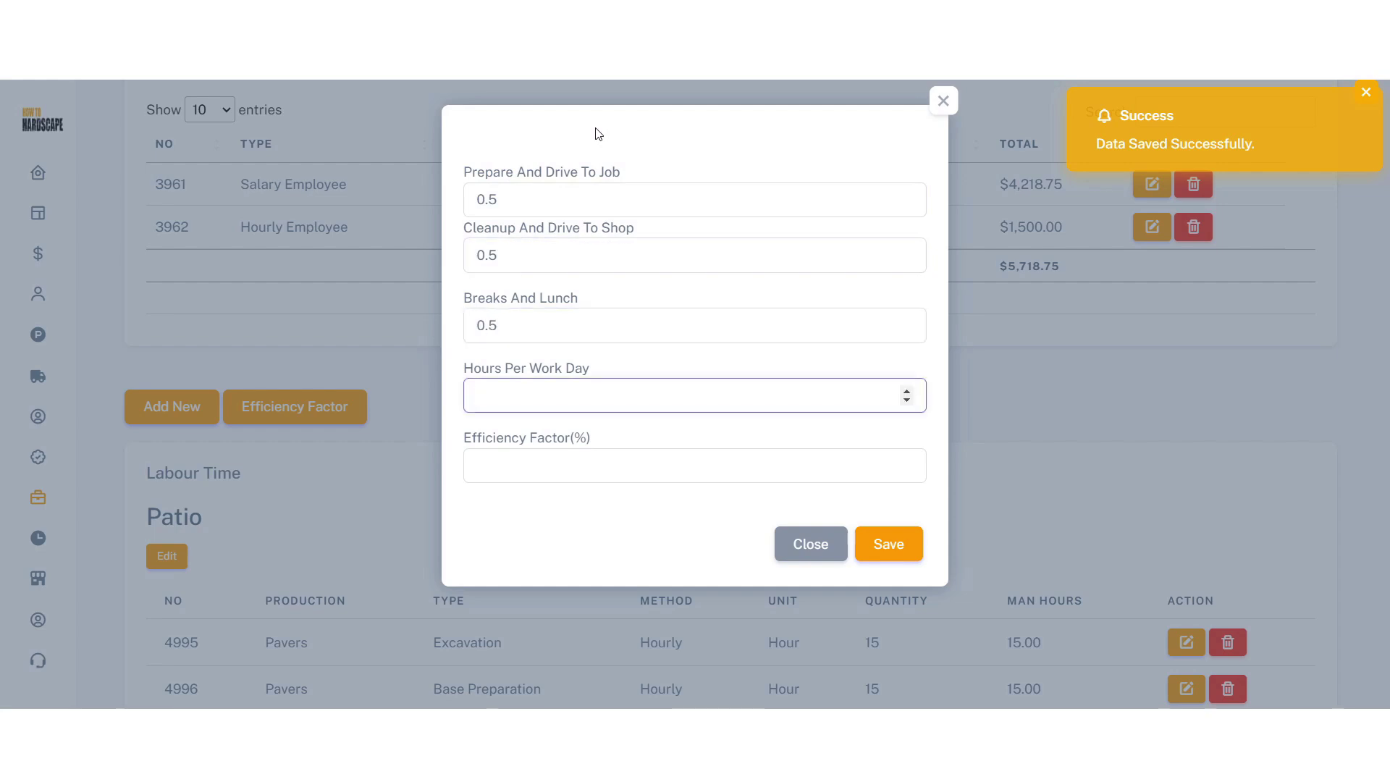
left_click(905, 541)
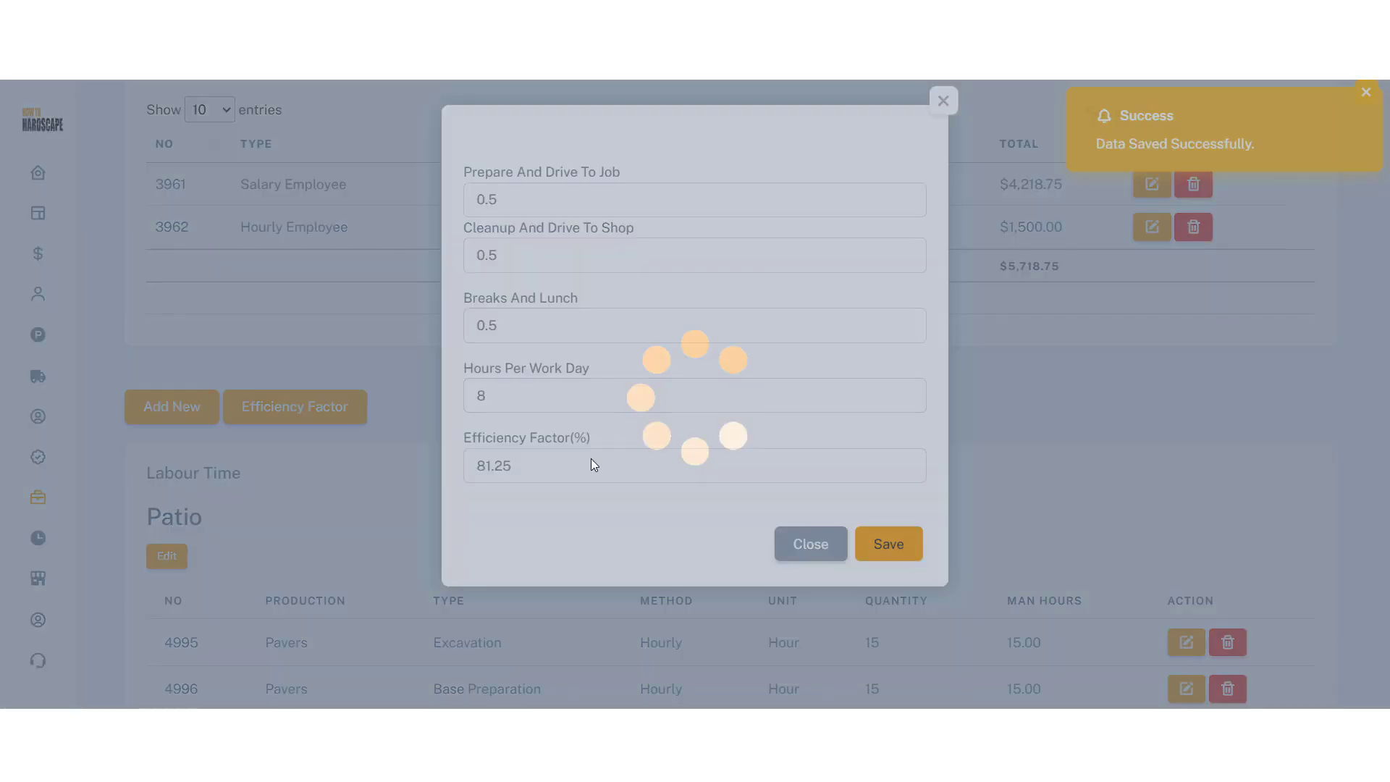
left_click(684, 508)
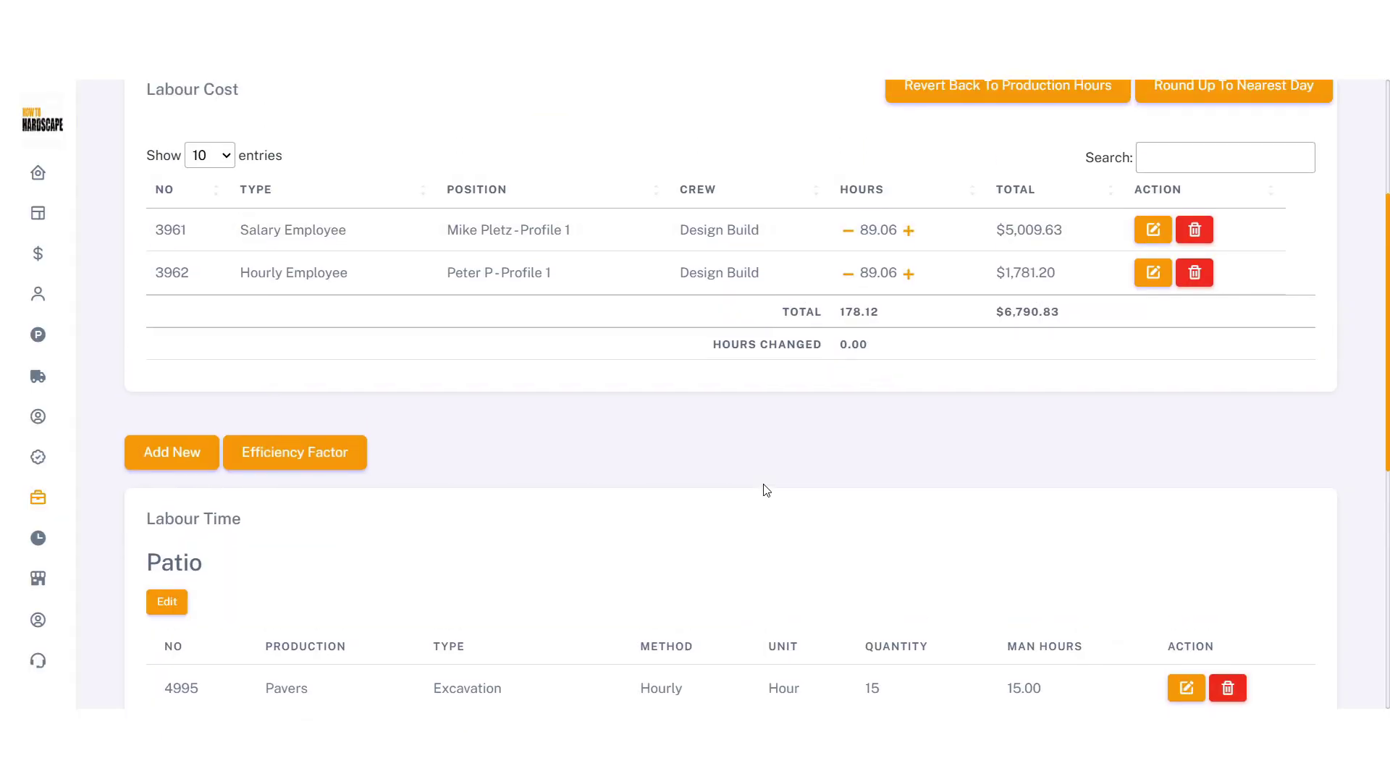
Review the labour time totals and round the labour cost hours up to the nearest day
scroll(766, 488, "down", 5)
scroll(767, 490, "down", 2)
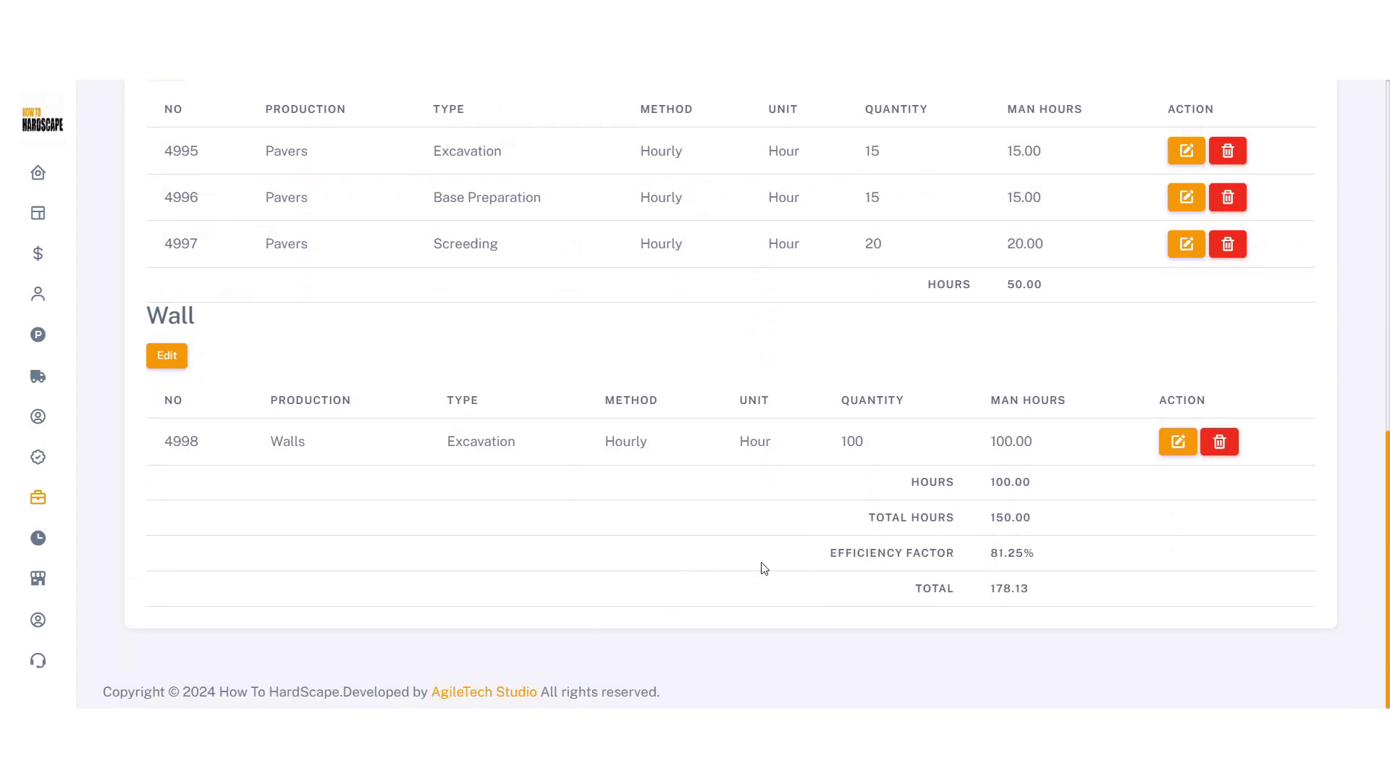
scroll(746, 546, "up", 10)
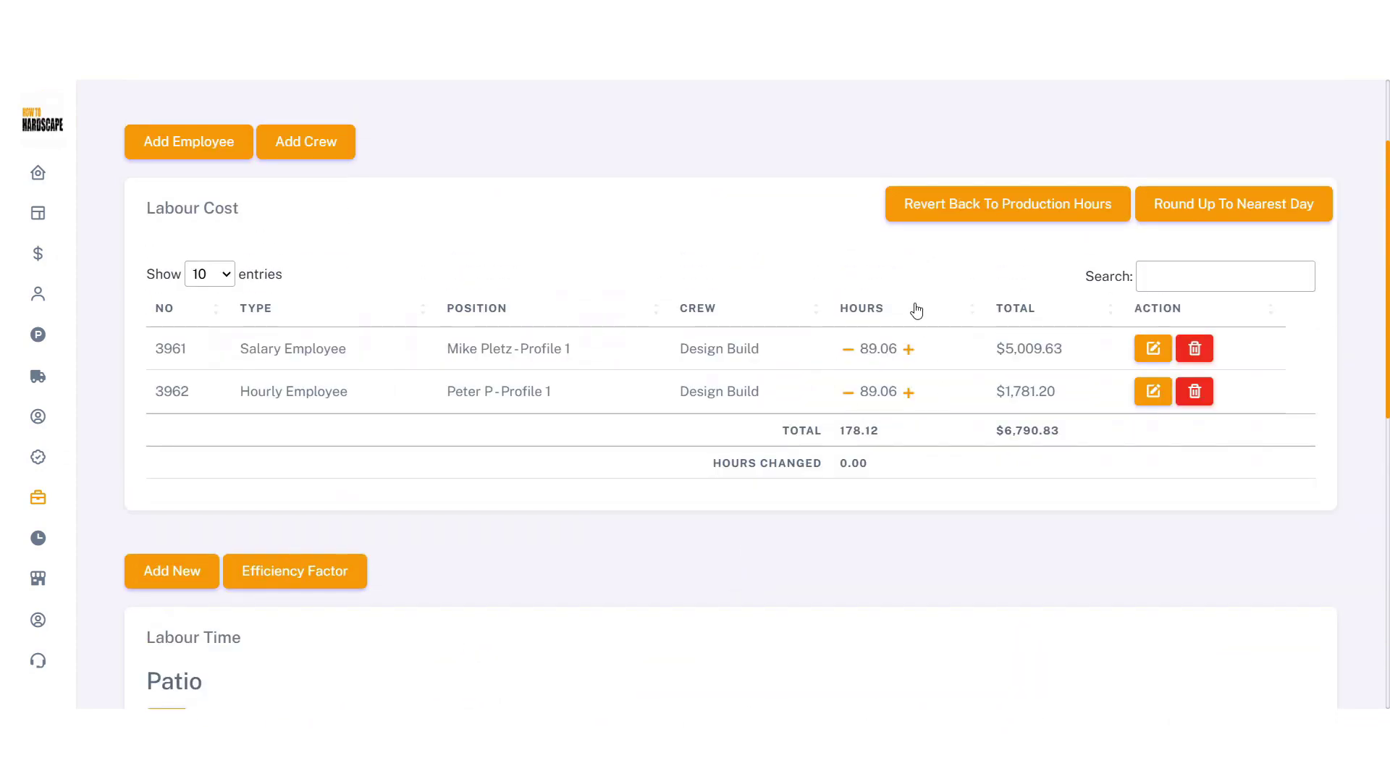
left_click(1235, 217)
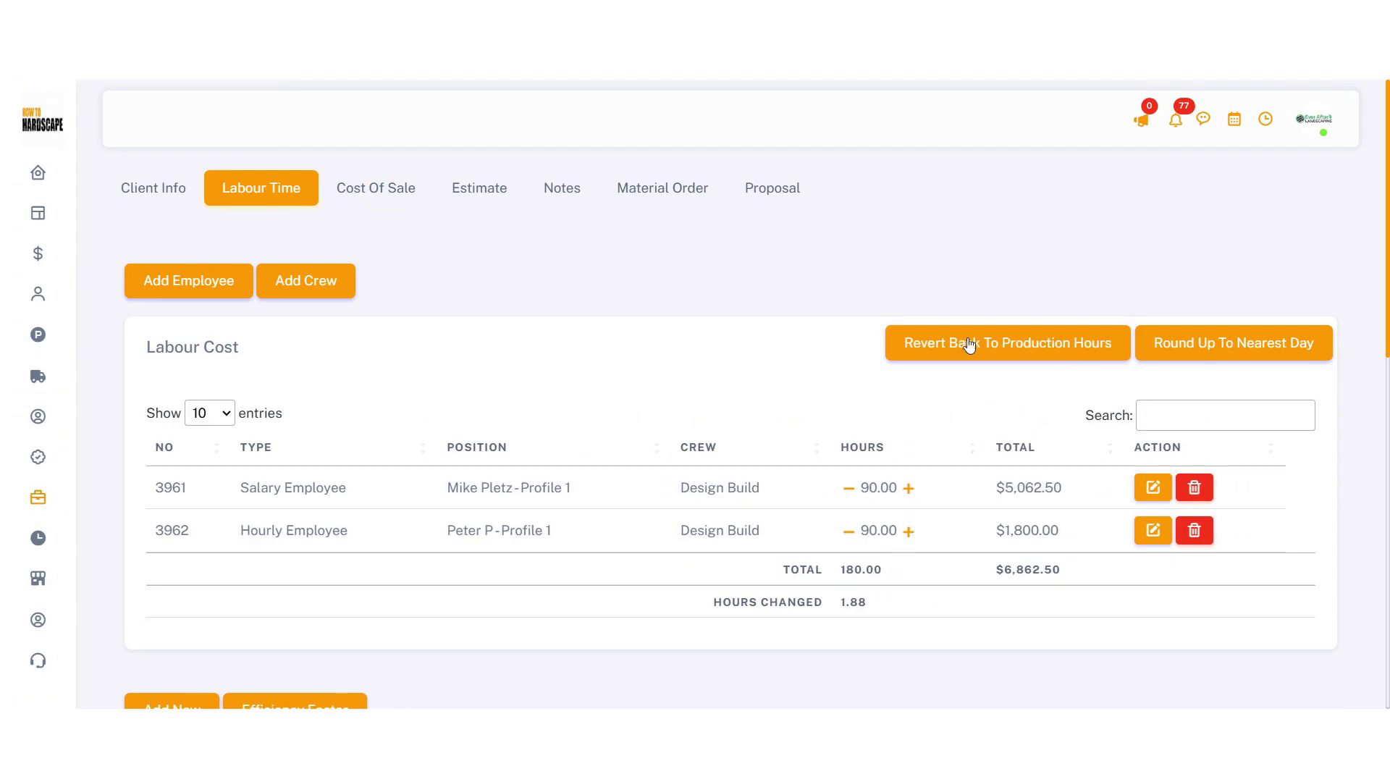
Start a cost of sale entry with the work area Patio and the group Paver
left_click(370, 189)
left_click(162, 280)
left_click(171, 218)
type("Patio")
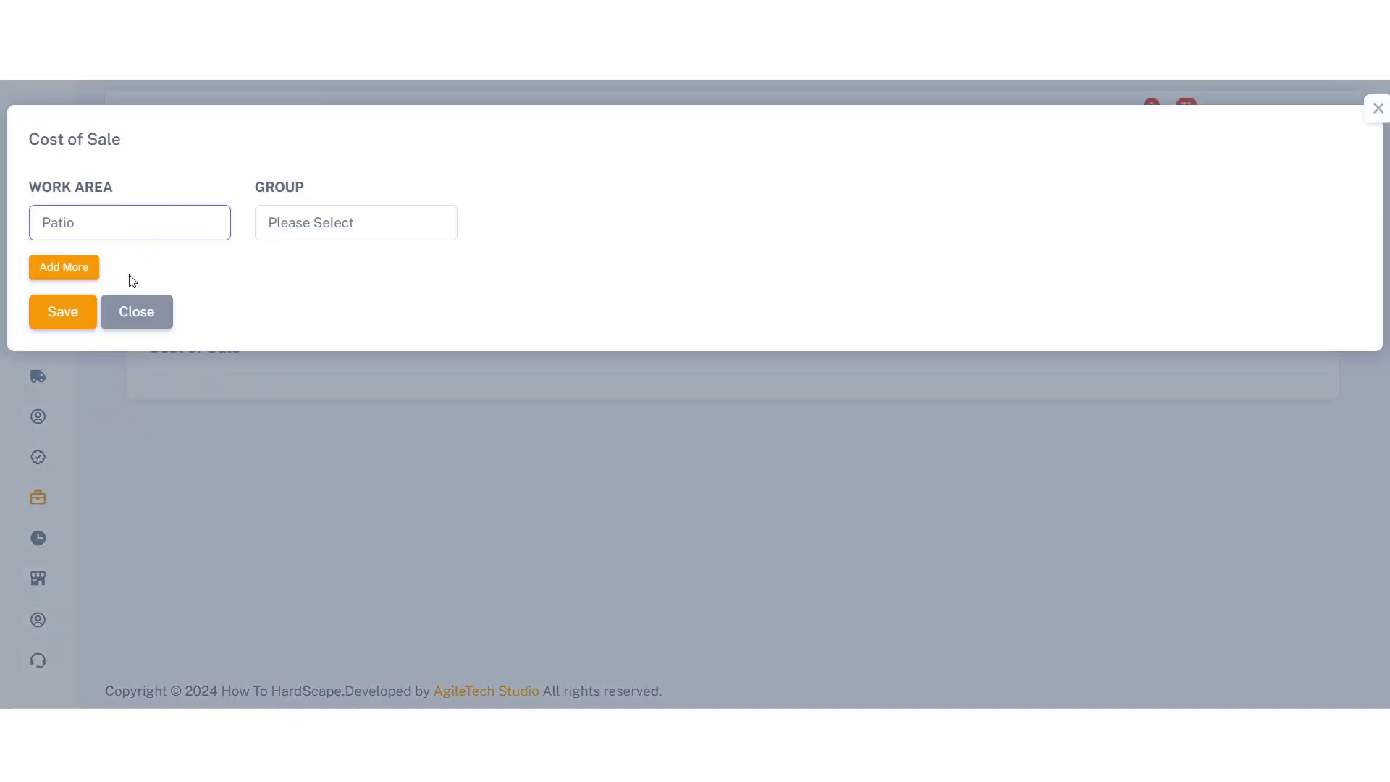
left_click(320, 224)
left_click(313, 299)
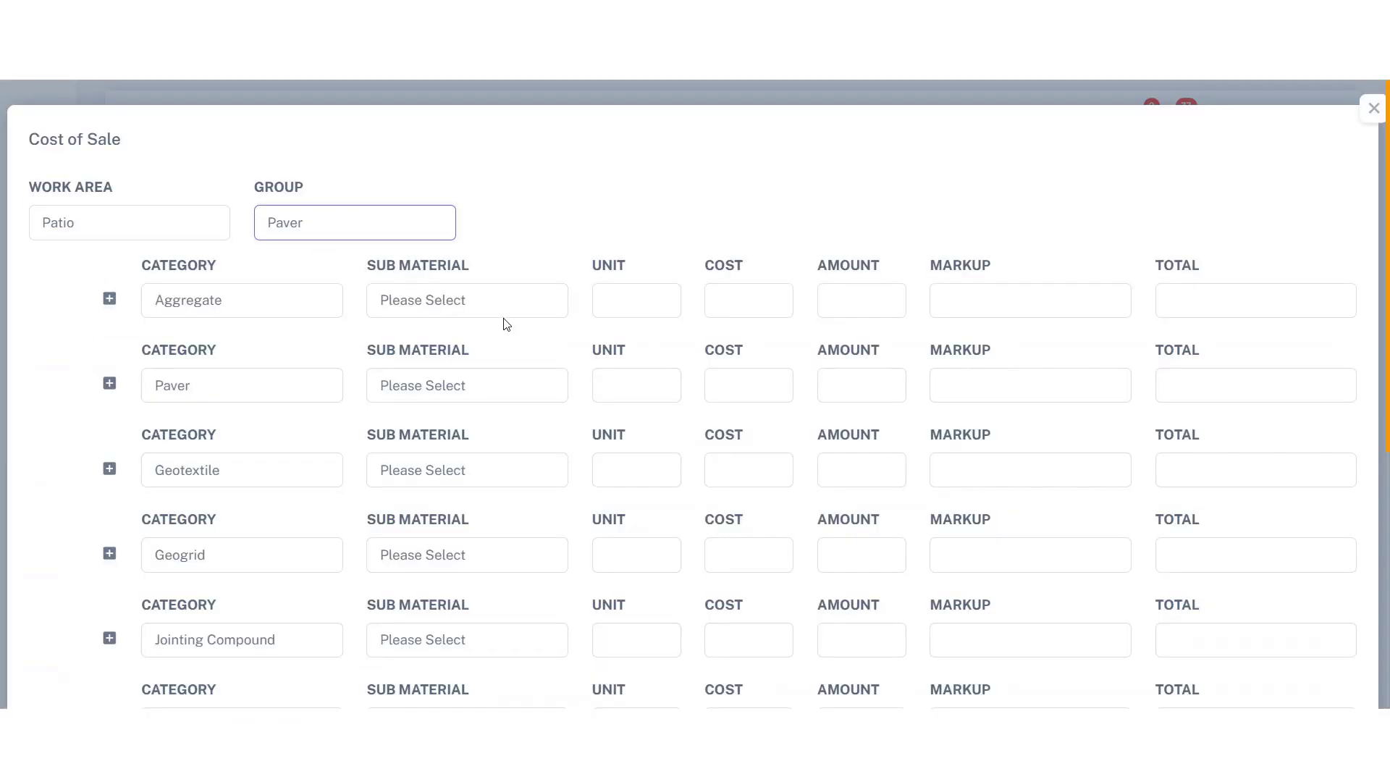
Add 5 yards of 3/4" Crushed Stone and 500 SF of Techo-Bloc Blu 60 Slate 6x13 Slab Chestnut Brown, and save the Patio materials
left_click(505, 314)
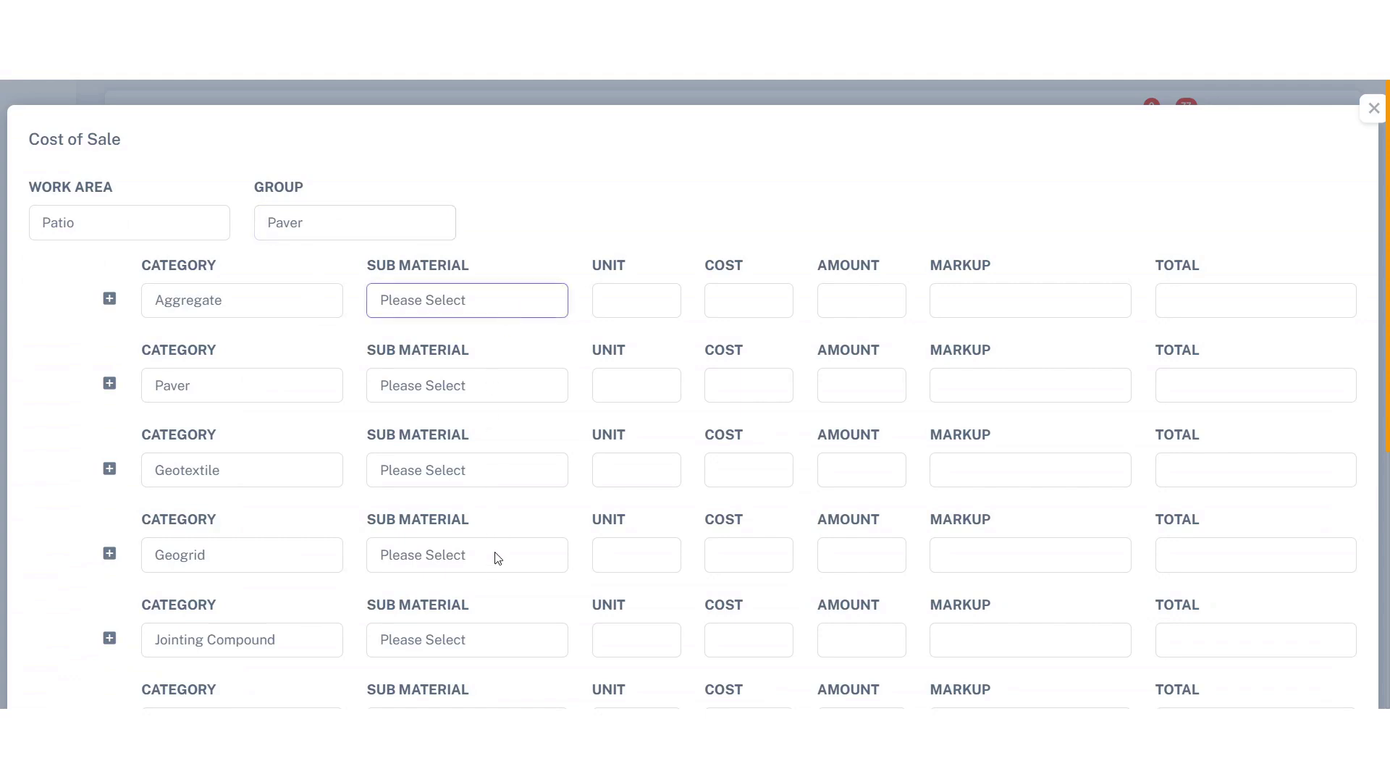
left_click(500, 572)
left_click(820, 301)
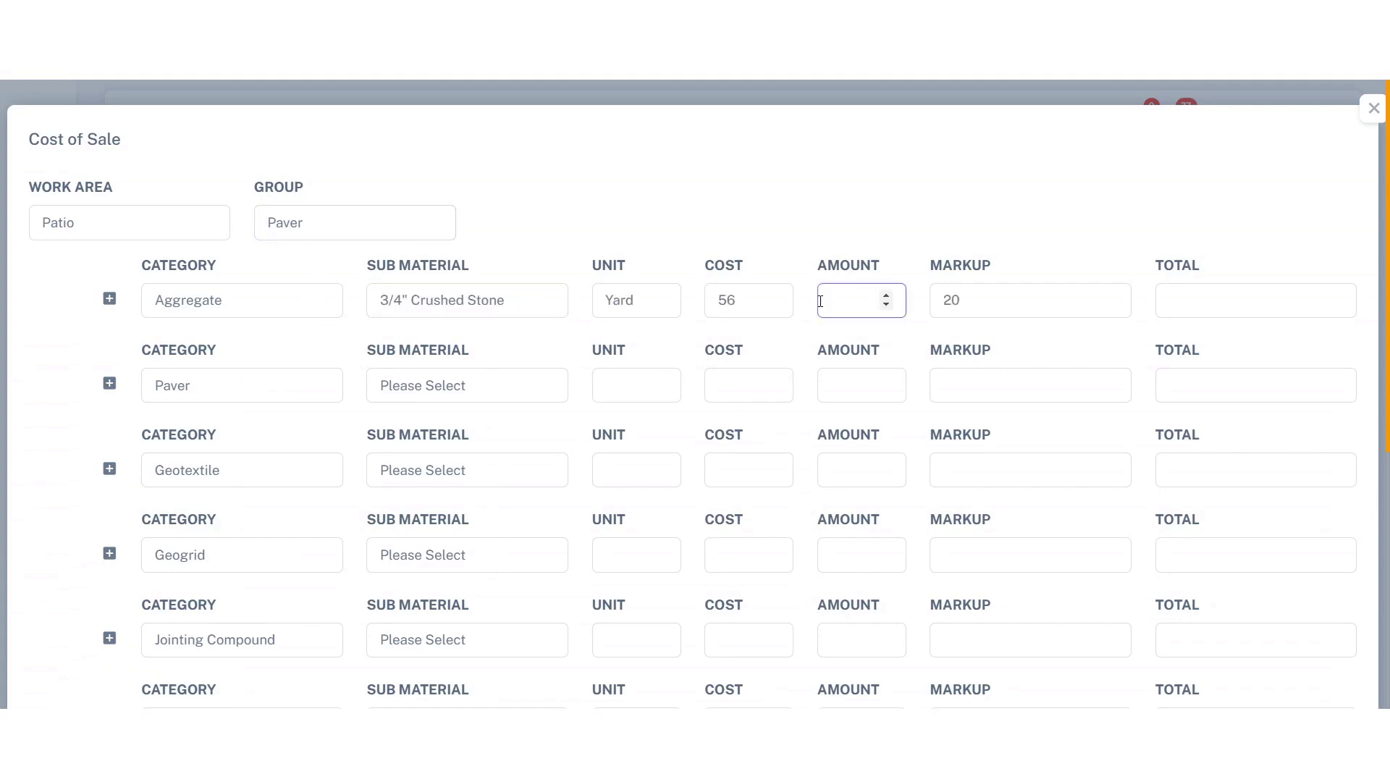
left_click(536, 389)
left_click(509, 186)
left_click(867, 385)
type("500")
scroll(793, 469, "down", 6)
left_click(70, 650)
Start another cost of sale entry with Wall as both the work area and the group
left_click(326, 281)
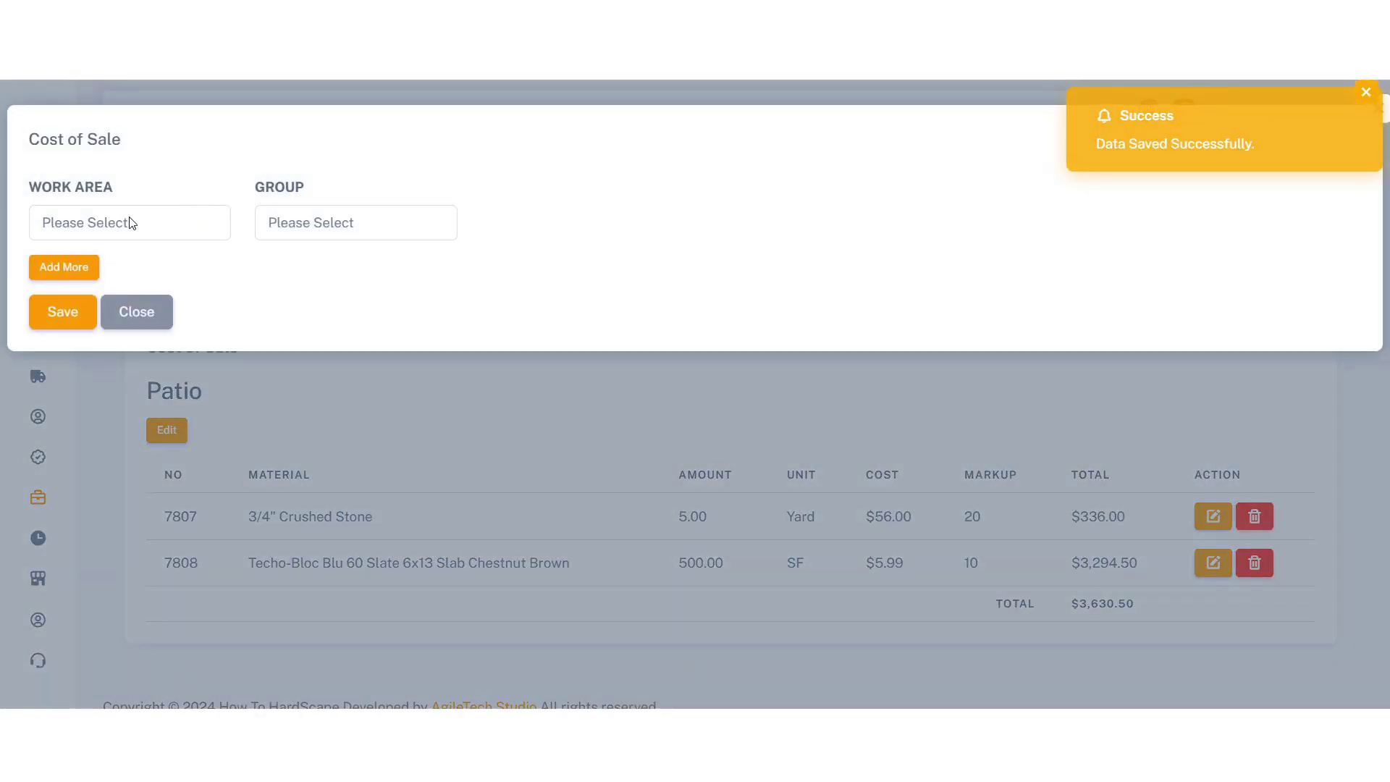
left_click(131, 223)
left_click(106, 294)
left_click(294, 221)
left_click(311, 286)
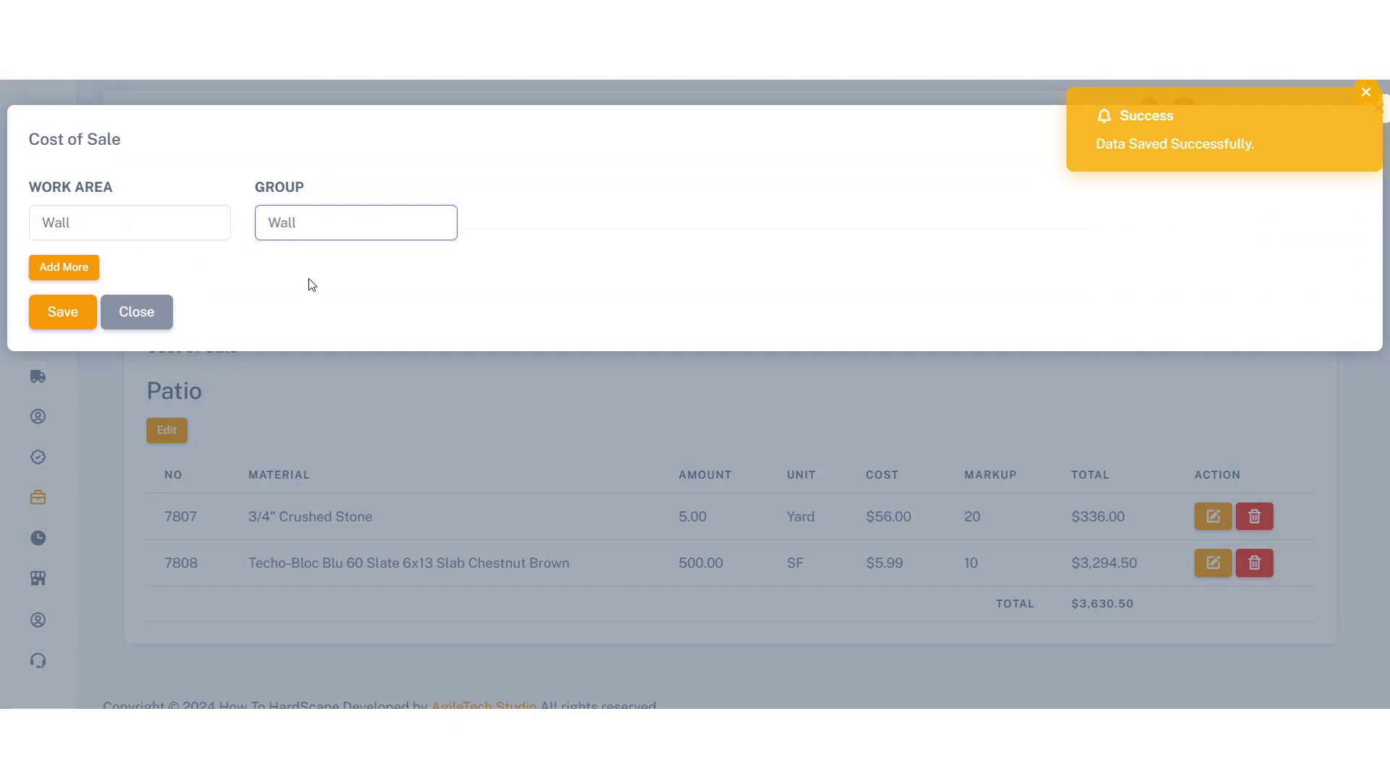
Add 5 yards of 3/4" Crushed Stone and 100 SF of Melville Tandem Wall 90mm All Colours, and save the Wall materials
left_click(467, 385)
left_click(845, 388)
type("5")
left_click(467, 571)
left_click(851, 571)
type("100")
scroll(811, 564, "down", 5)
left_click(63, 645)
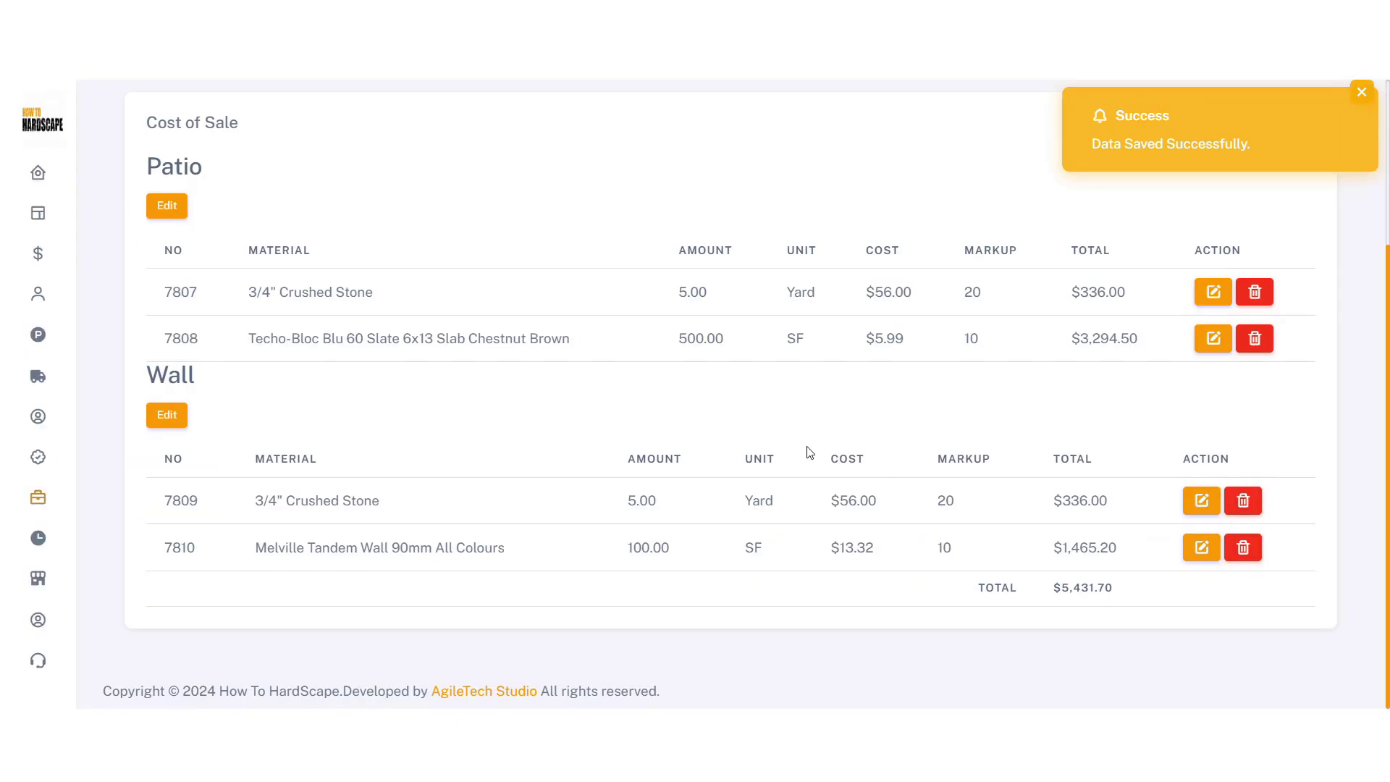
Open the project's estimate and set the labour burden to 35%
scroll(810, 453, "up", 2)
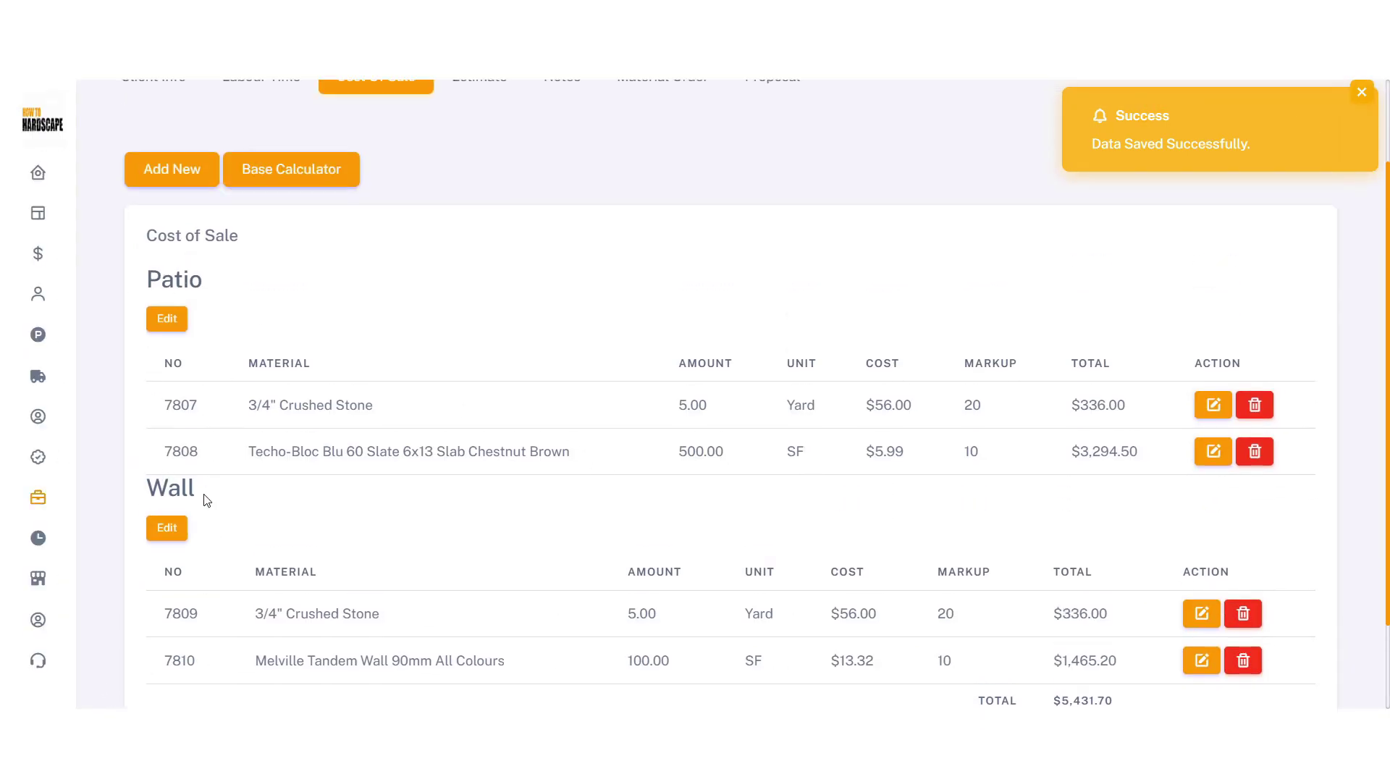
scroll(432, 459, "up", 2)
left_click(488, 187)
scroll(446, 346, "down", 3)
double_click(310, 274)
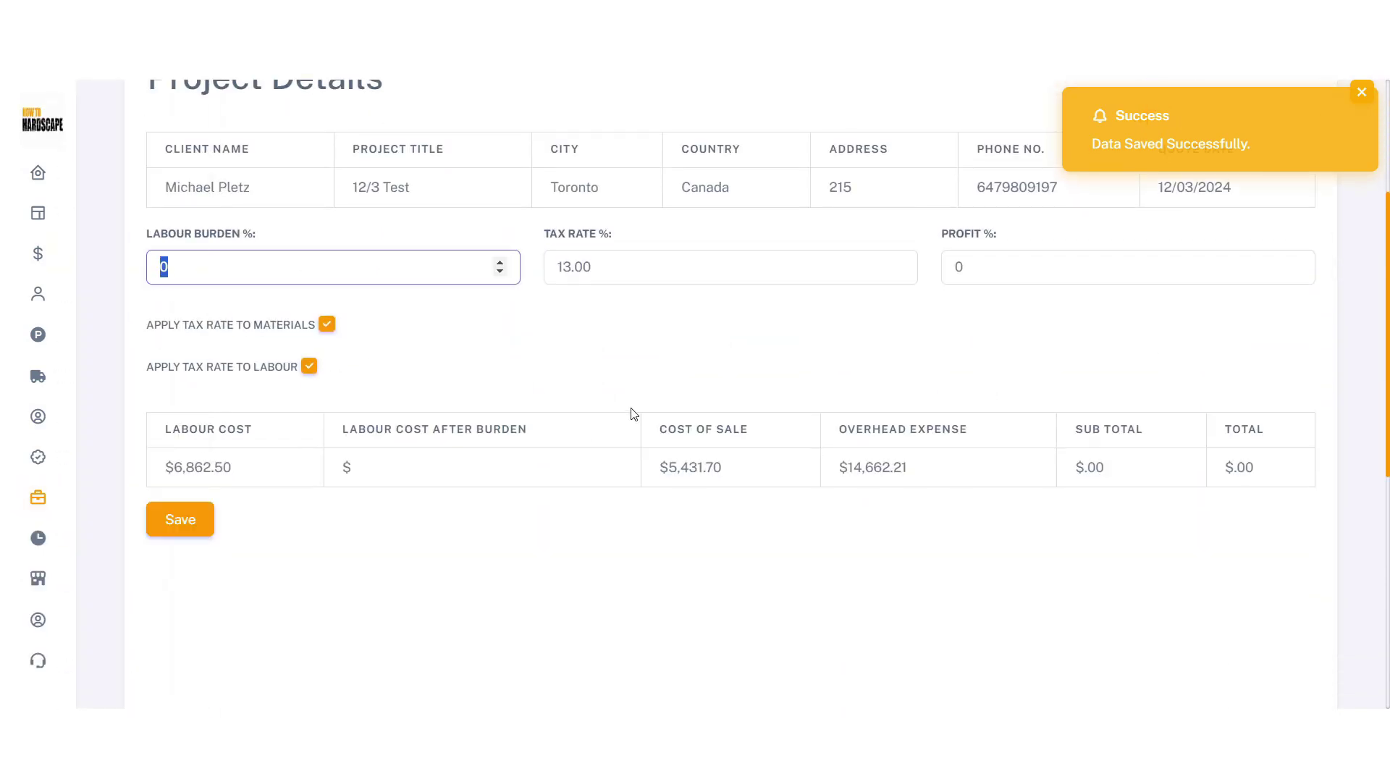
type("35")
Set the estimate's profit to 15%, save it, and review the overhead expense
double_click(676, 255)
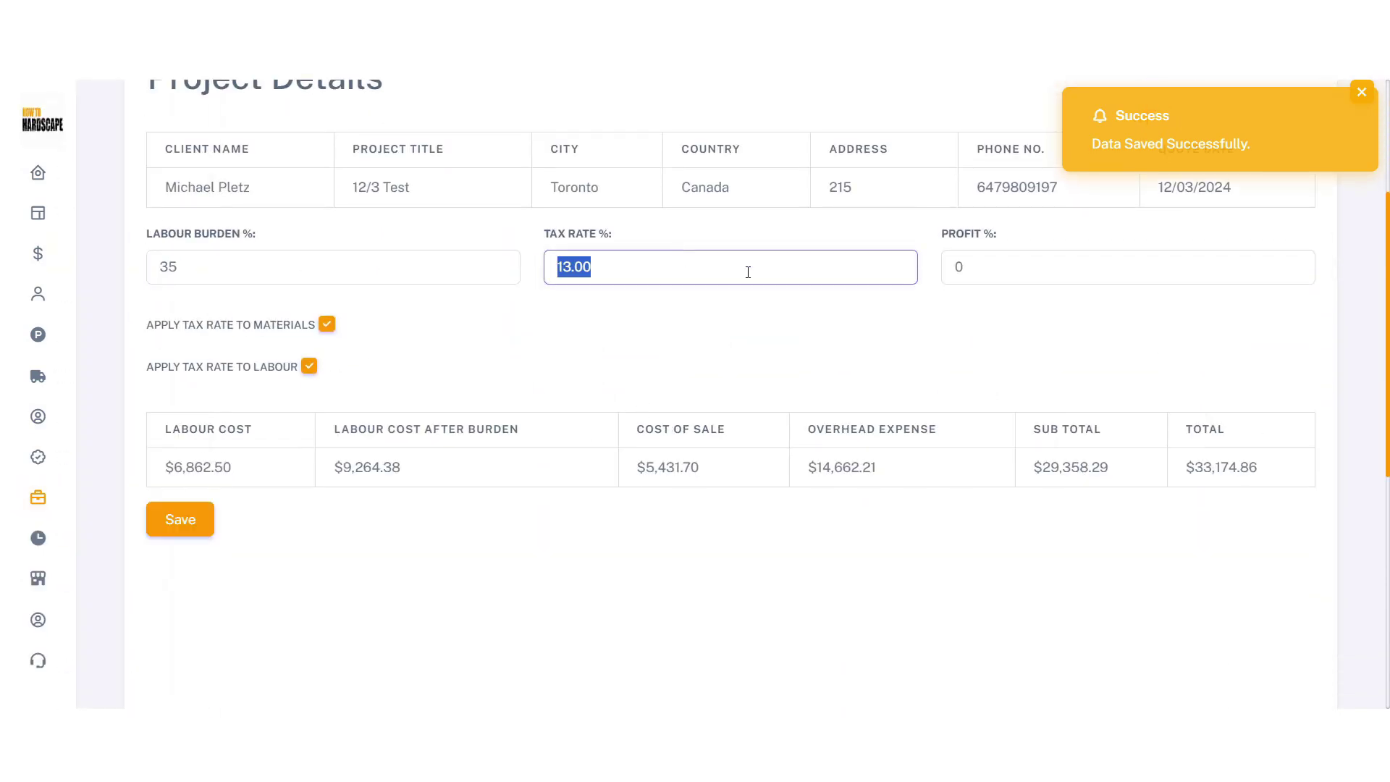
left_click(984, 272)
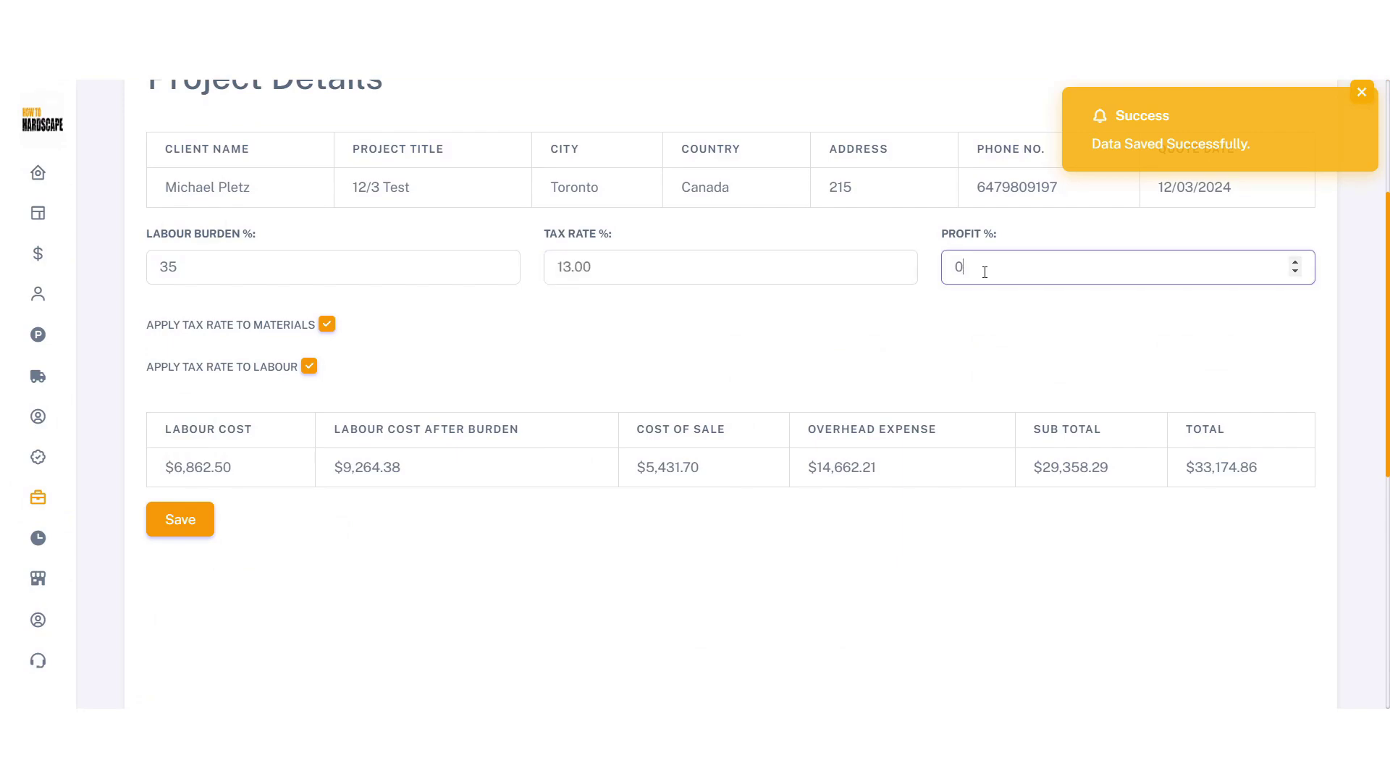
left_click_drag(985, 272, 942, 270)
type("5")
key("BackSpace")
type("15")
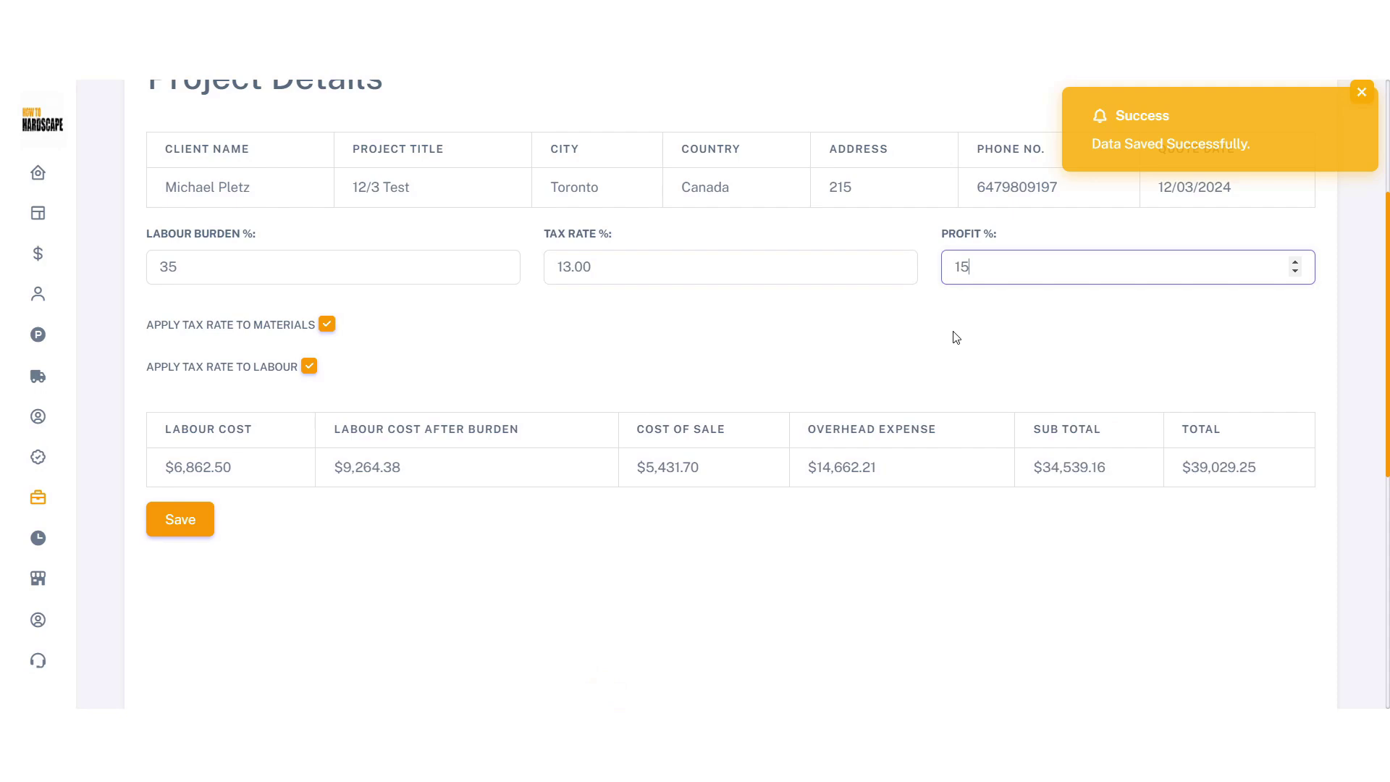
left_click(181, 519)
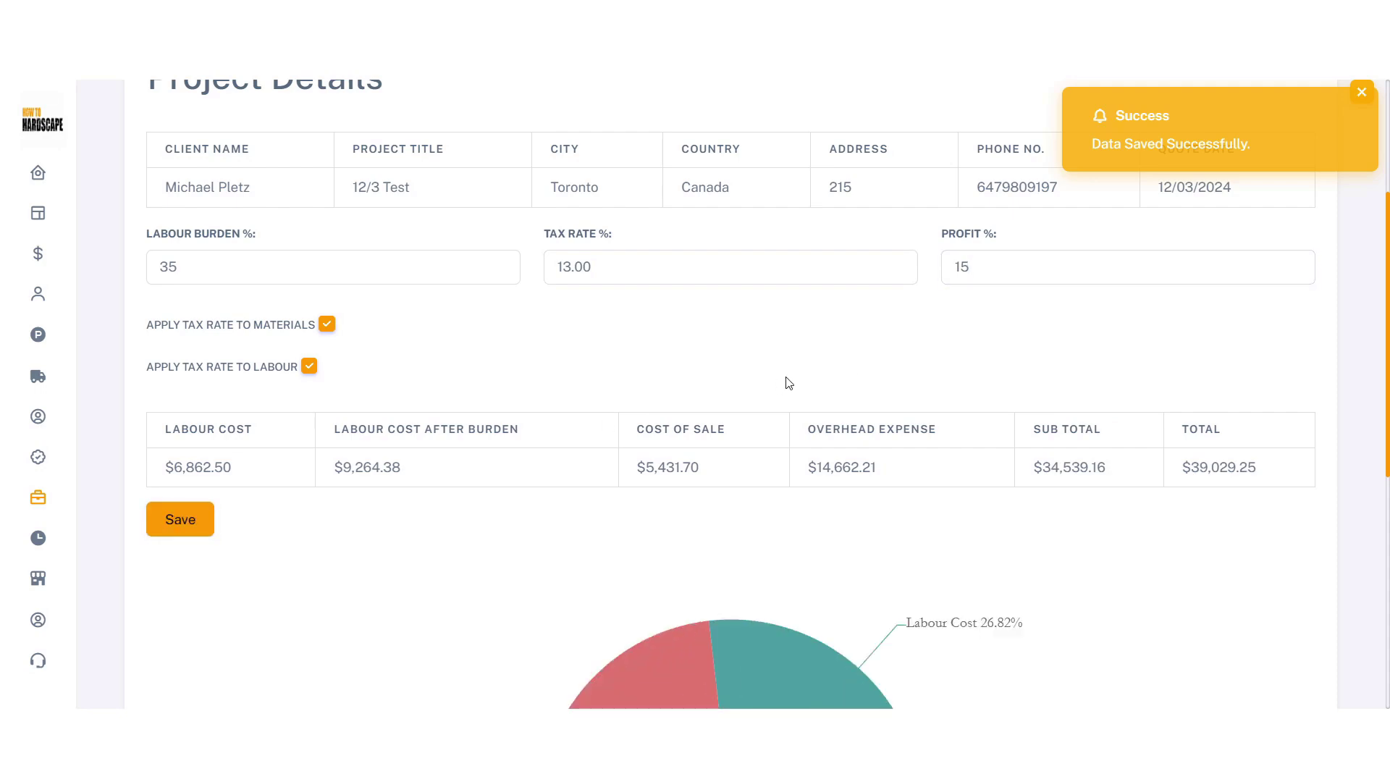
scroll(712, 353, "down", 1)
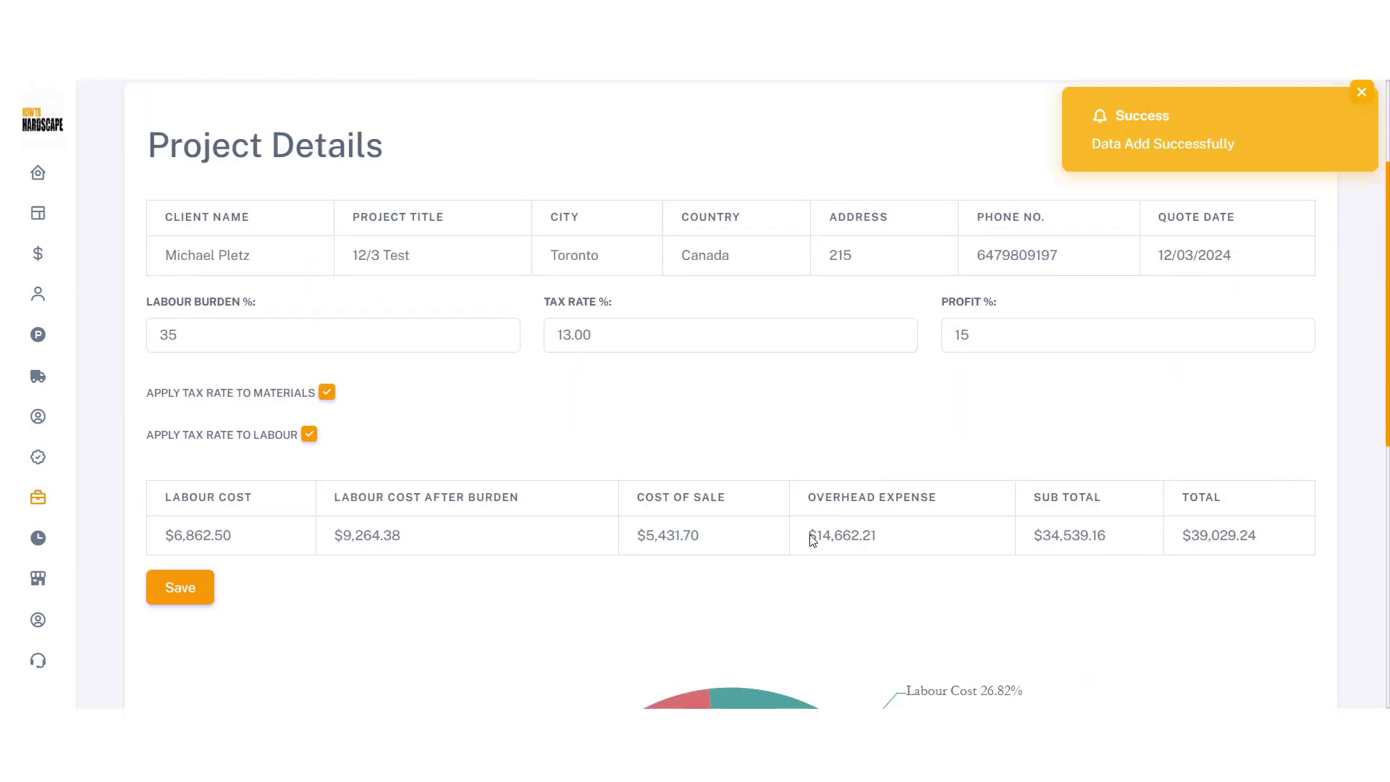
left_click_drag(806, 535, 898, 541)
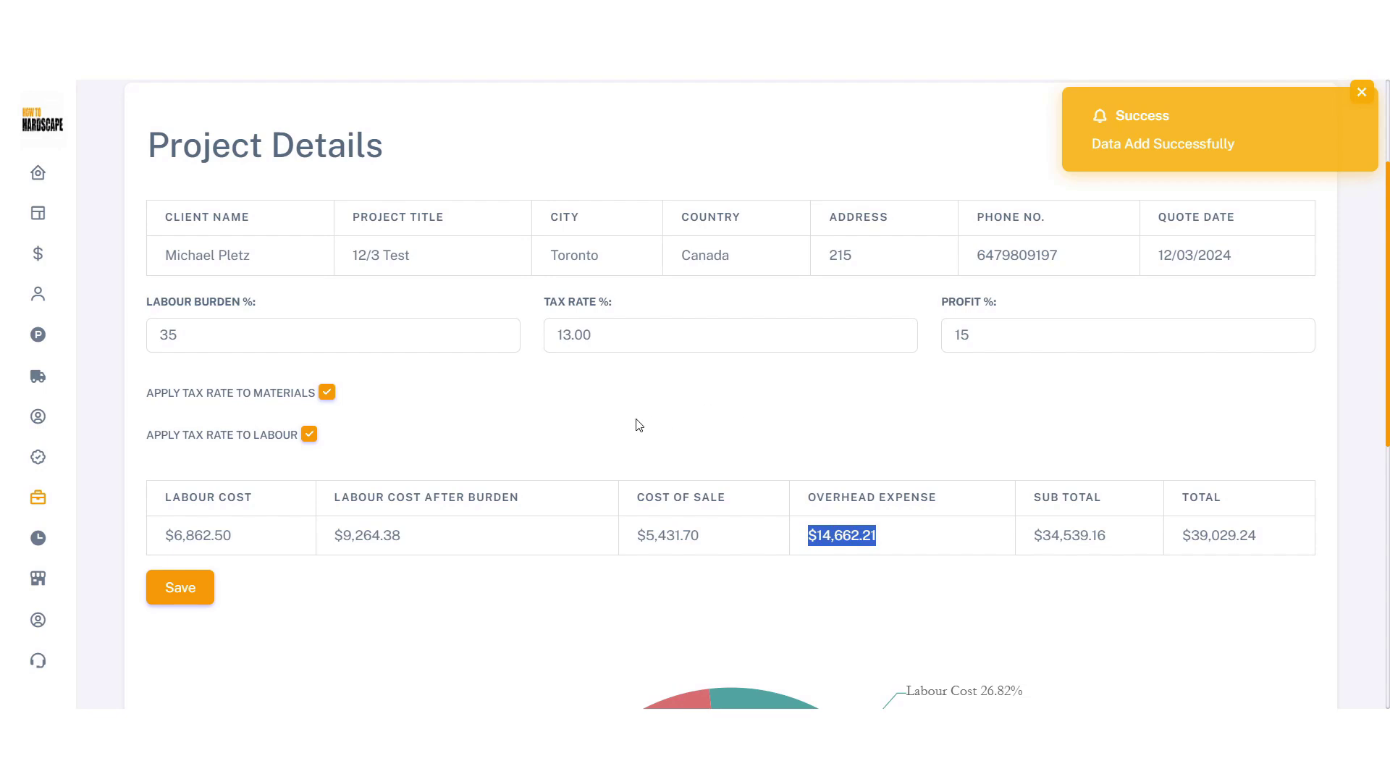
Start a new project note titled Locates
scroll(666, 421, "up", 3)
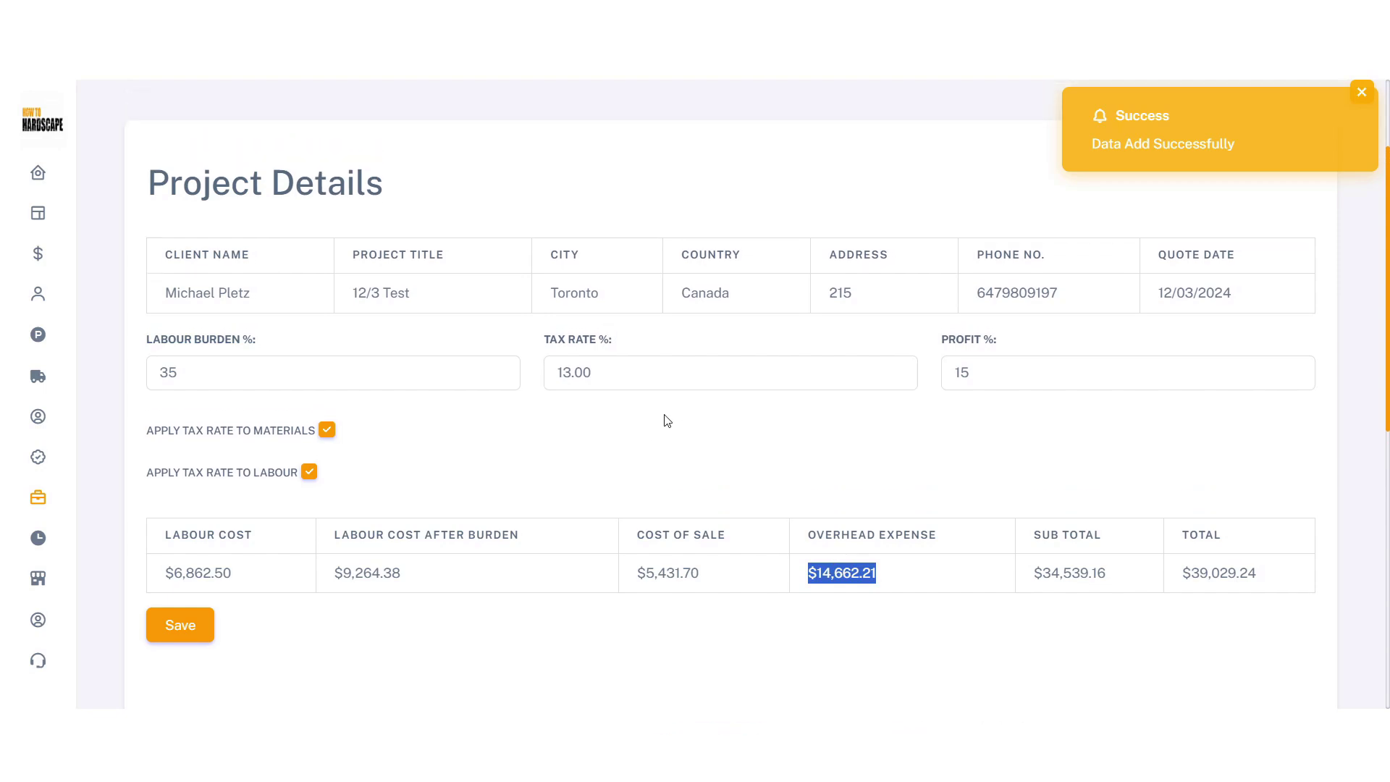
left_click(570, 206)
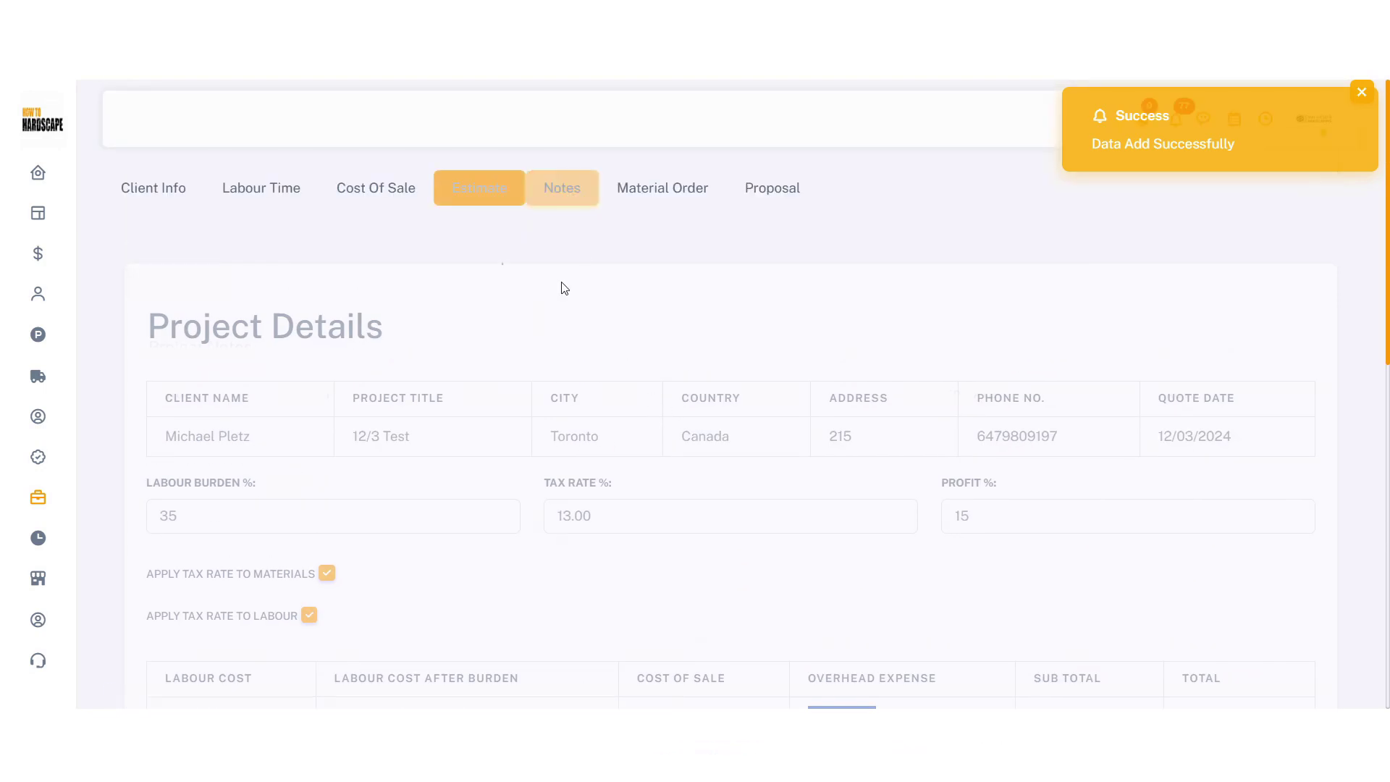
left_click(192, 286)
left_click(521, 212)
type("Locates")
Set the note's type to Other, assign the employee, enter Locates as the note text, and save the note
left_click(519, 298)
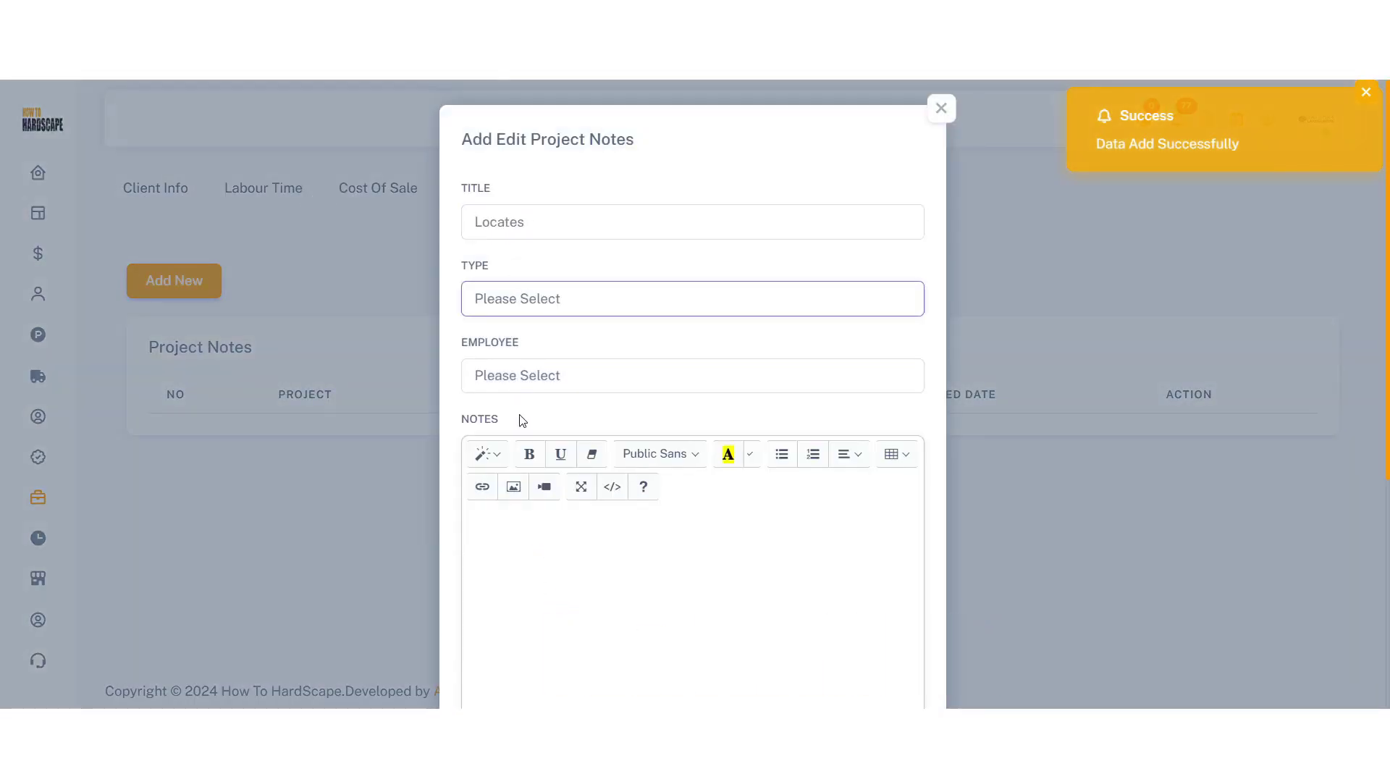
left_click(527, 451)
left_click(546, 373)
left_click(542, 432)
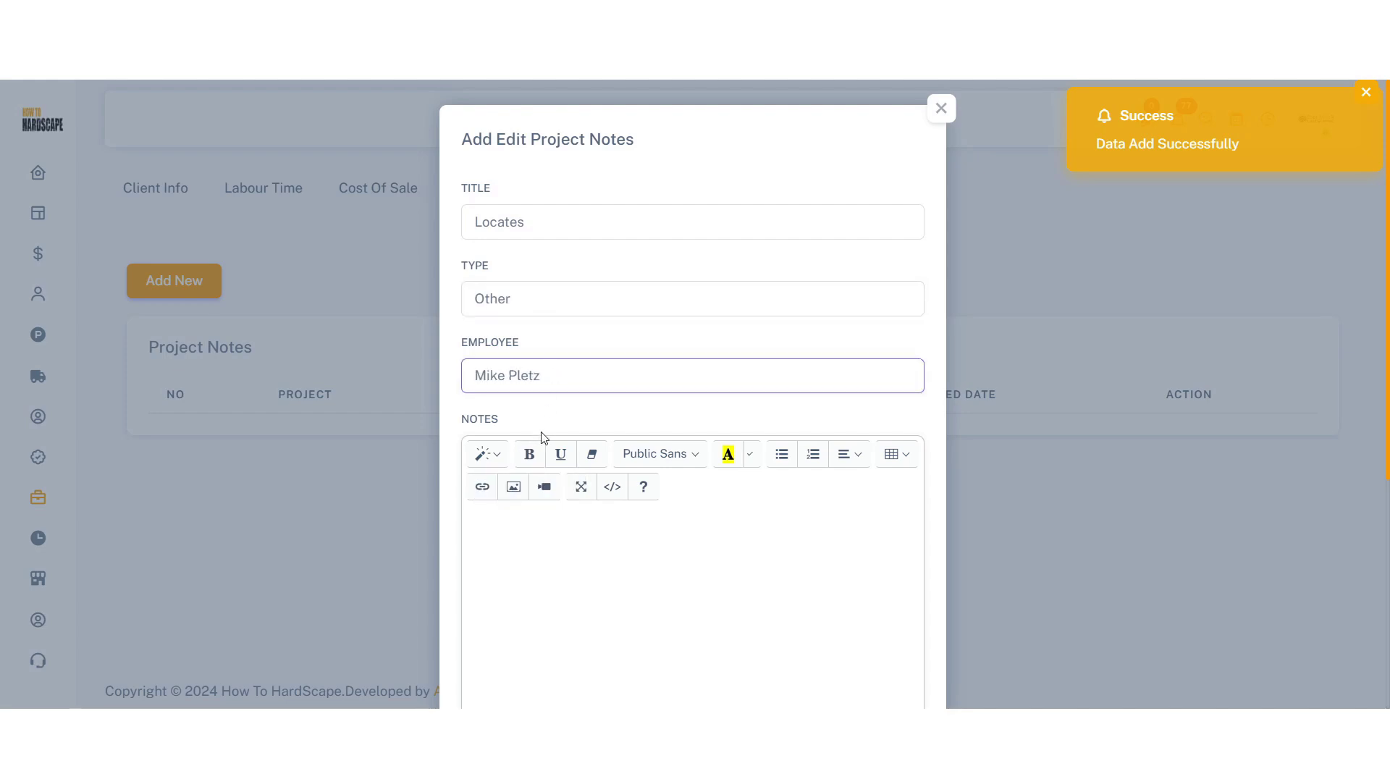
left_click(606, 540)
type("Locates")
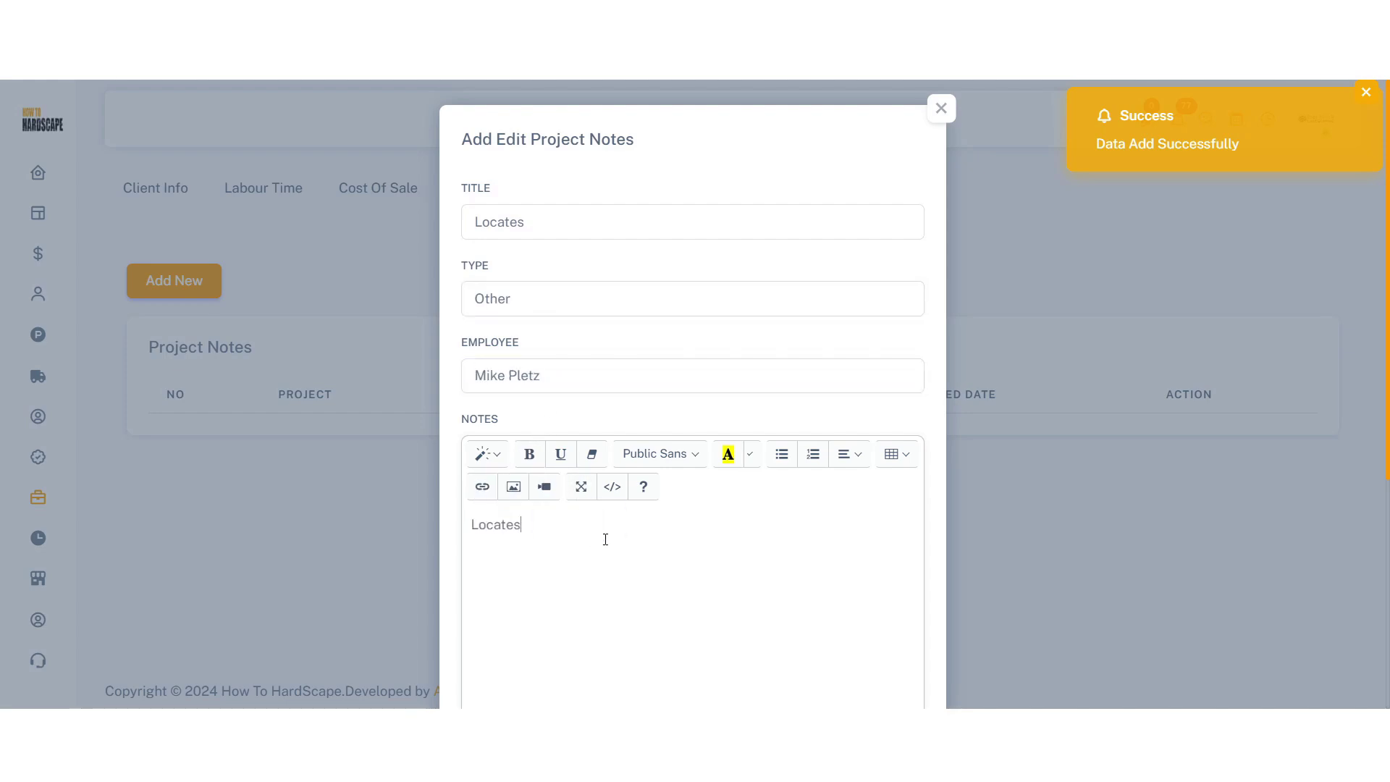
scroll(605, 539, "down", 5)
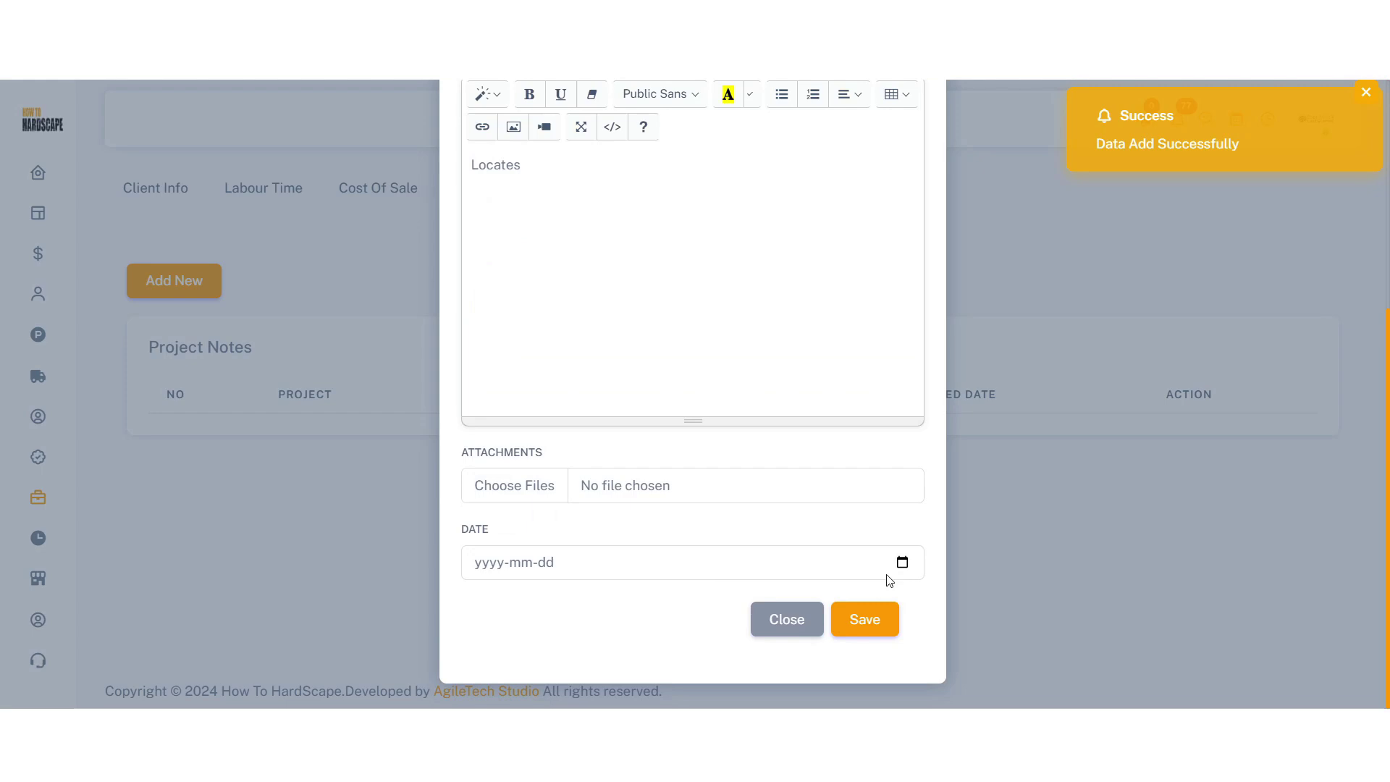
left_click(840, 614)
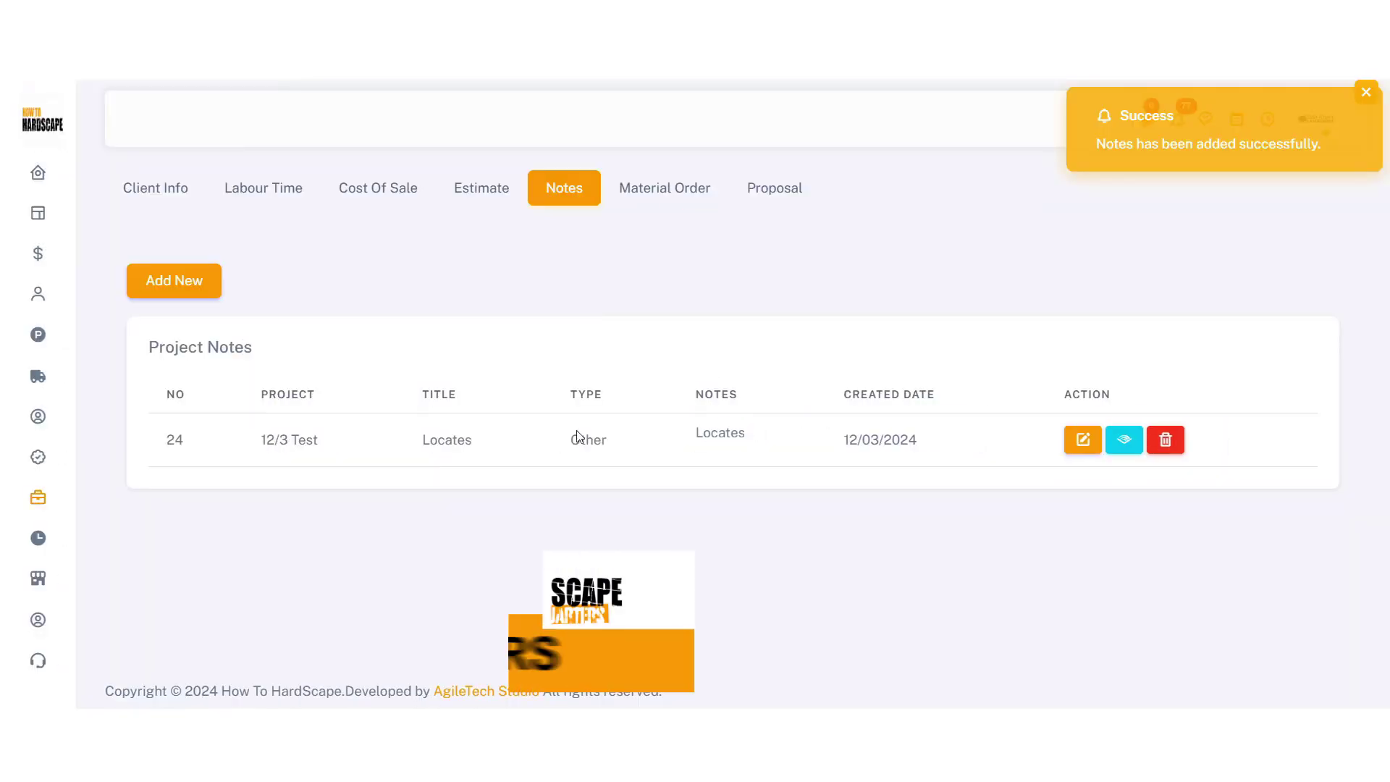
Review the project's Patio and Wall materials and generate an automated purchase order from them
left_click(673, 203)
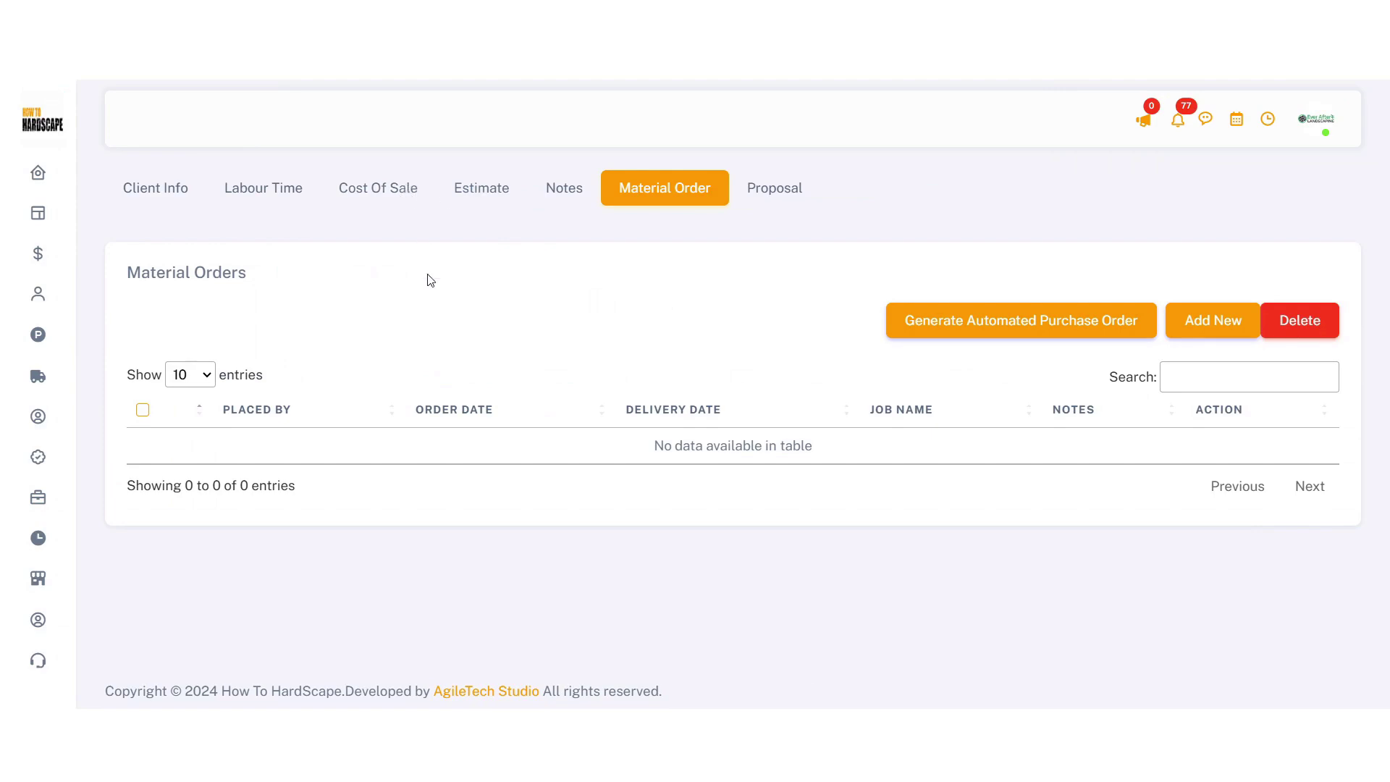
scroll(538, 506, "down", 2)
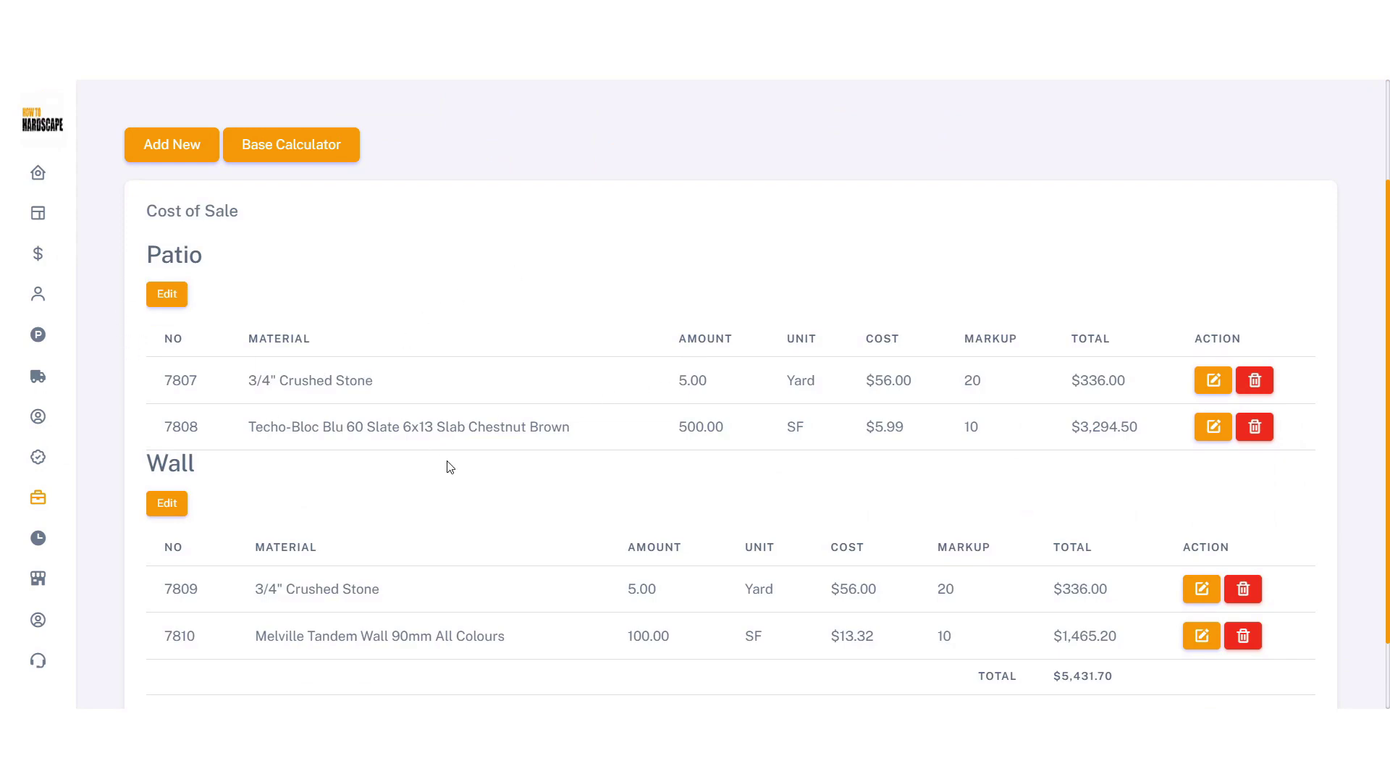
scroll(450, 465, "up", 2)
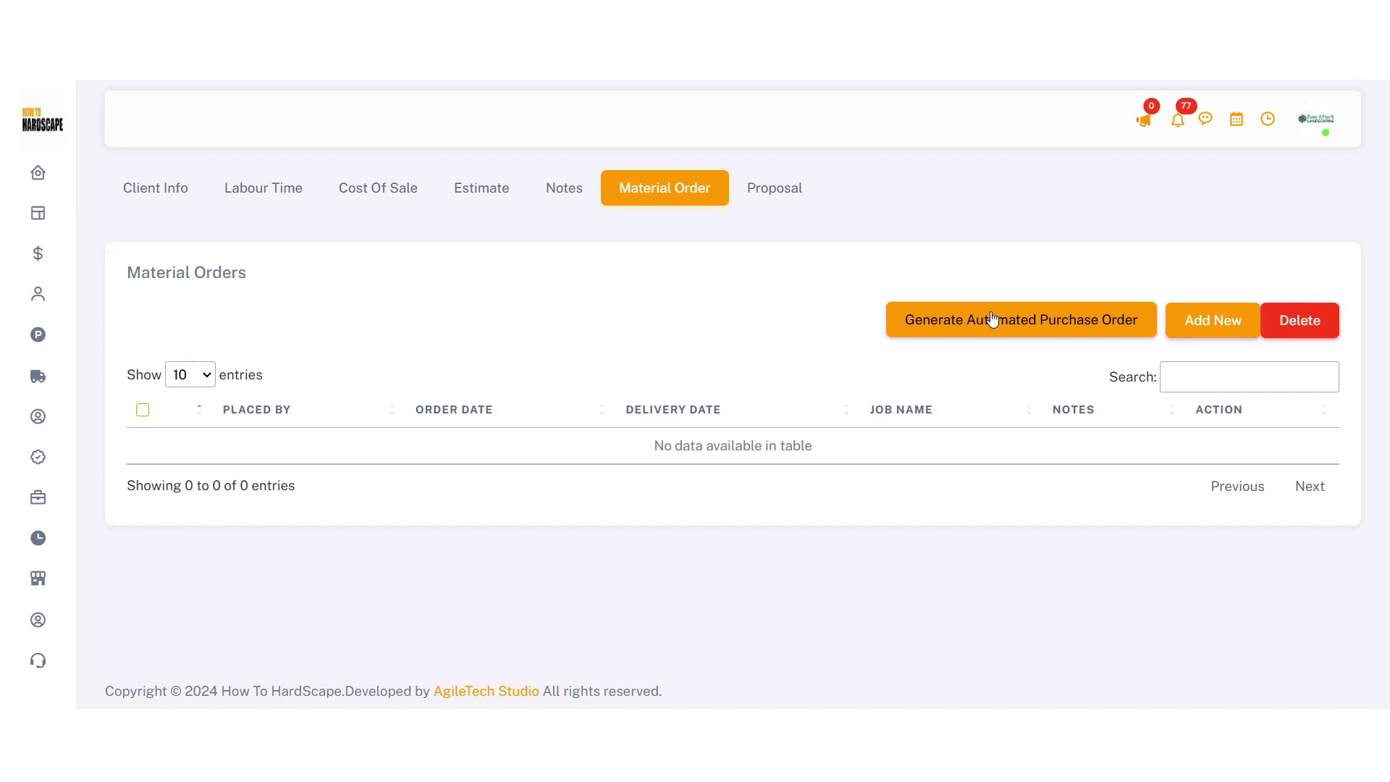
left_click(992, 319)
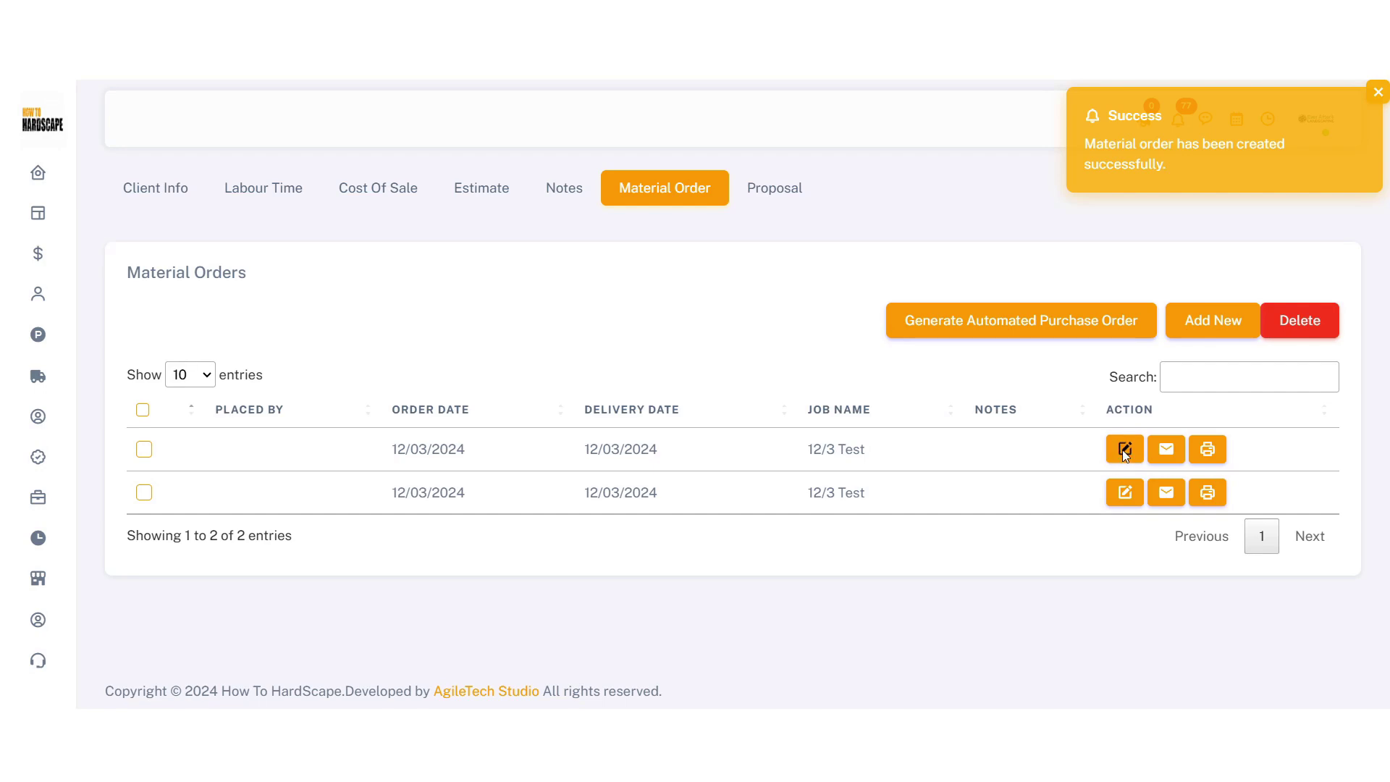
Open the first generated material order, check its materials, and set the vendor to Adams Lansdcape Supply
left_click(888, 450)
scroll(883, 449, "down", 5)
scroll(884, 449, "down", 1)
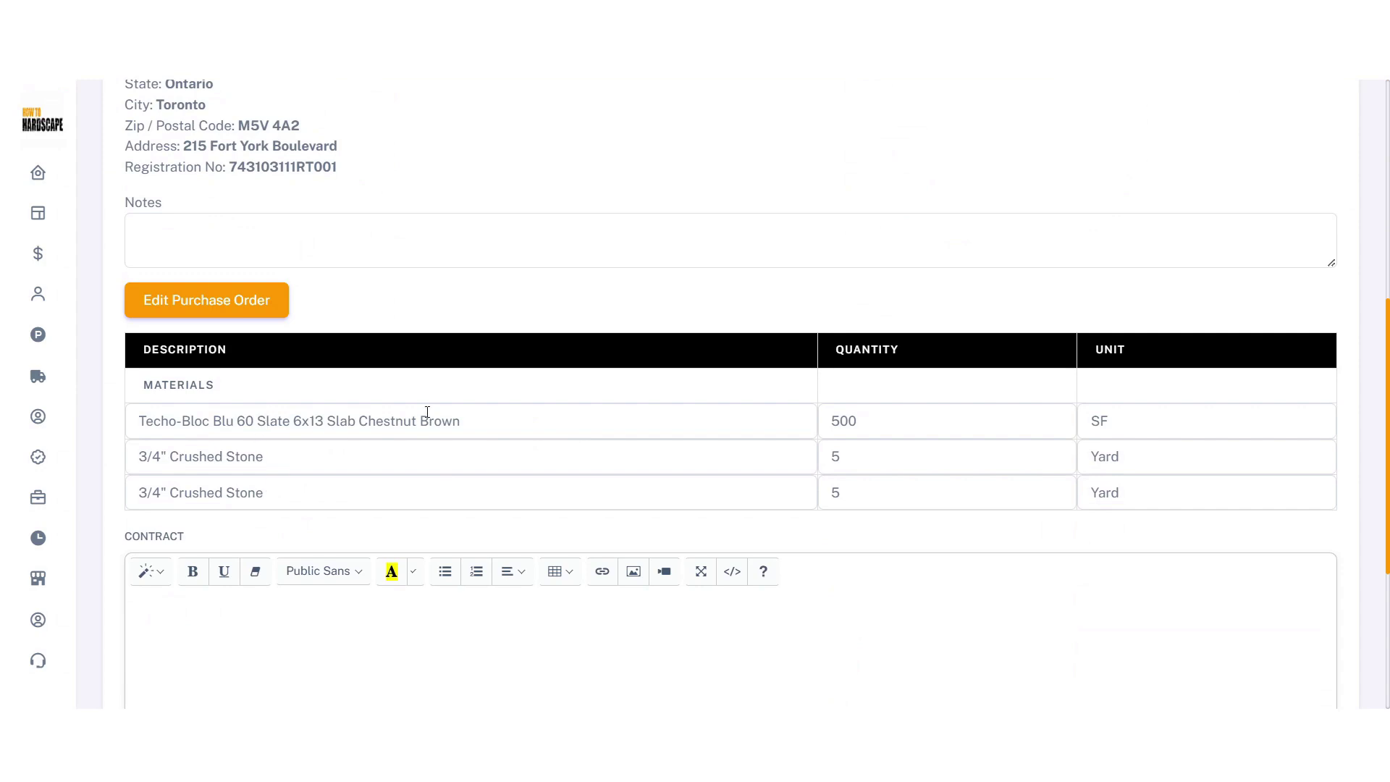
scroll(662, 466, "up", 5)
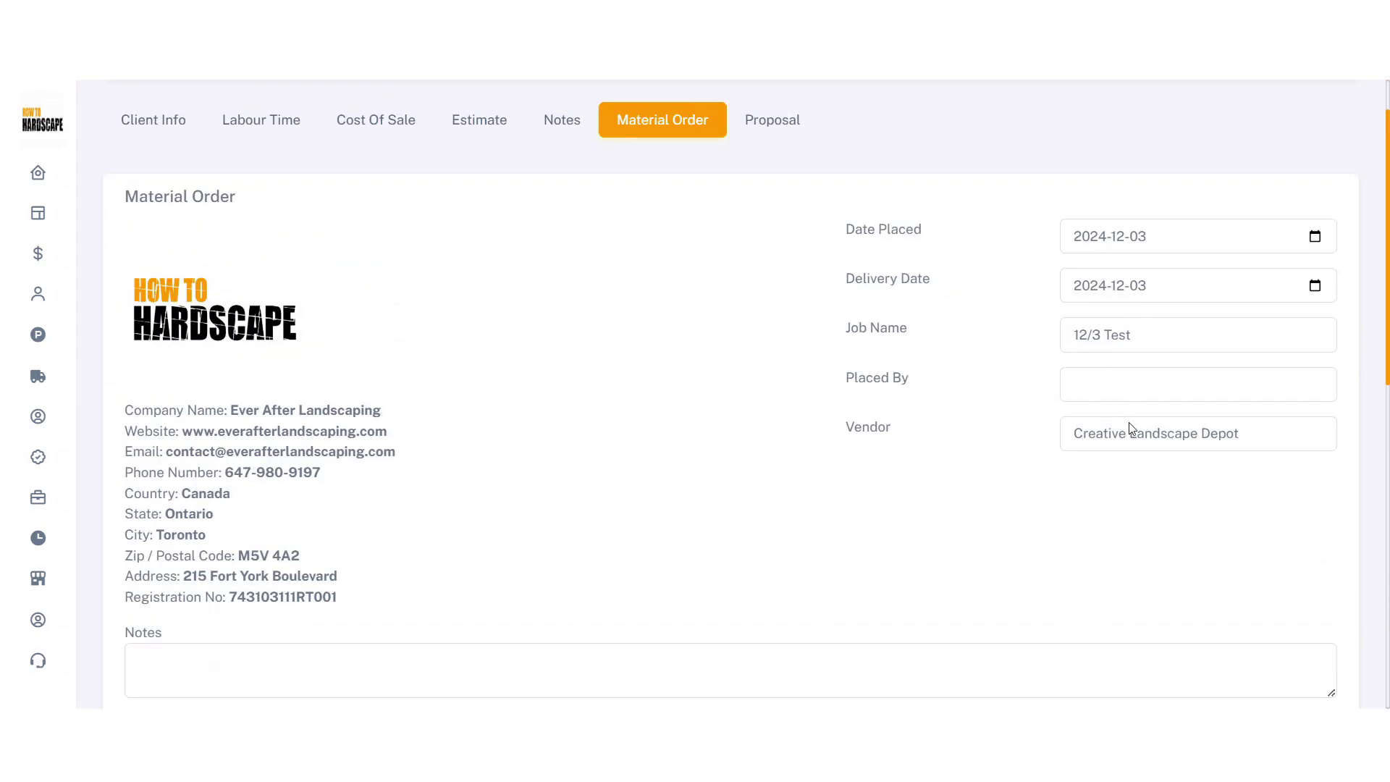
left_click(1134, 435)
left_click(1154, 544)
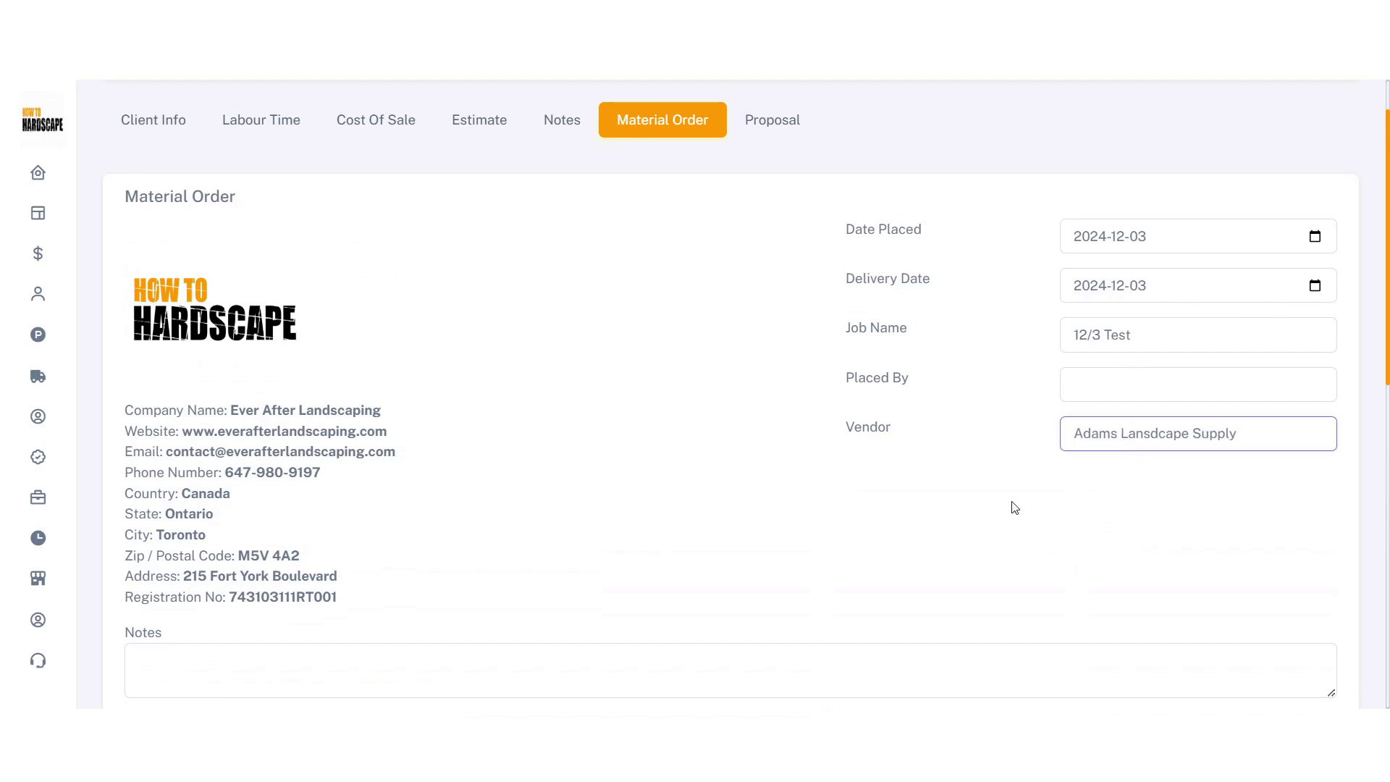
Fill in the labourer who placed the material order and save the order
scroll(997, 493, "down", 2)
scroll(1009, 397, "up", 1)
left_click(1146, 297)
left_click(1136, 376)
scroll(838, 378, "down", 9)
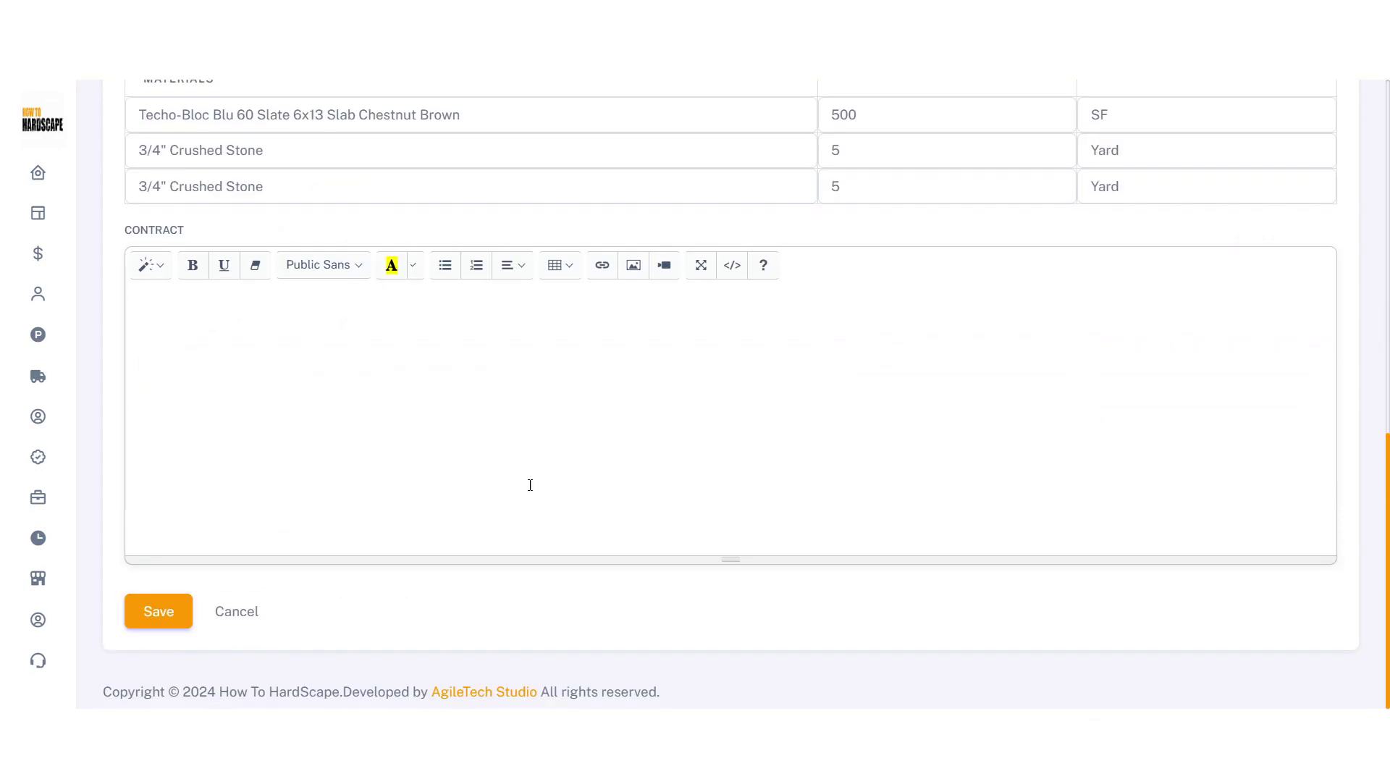
left_click(159, 611)
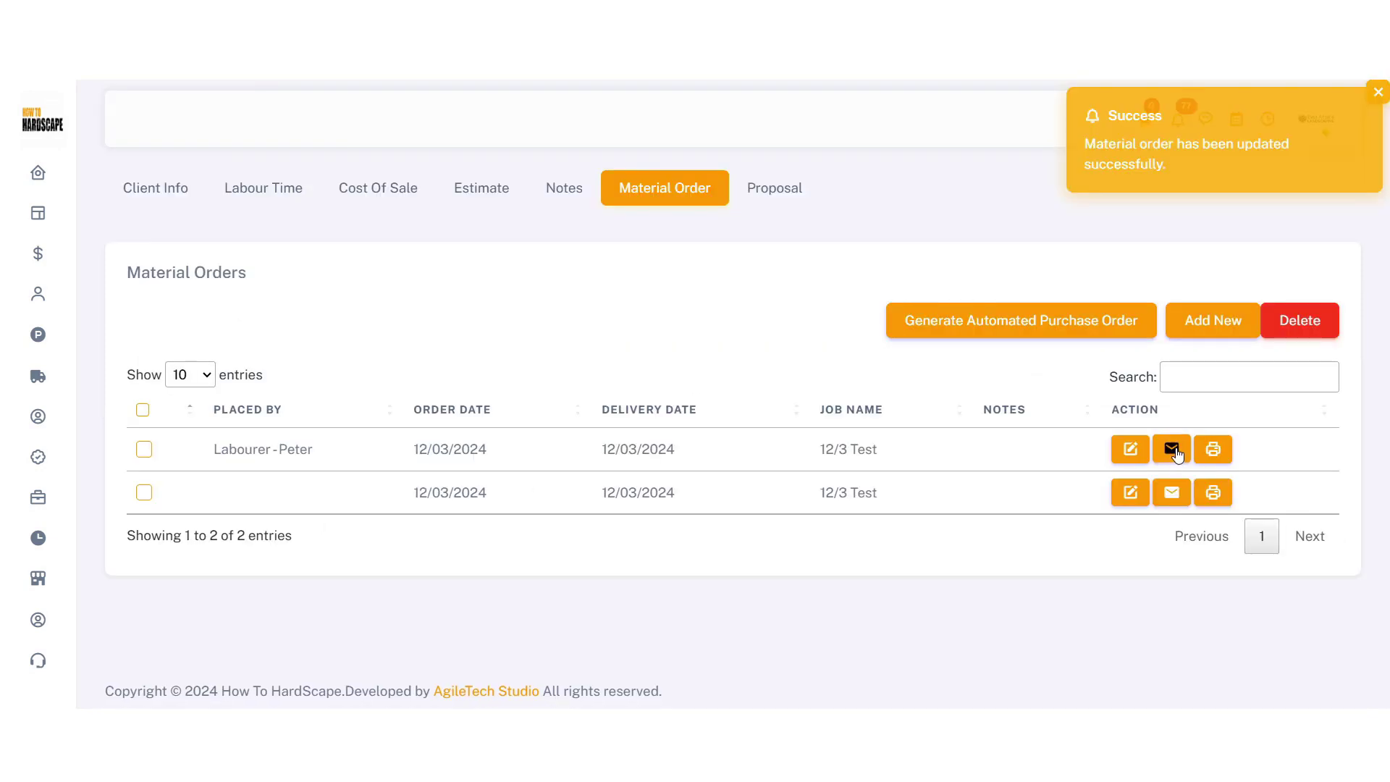
Email the first material order using an email template and a BCC recipient
left_click(1171, 449)
left_click(537, 224)
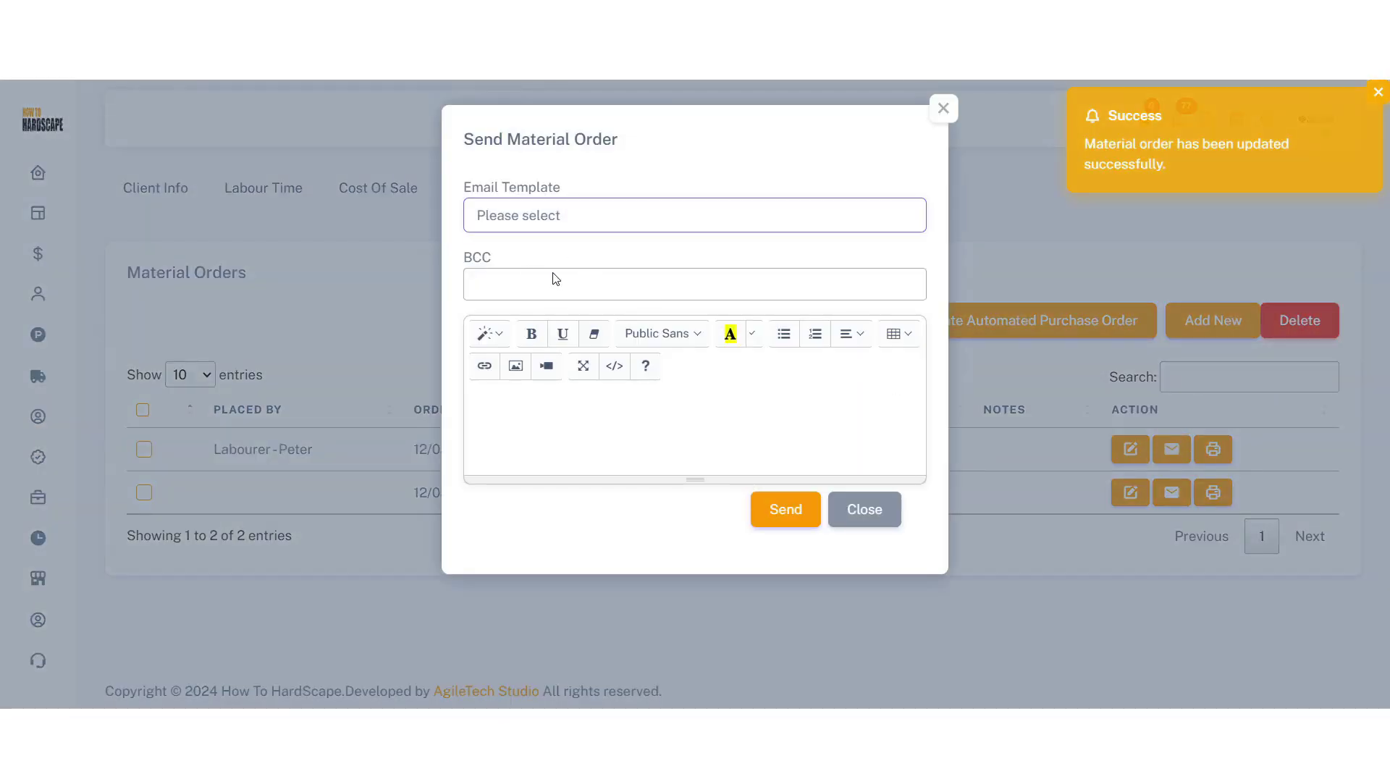
left_click(551, 474)
left_click(553, 286)
left_click(558, 314)
left_click(559, 402)
left_click(811, 521)
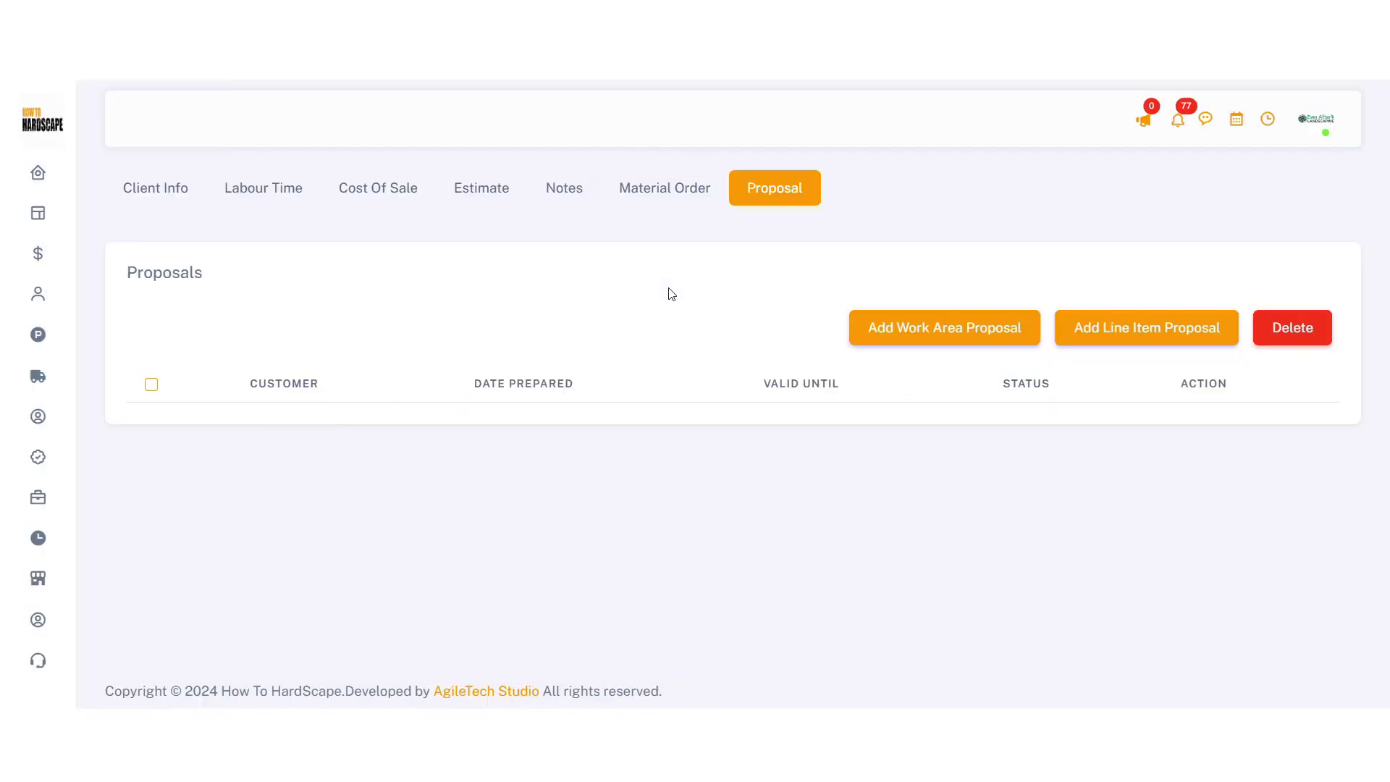
Add a work area proposal and enlarge the Patio scope-of-work text box to review the full Installing Pavers scope
left_click(954, 330)
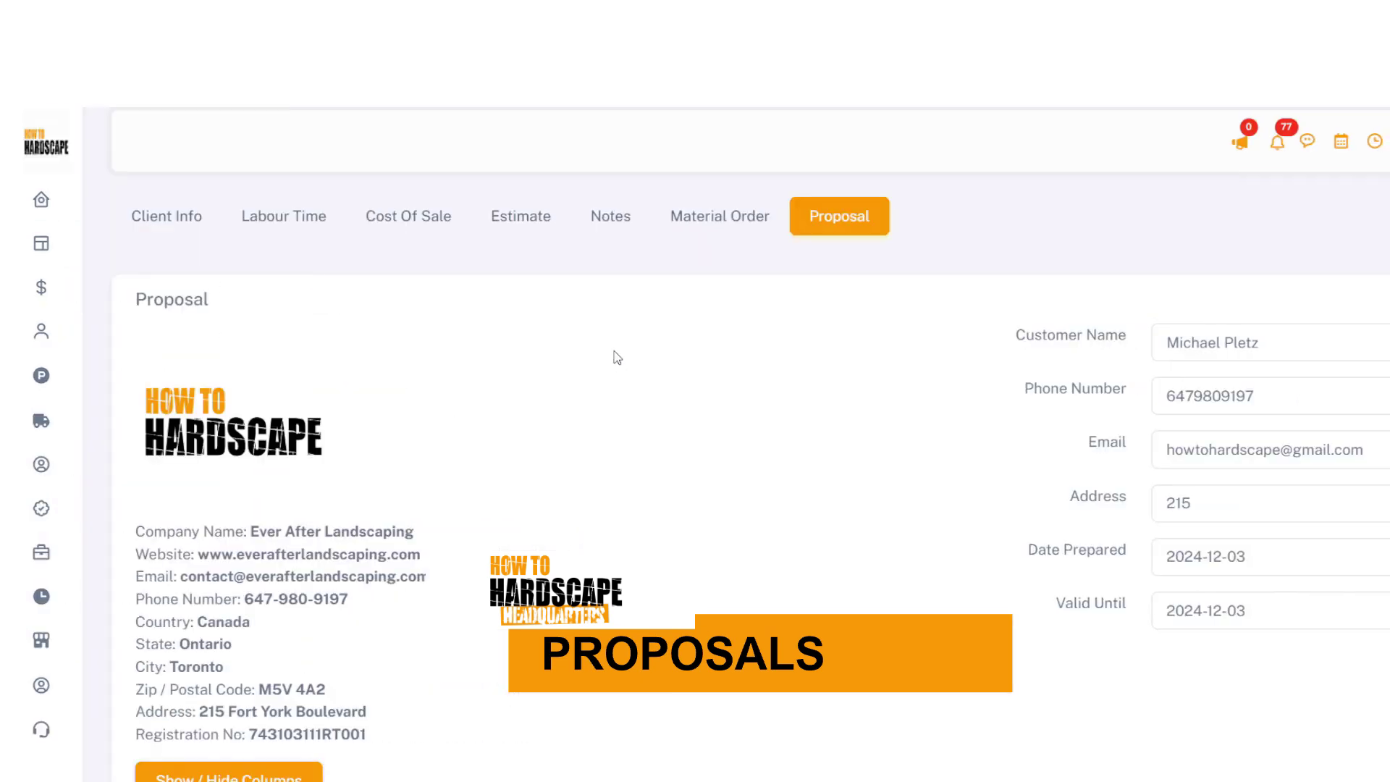
scroll(617, 358, "down", 3)
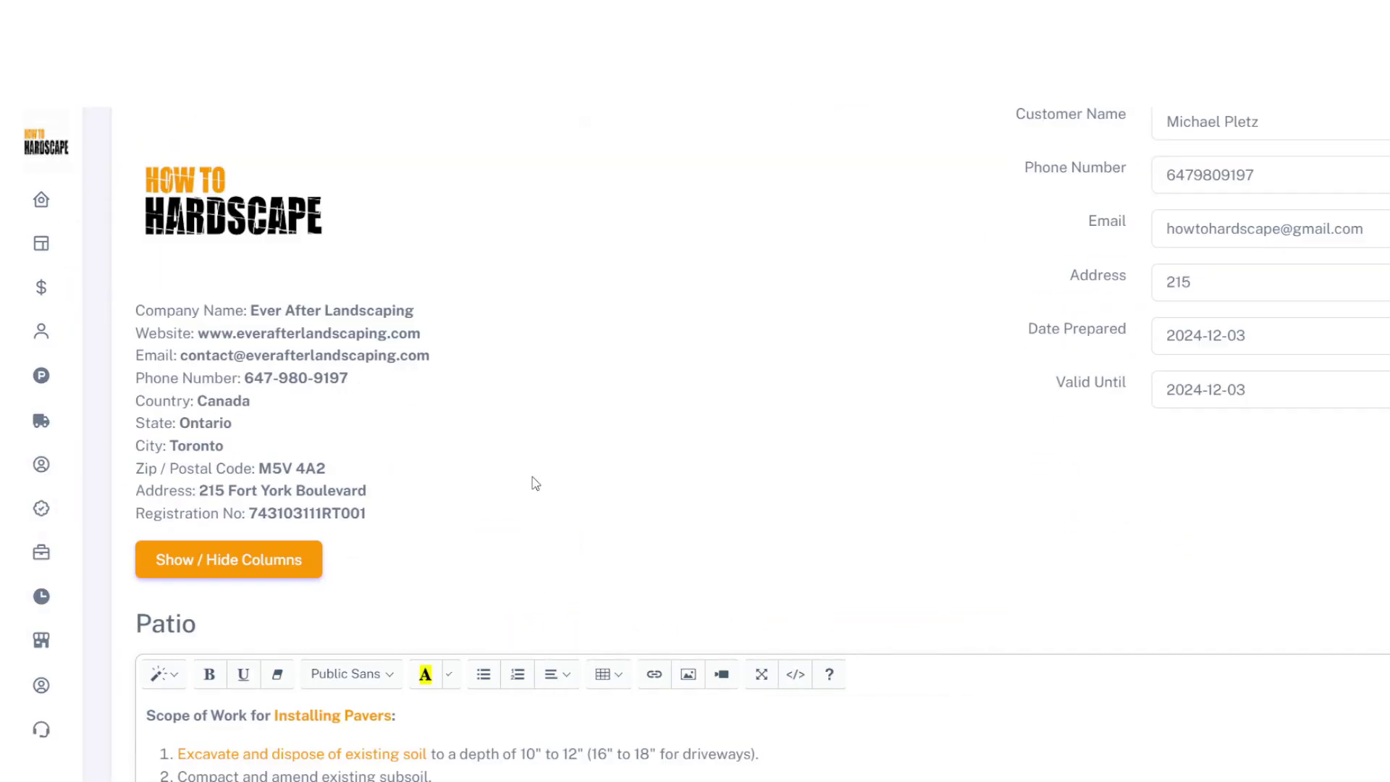
scroll(534, 483, "down", 7)
scroll(531, 474, "up", 1)
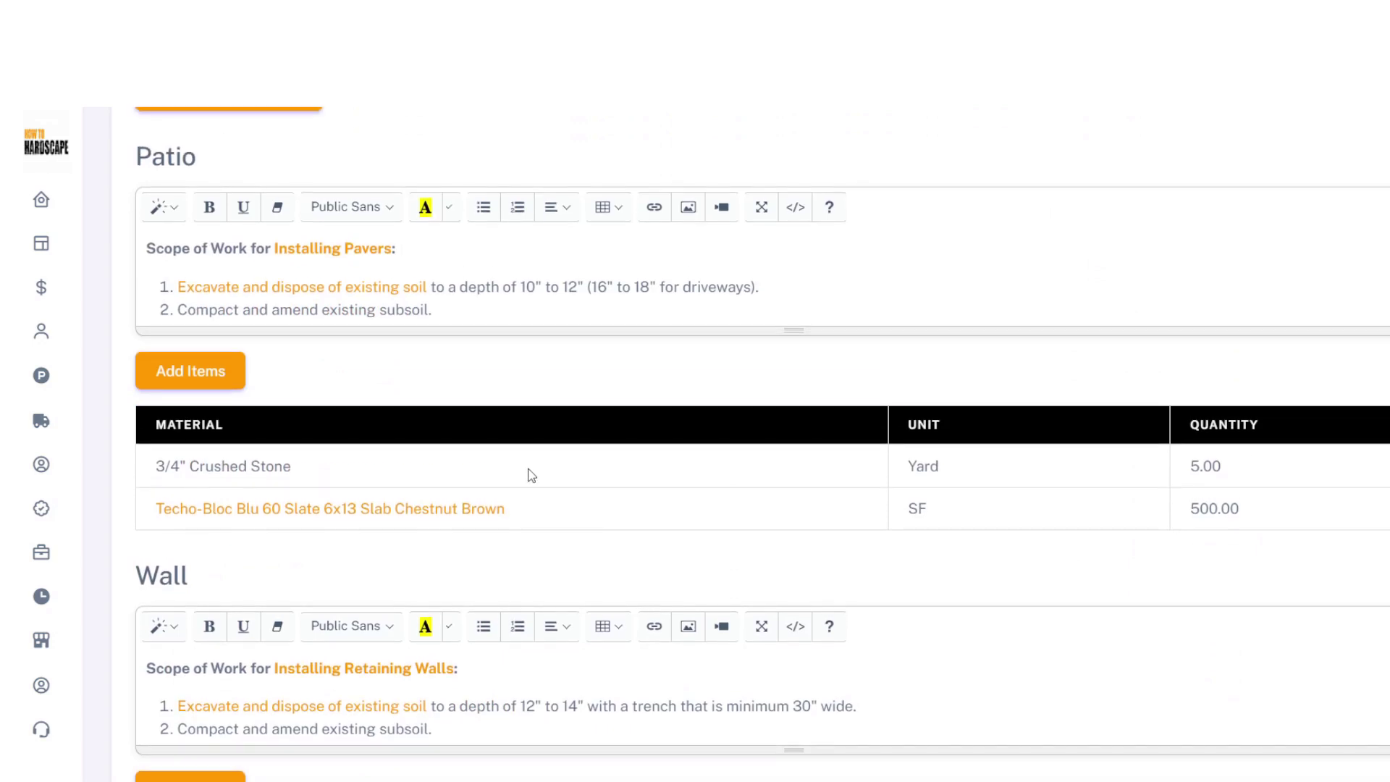
scroll(532, 475, "down", 1)
left_click_drag(791, 304, 795, 467)
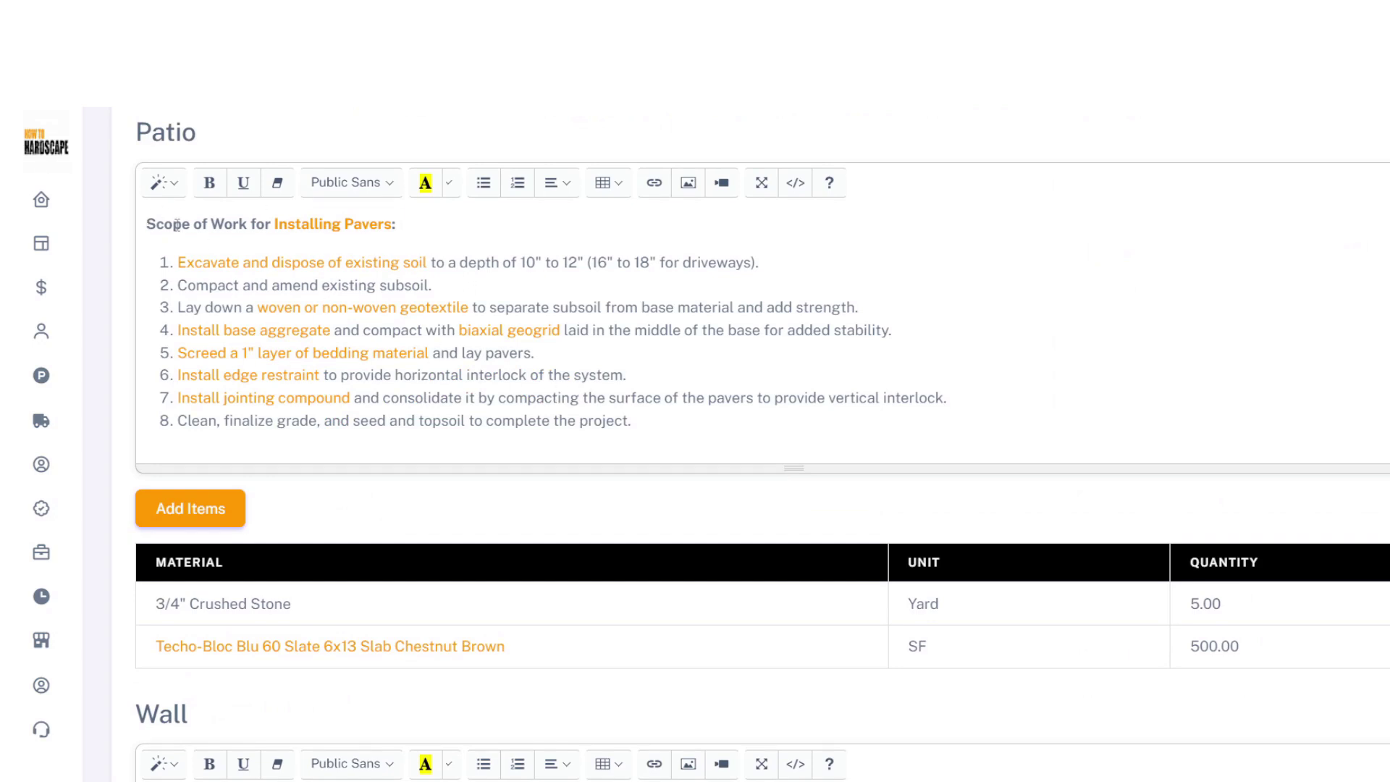
left_click_drag(150, 228, 403, 223)
left_click(412, 223)
Remove 3/4" Crushed Stone from the materials shown for the Patio in the proposal
scroll(681, 428, "down", 1)
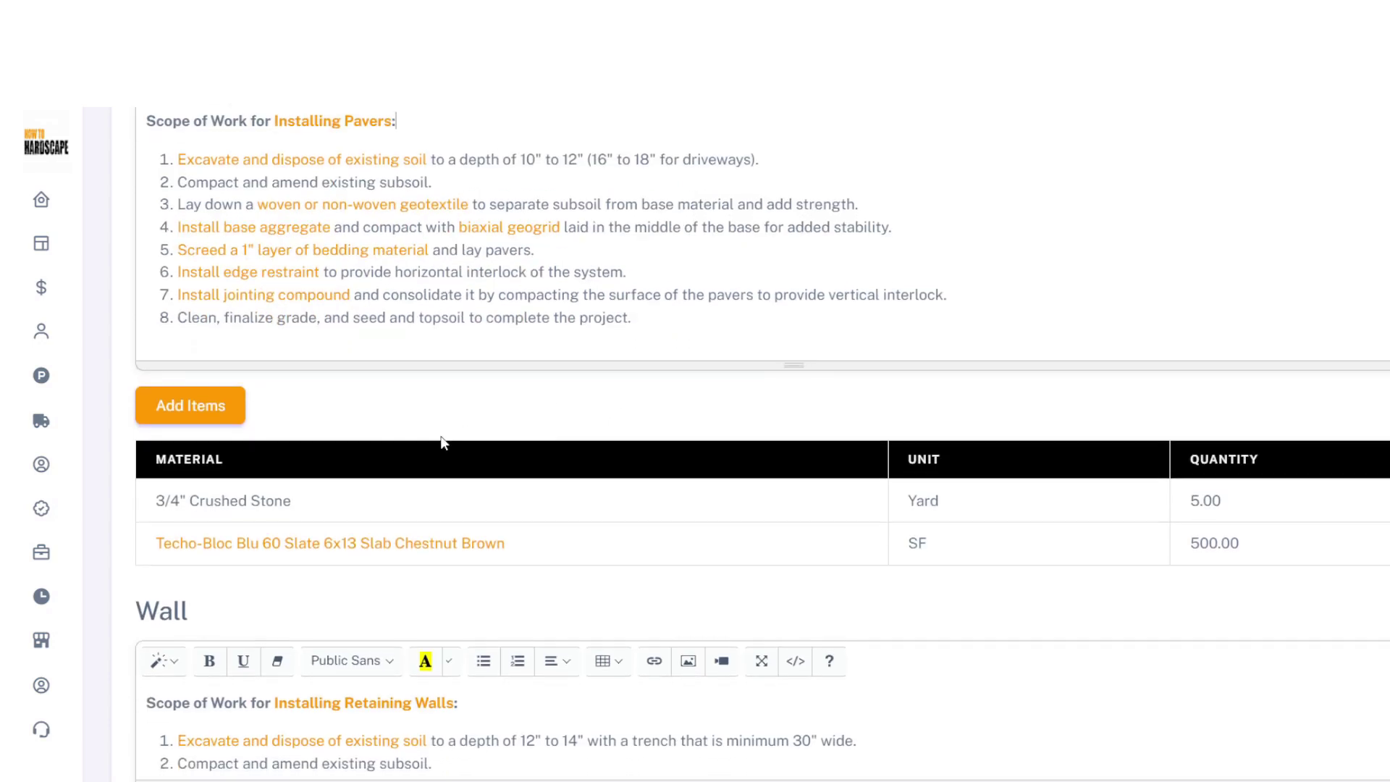
scroll(441, 444, "down", 2)
left_click(217, 261)
left_click(417, 238)
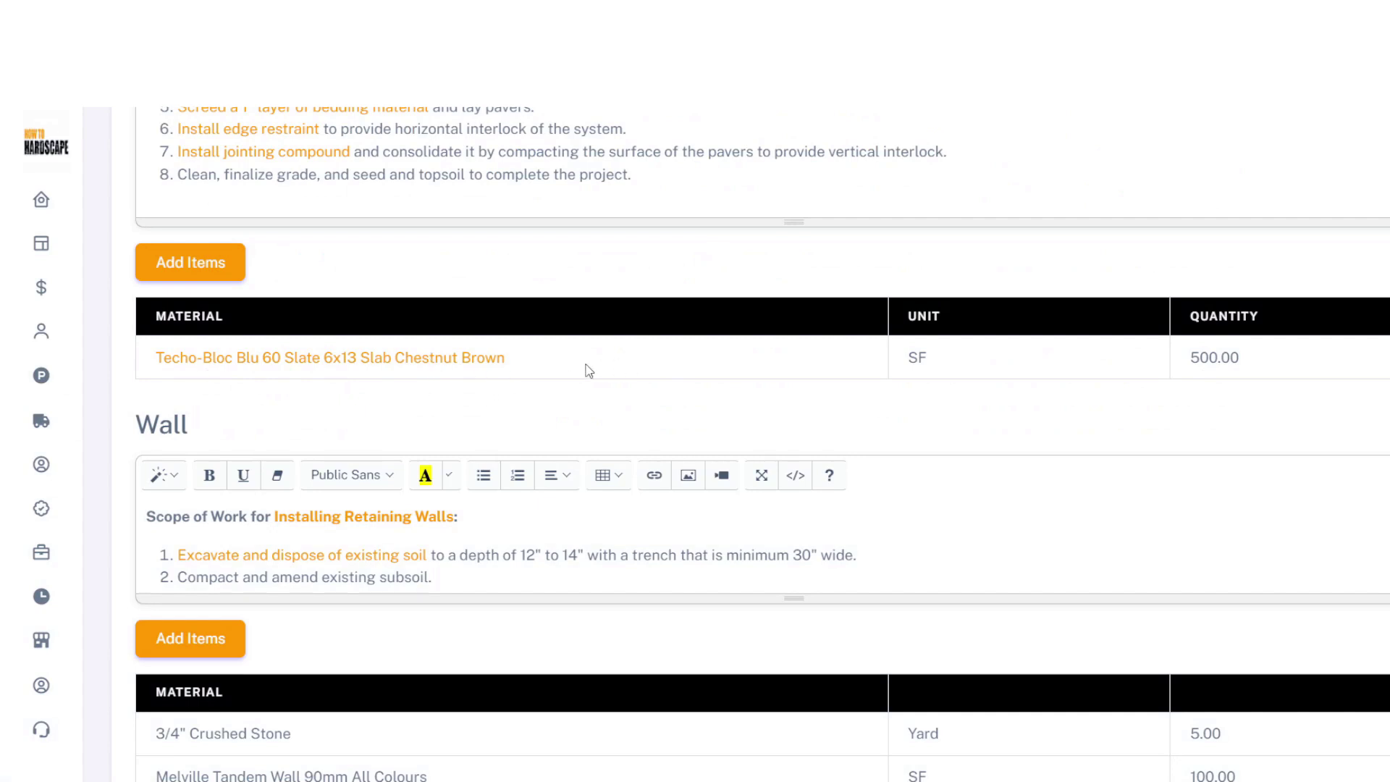
Enlarge the Wall scope-of-work text box to show the full Installing Retaining Walls scope
scroll(867, 318, "down", 7)
scroll(867, 318, "up", 1)
left_click_drag(794, 352, 794, 435)
scroll(800, 336, "down", 1)
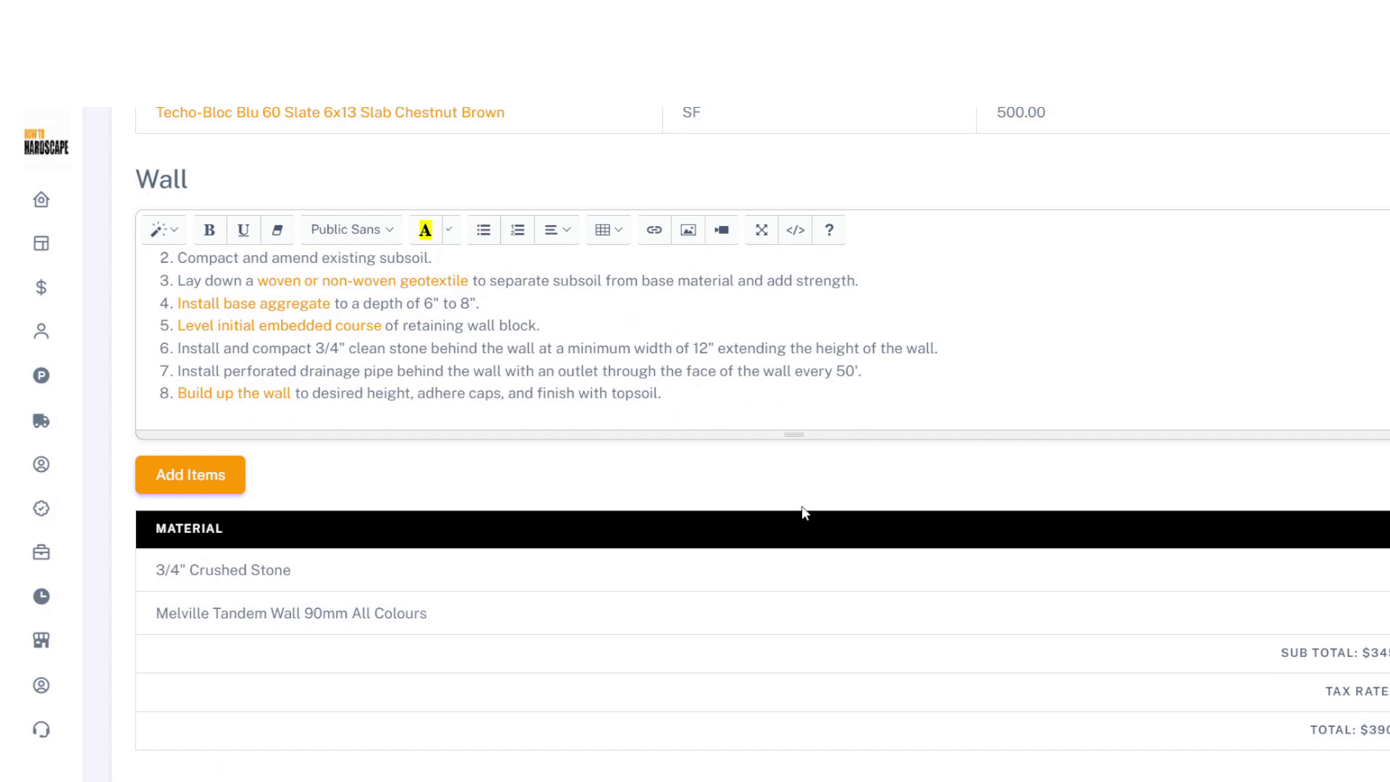
Remove 3/4" Crushed Stone from the materials shown for the Wall in the proposal
scroll(796, 500, "down", 3)
scroll(761, 449, "down", 2)
scroll(435, 326, "up", 1)
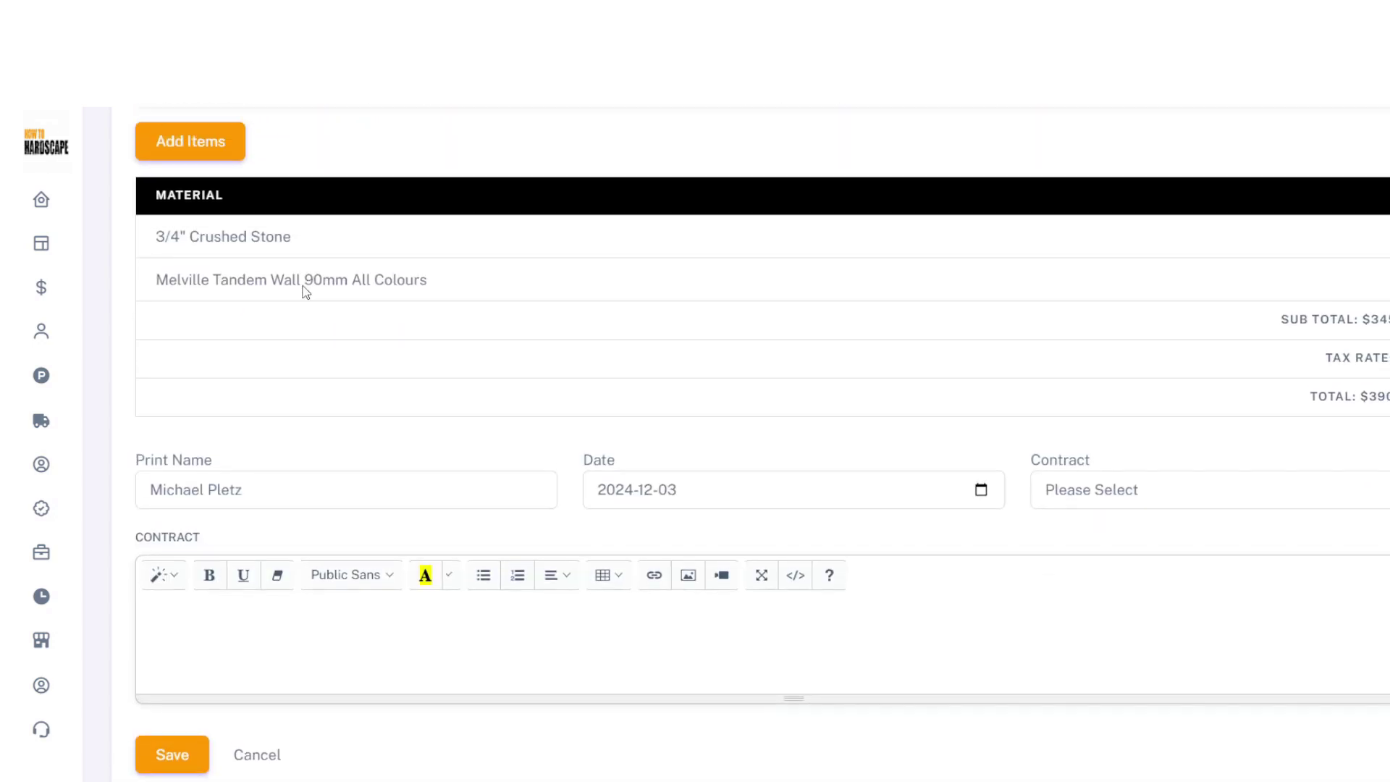
left_click(206, 184)
left_click(411, 246)
left_click(996, 381)
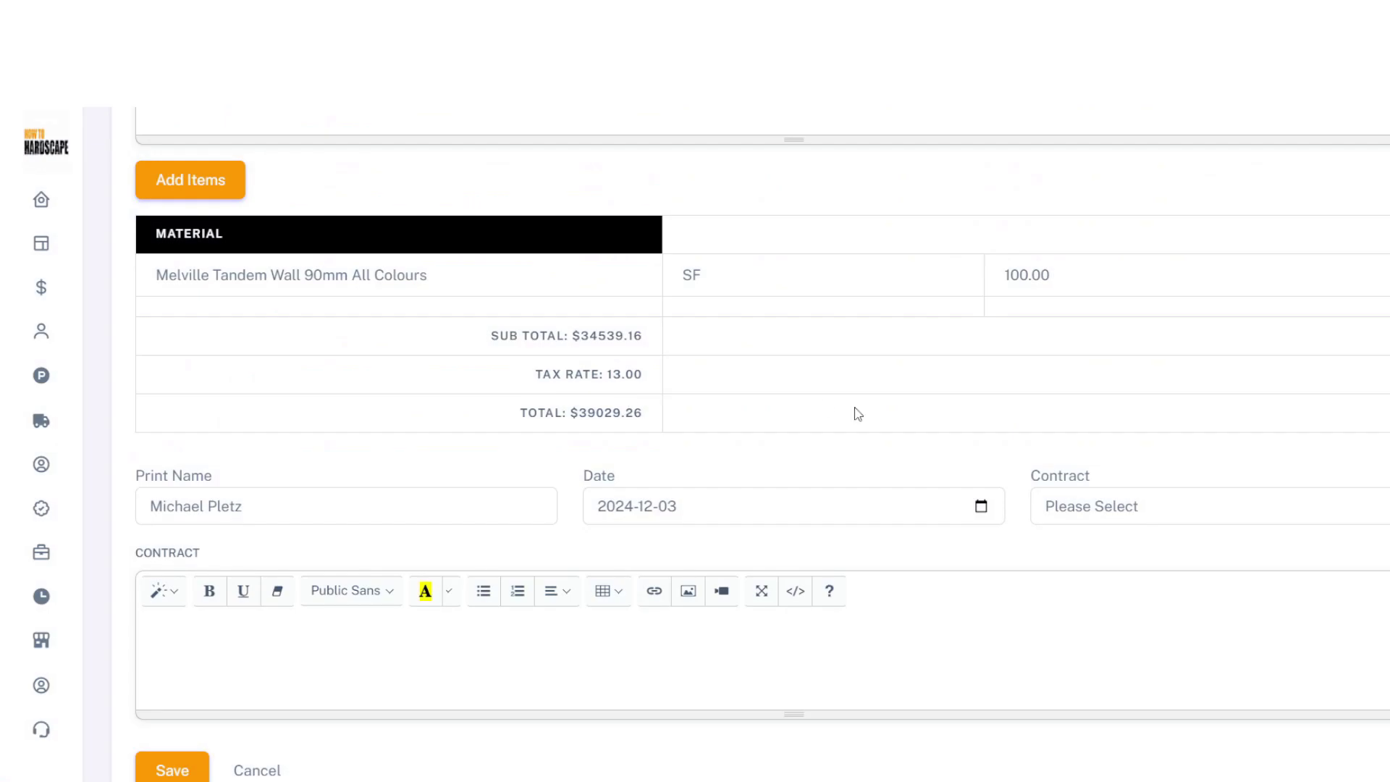
Apply the Proposal Contract to the proposal, review its terms, and save the proposal
scroll(854, 410, "down", 2)
left_click(314, 410)
left_click(749, 412)
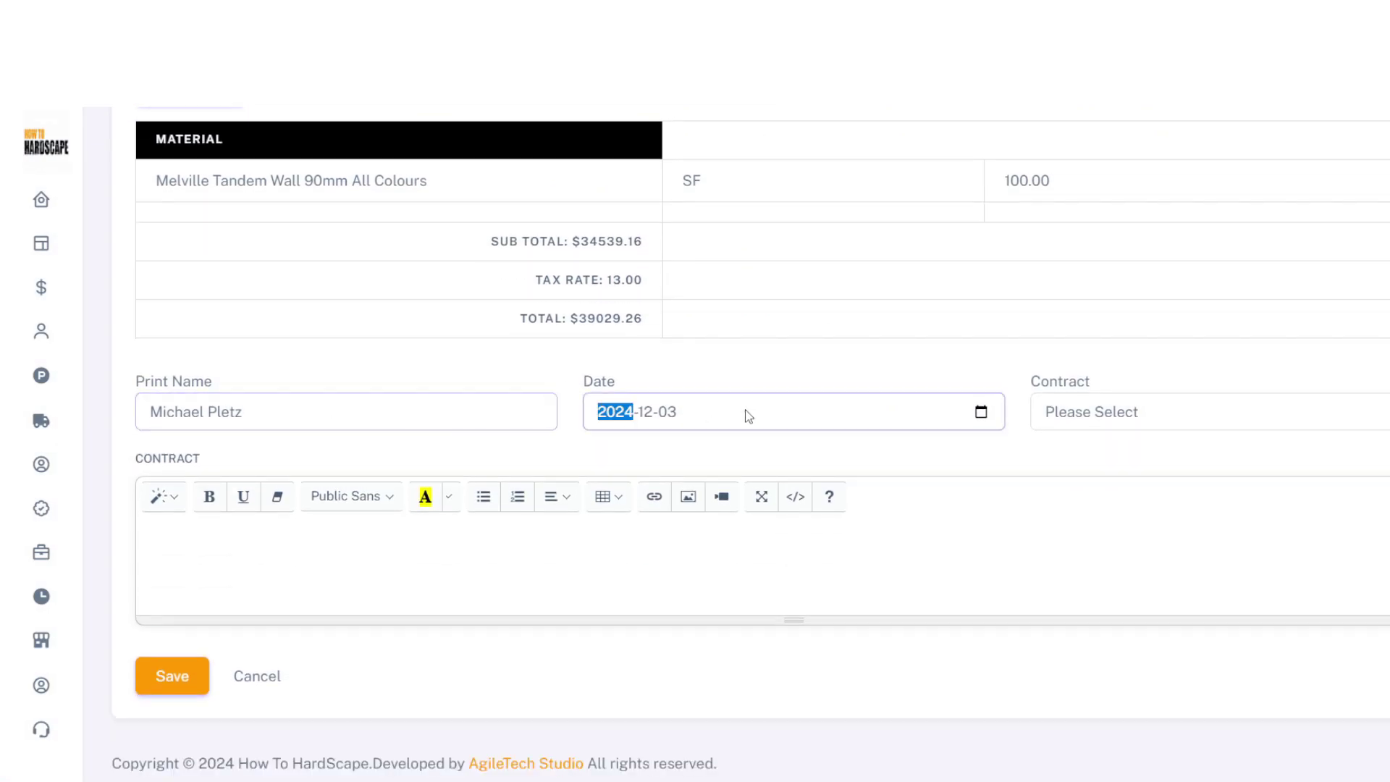
left_click(1136, 407)
left_click(1133, 501)
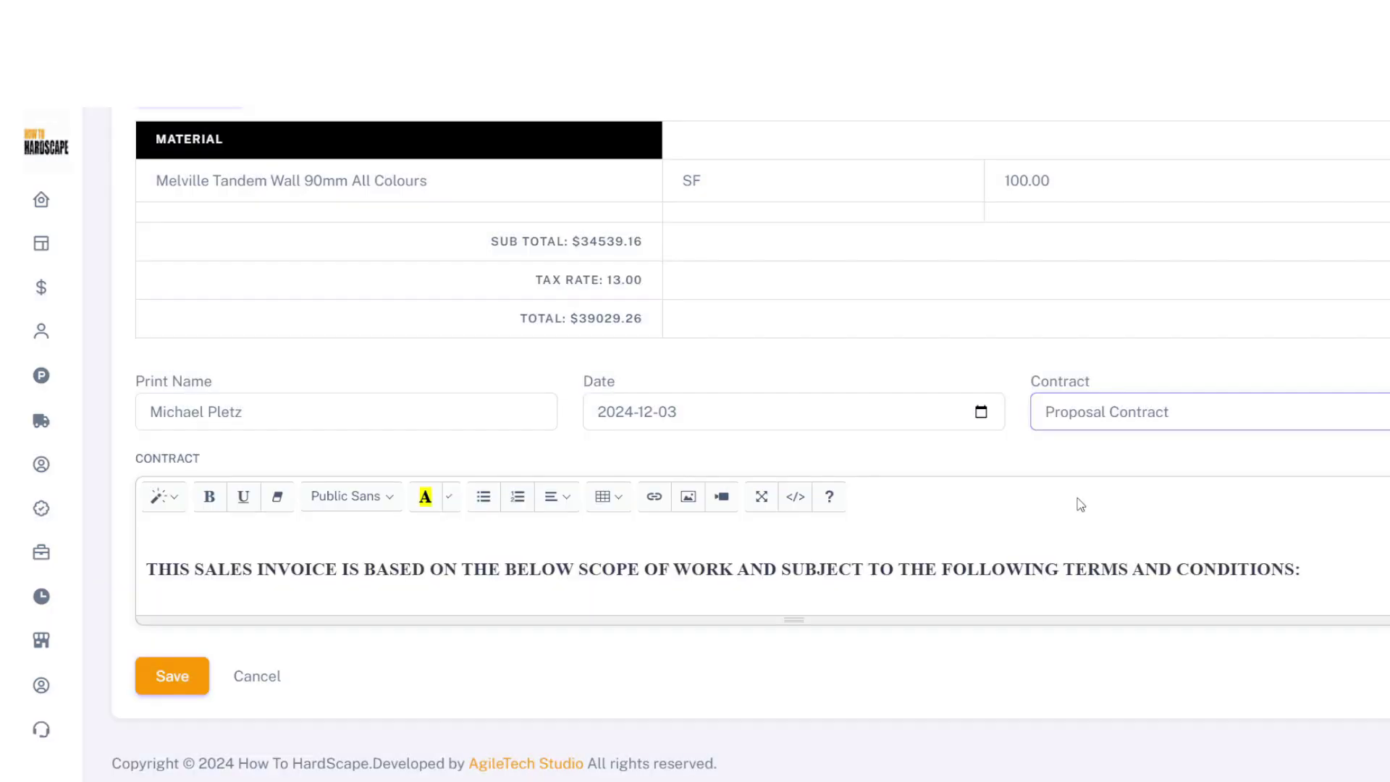
left_click_drag(794, 620, 794, 720)
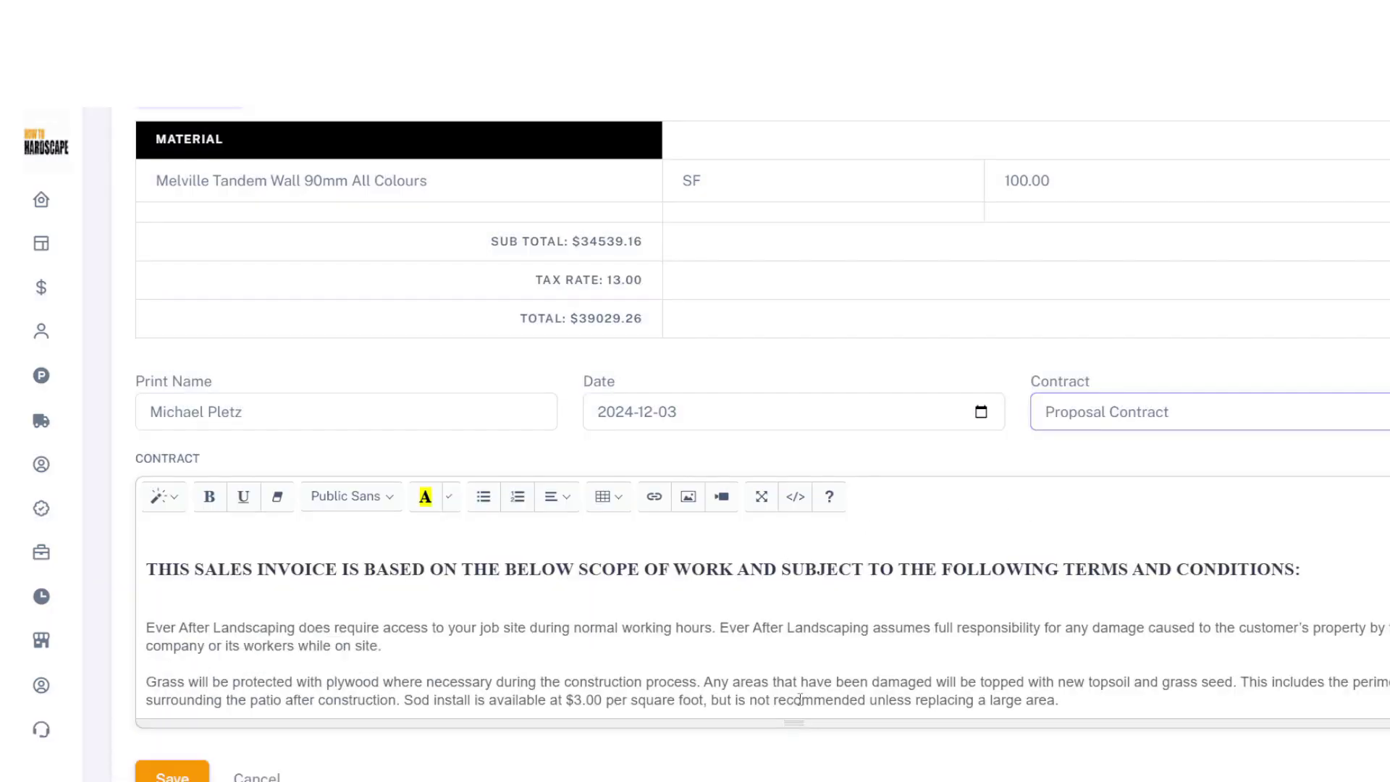
scroll(782, 422, "down", 2)
scroll(588, 542, "down", 2)
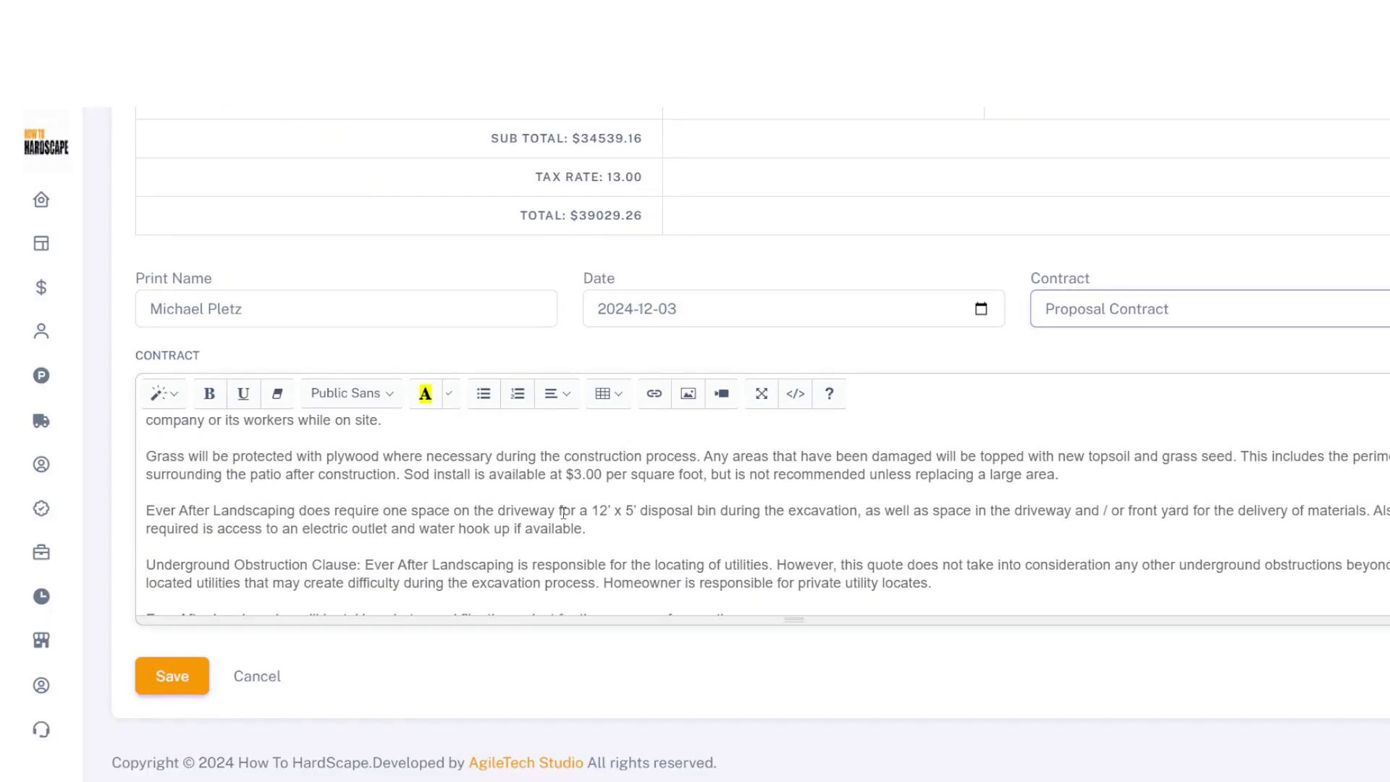
left_click(172, 675)
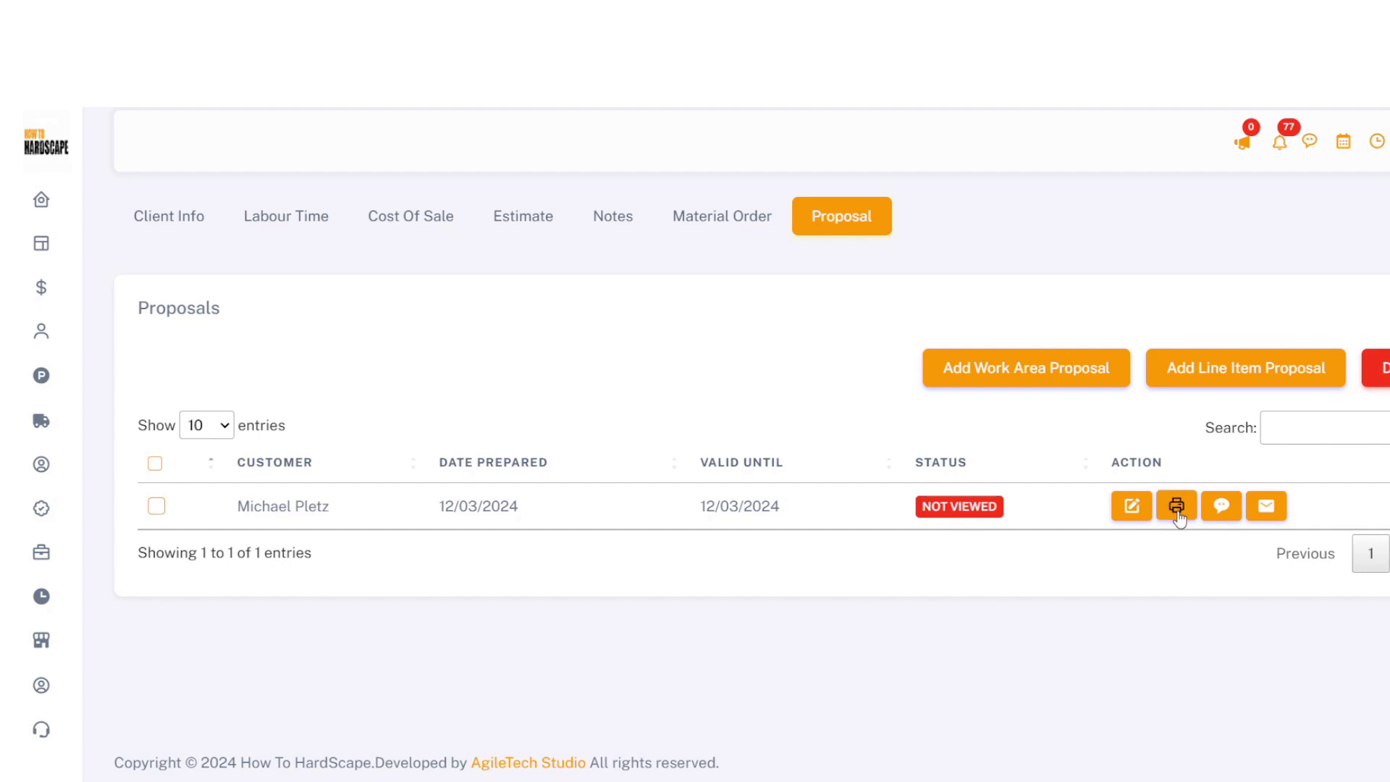
Prepare an email for the saved proposal with the Sending Proposal template and BCC the company's contact address
left_click(1267, 508)
left_click(681, 250)
left_click(636, 299)
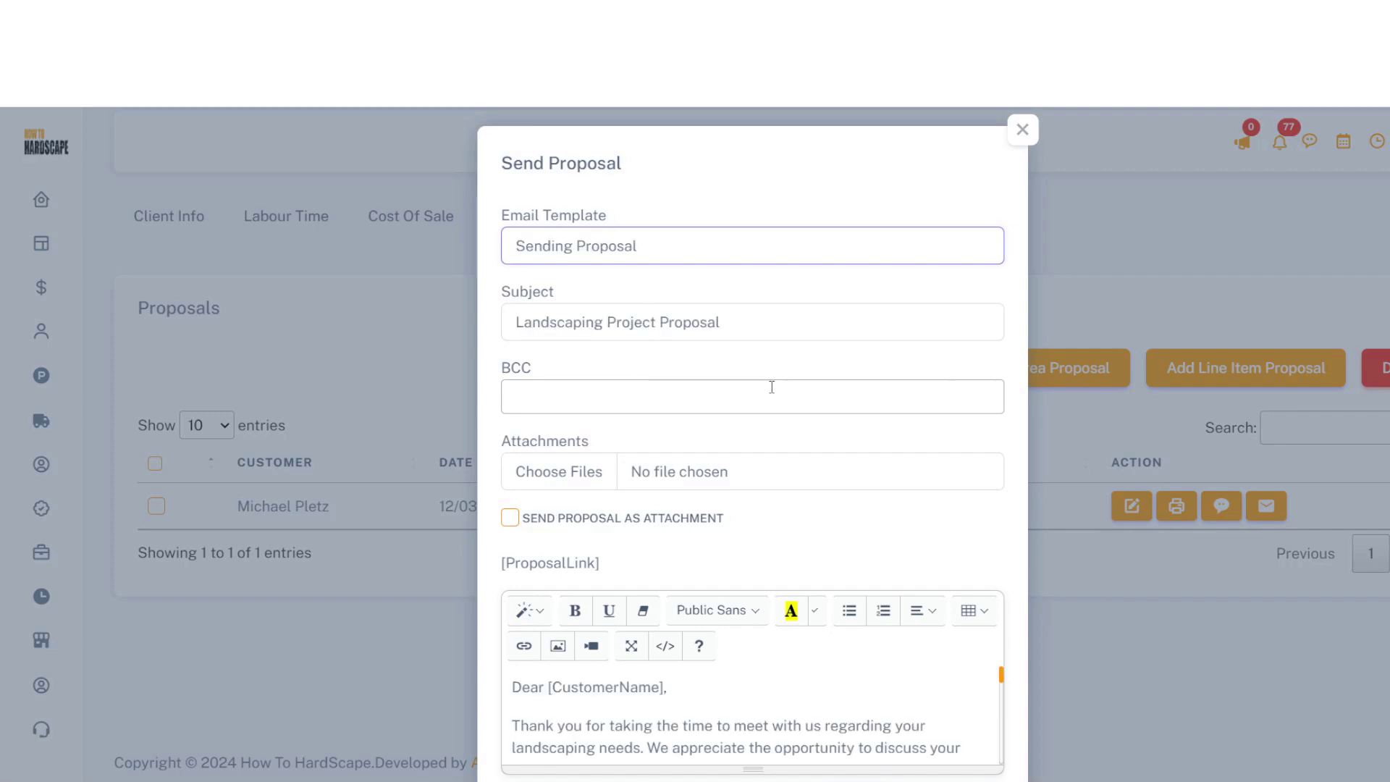
left_click(647, 395)
left_click(762, 427)
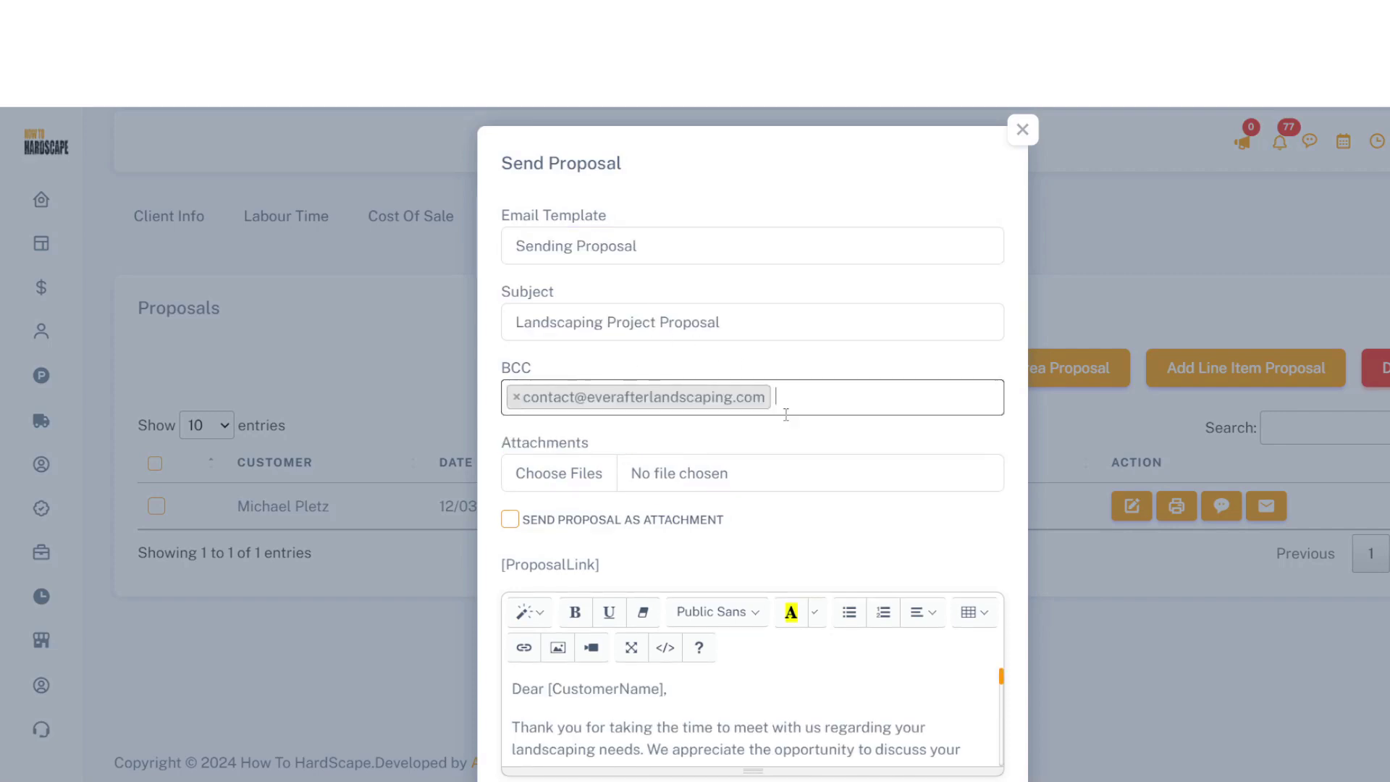
Review the proposal link placeholder and the message body, and send the proposal email
scroll(786, 415, "down", 1)
scroll(764, 467, "down", 1)
scroll(764, 466, "down", 2)
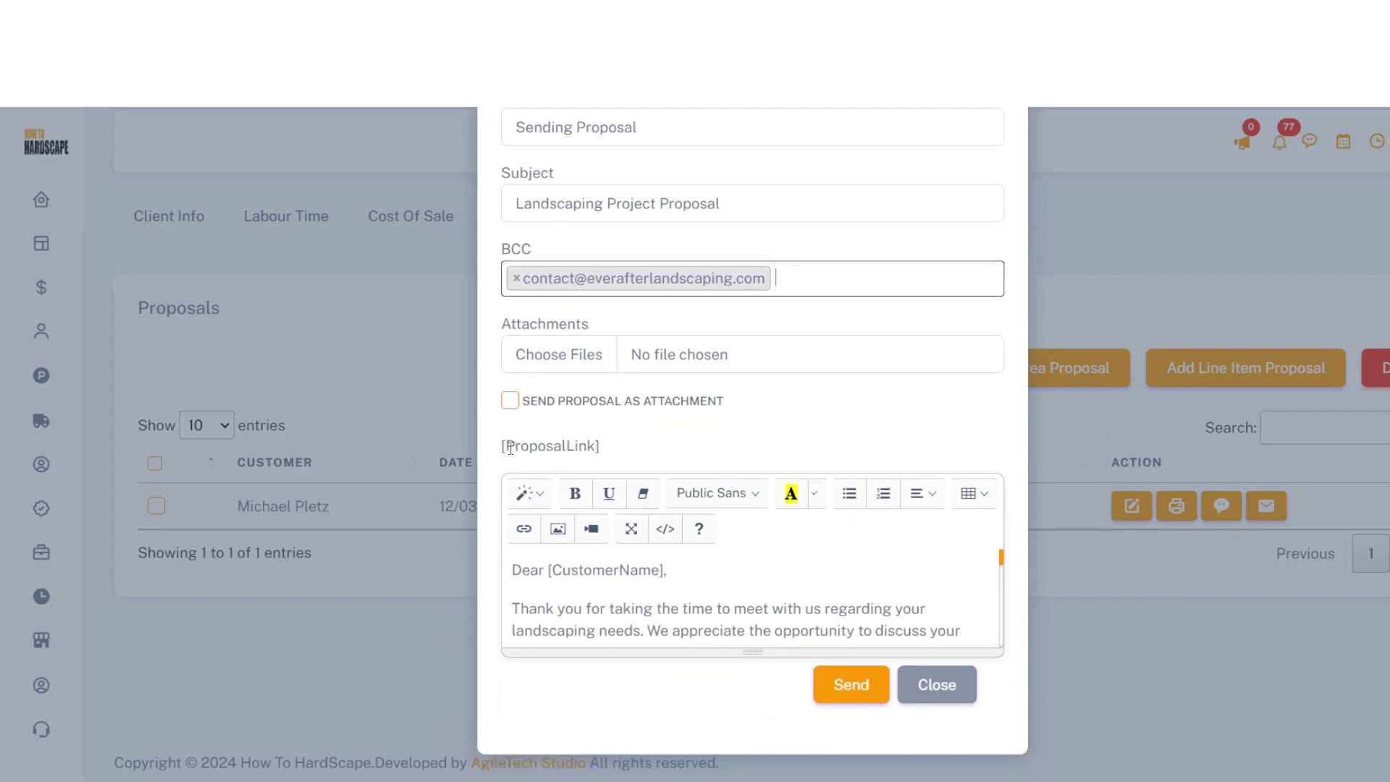
left_click_drag(511, 448, 608, 456)
left_click(622, 583)
scroll(811, 617, "down", 1)
scroll(812, 616, "down", 8)
scroll(813, 611, "up", 2)
left_click(837, 685)
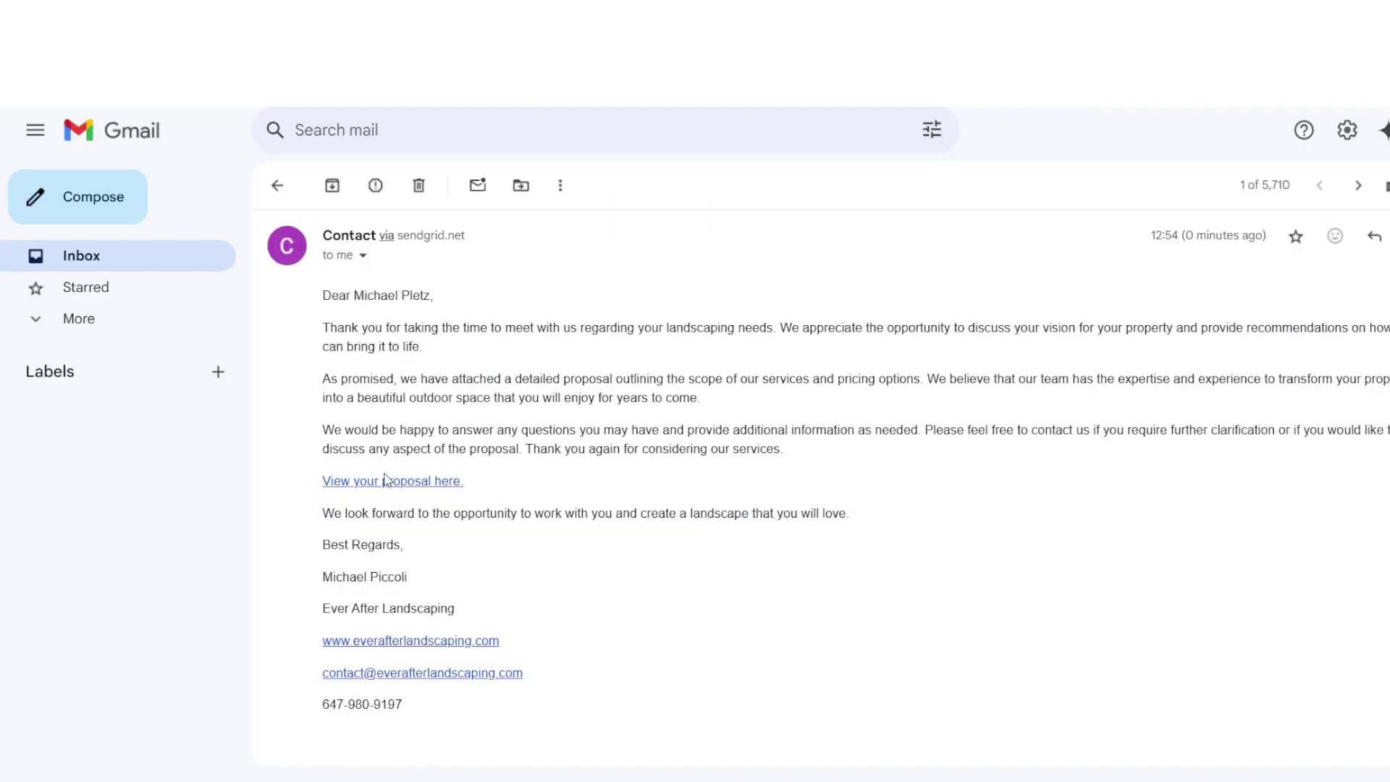
Open the proposal linked in the received email and review its scope of work, materials, totals and terms
left_click(414, 482)
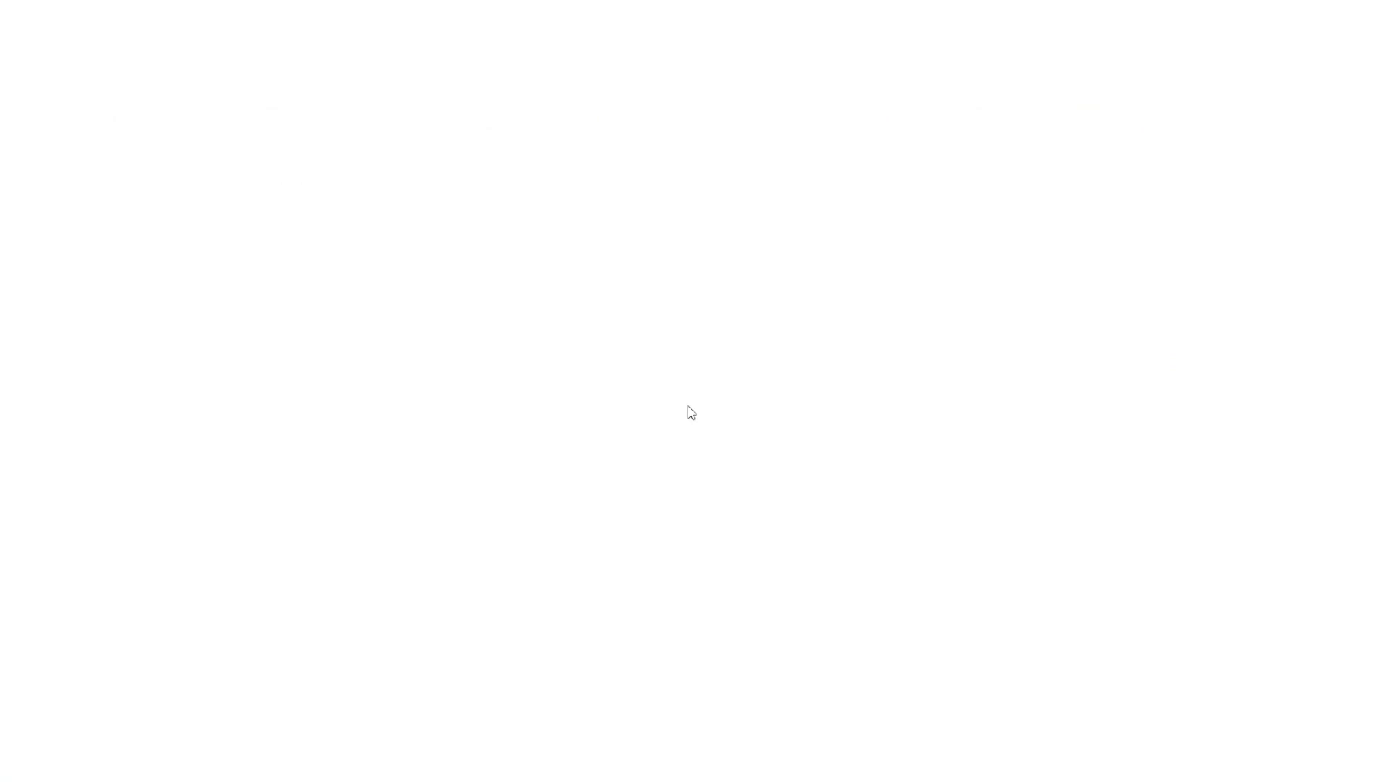
scroll(688, 406, "down", 2)
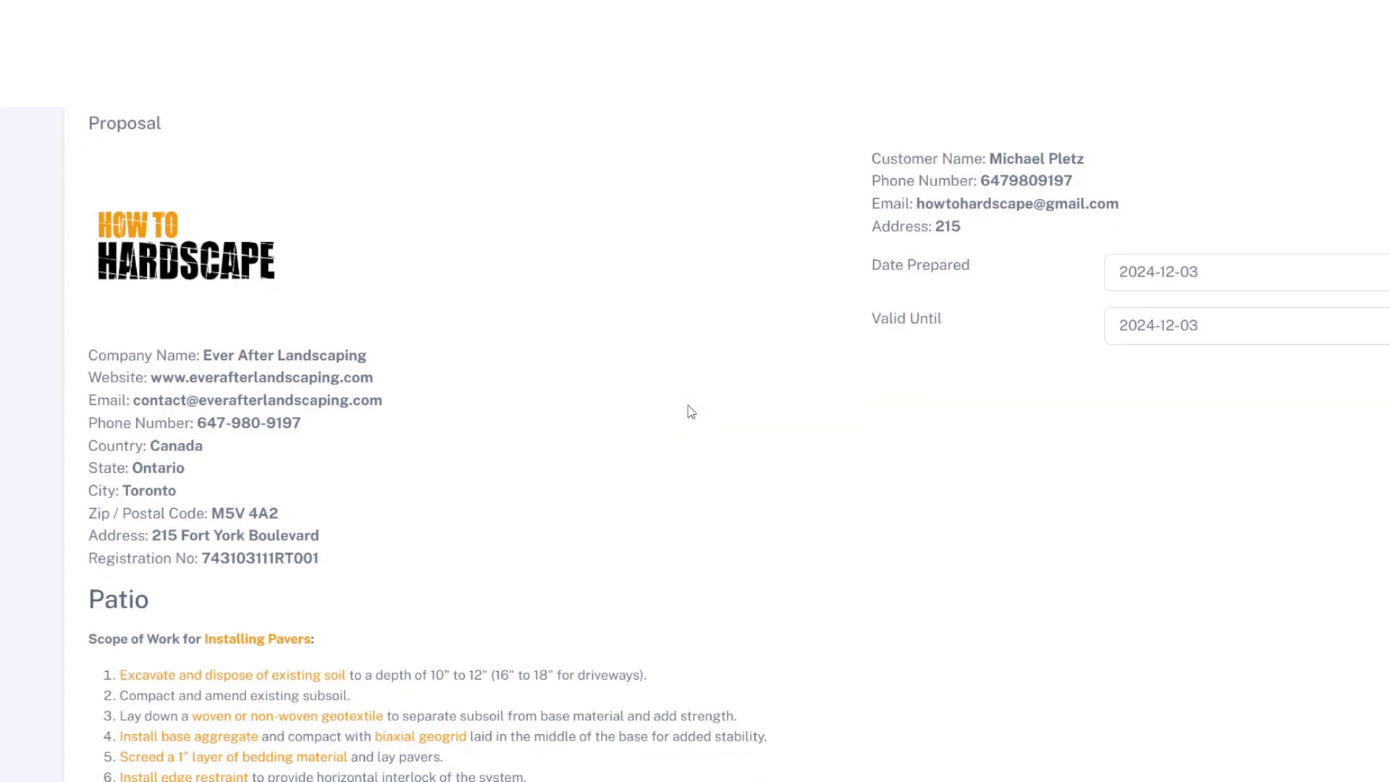
scroll(692, 412, "down", 2)
scroll(692, 412, "up", 1)
scroll(691, 412, "down", 2)
scroll(692, 411, "down", 5)
scroll(687, 412, "down", 5)
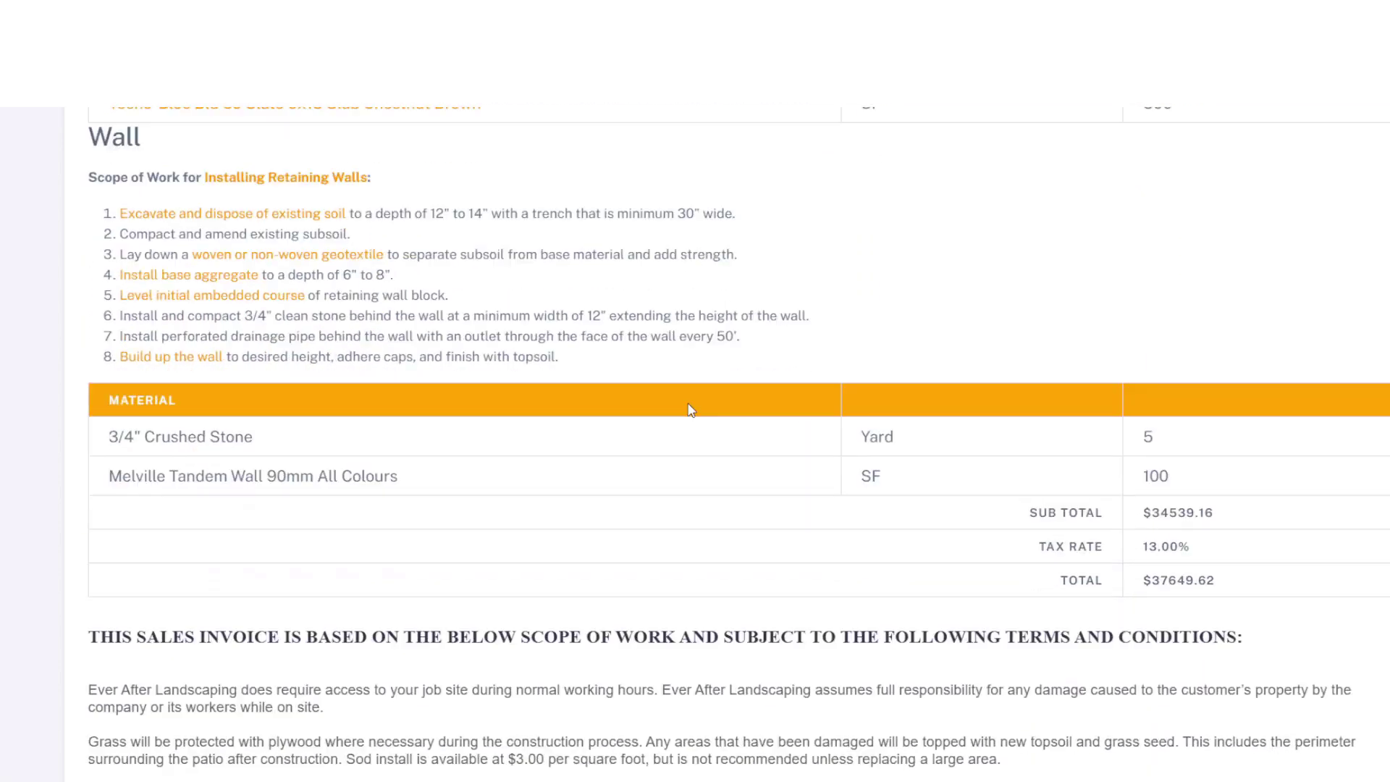
scroll(688, 410, "down", 1)
scroll(688, 410, "down", 5)
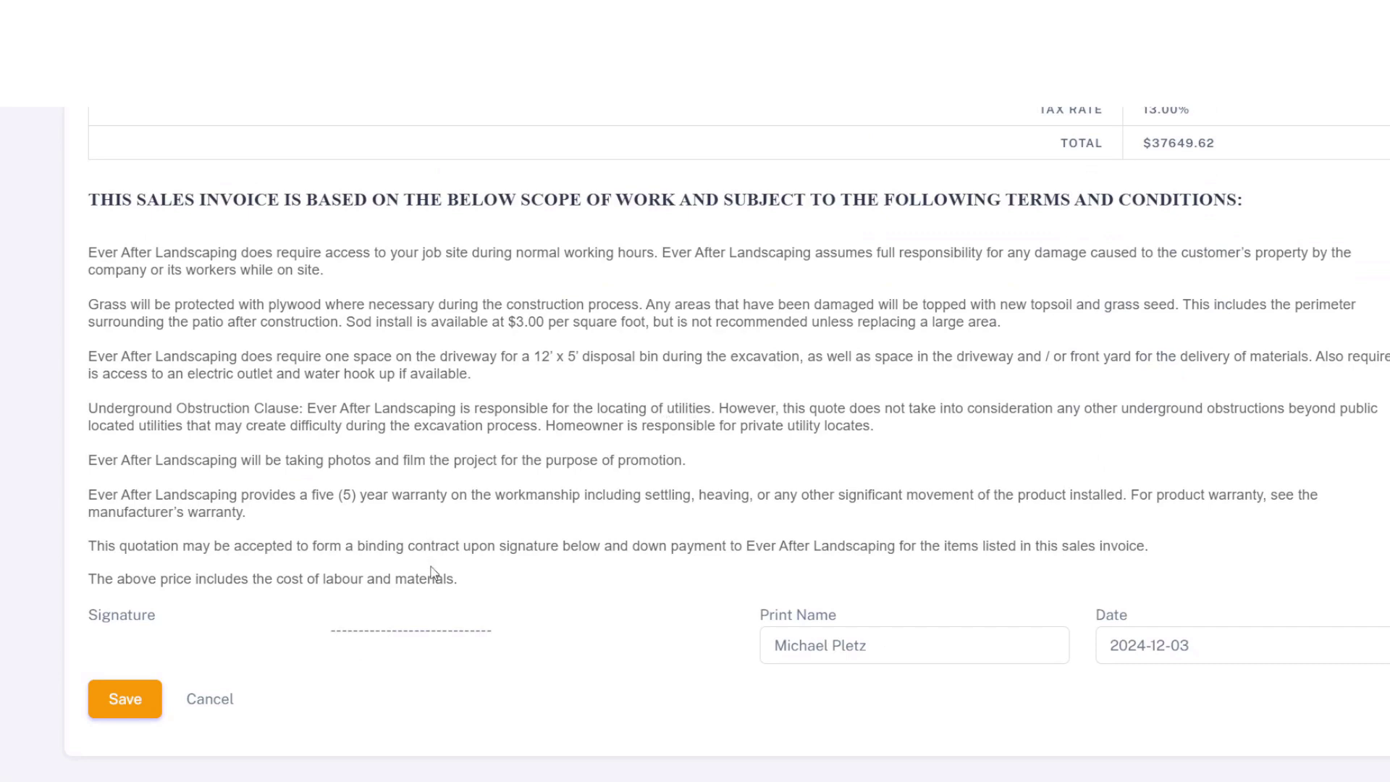
Add a handwritten signature to the customer's proposal and accept it
left_click(394, 627)
mouse_move(607, 245)
left_mouse_down()
mouse_move(534, 289)
mouse_move(764, 243)
left_mouse_up()
left_click_drag(706, 277, 934, 218)
left_click(872, 361)
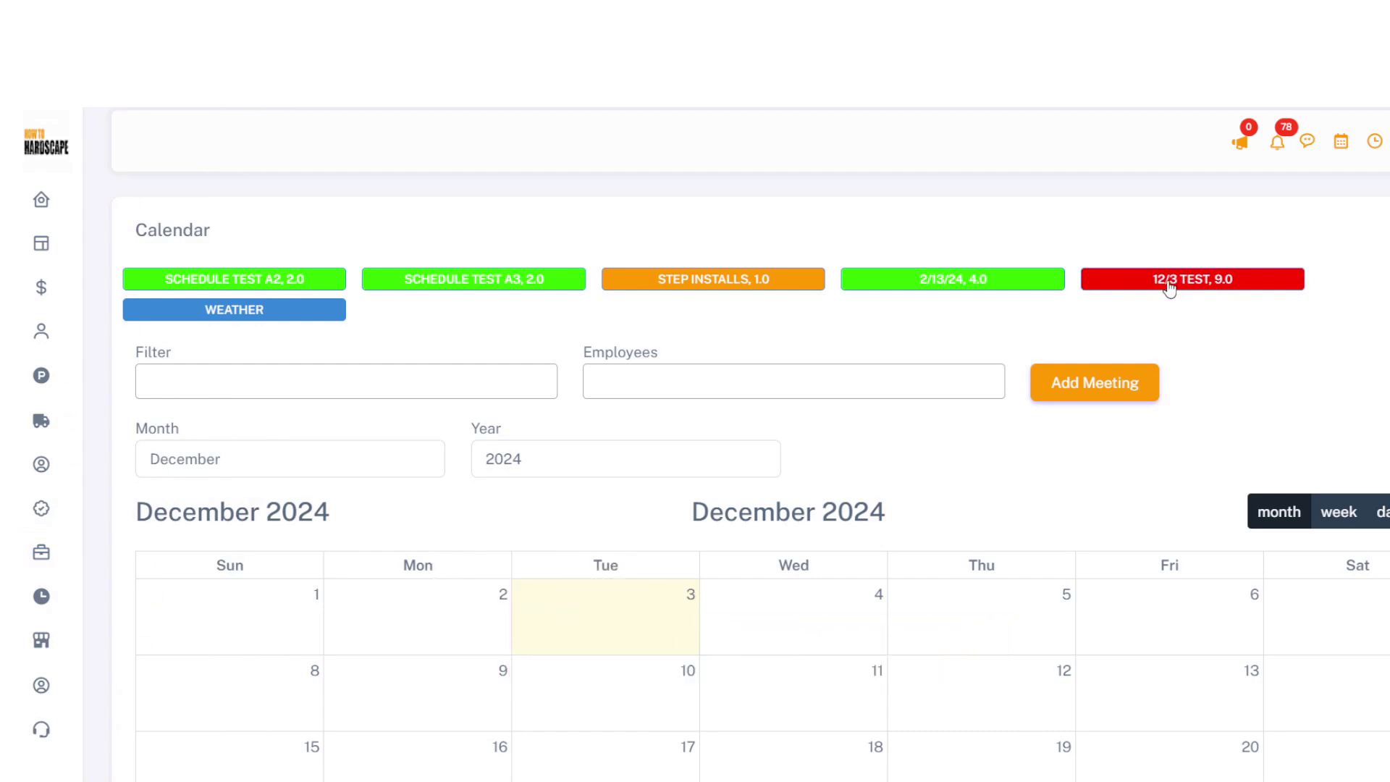
Schedule the 12/3 Test project on the calendar from 2024-12-04 to 2024-12-12, leaving the start and end times empty
scroll(1260, 341, "down", 2)
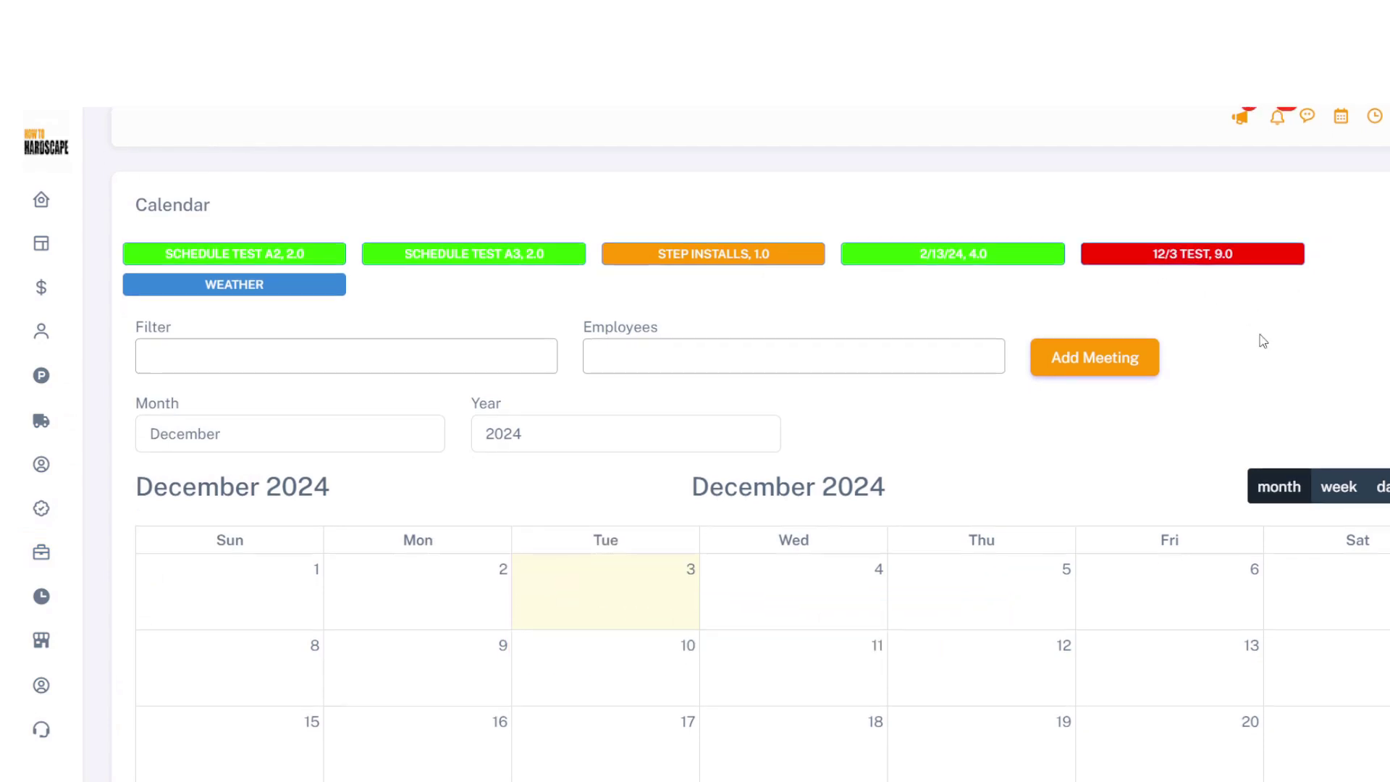
scroll(1263, 341, "down", 1)
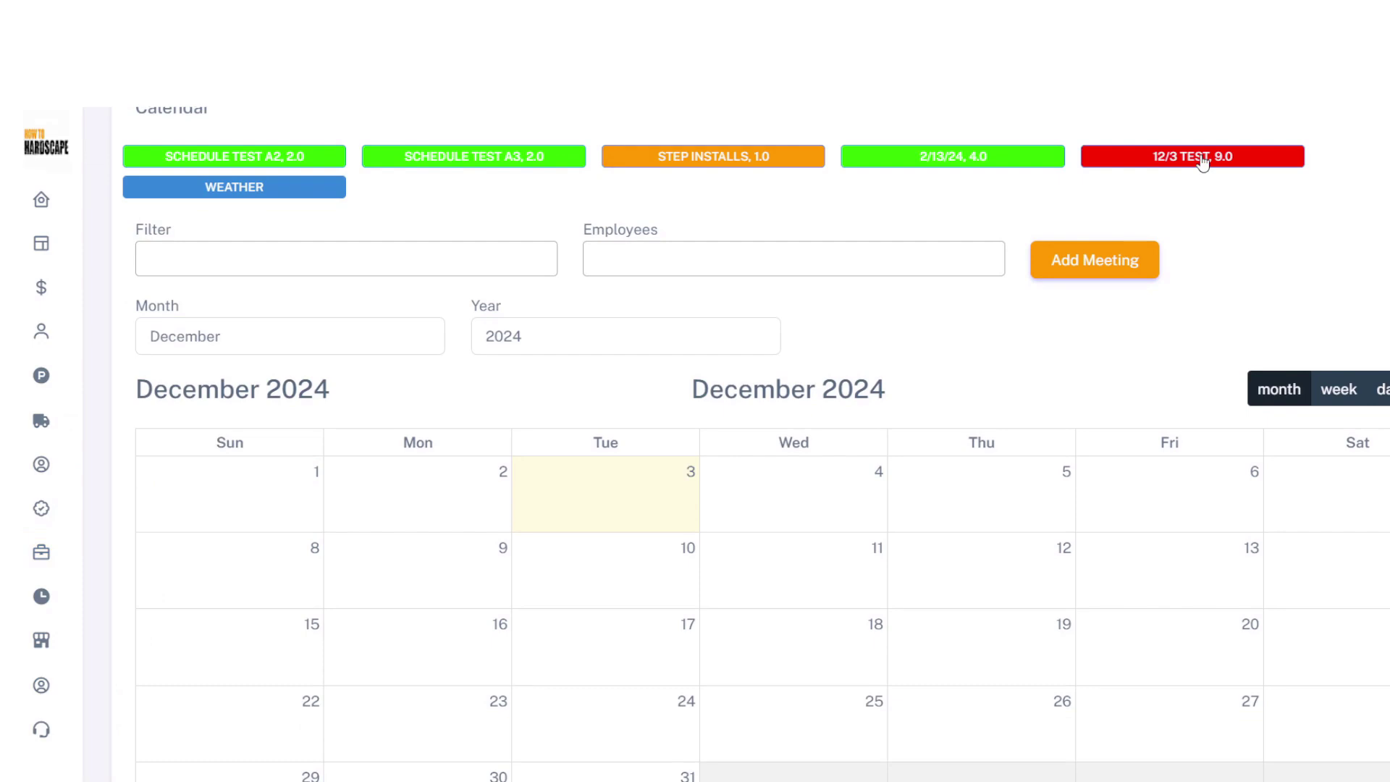
left_click_drag(1202, 161, 840, 499)
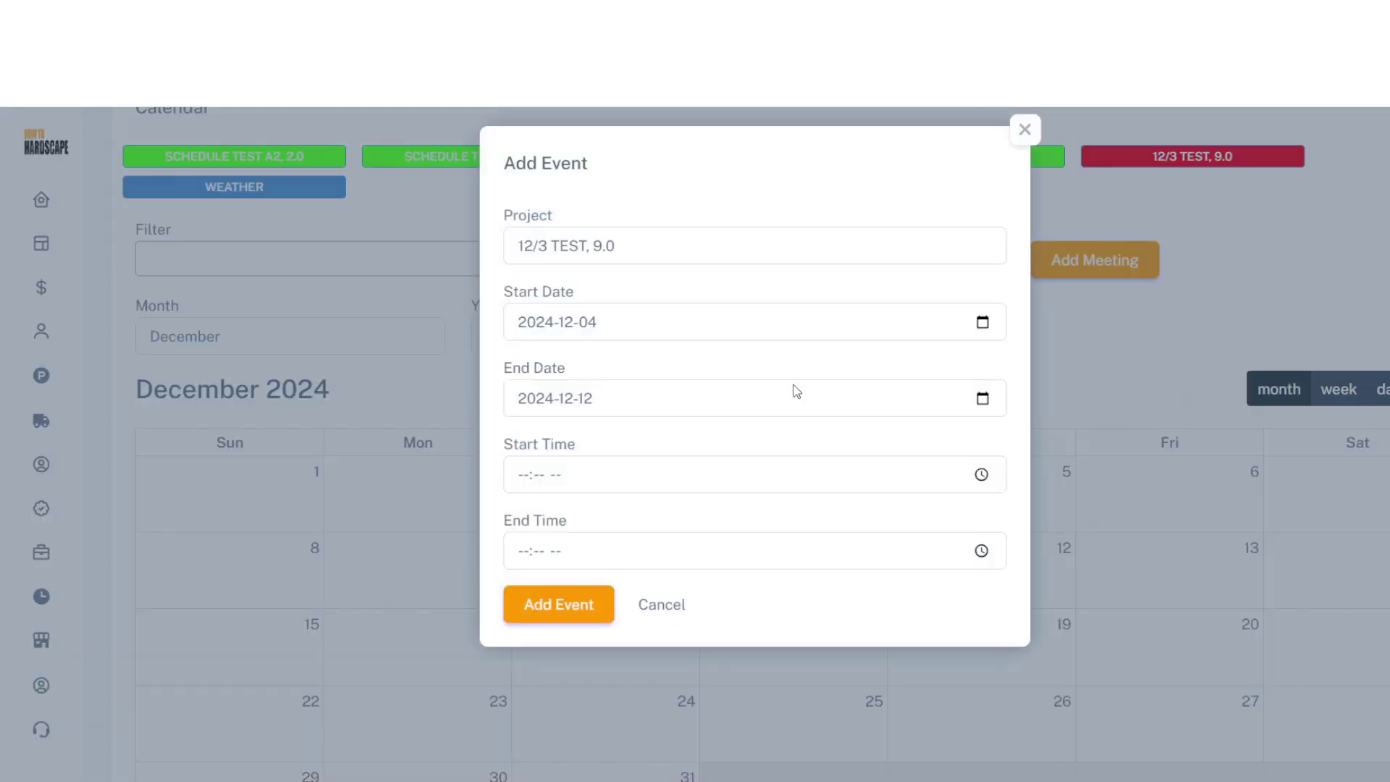
left_click(587, 614)
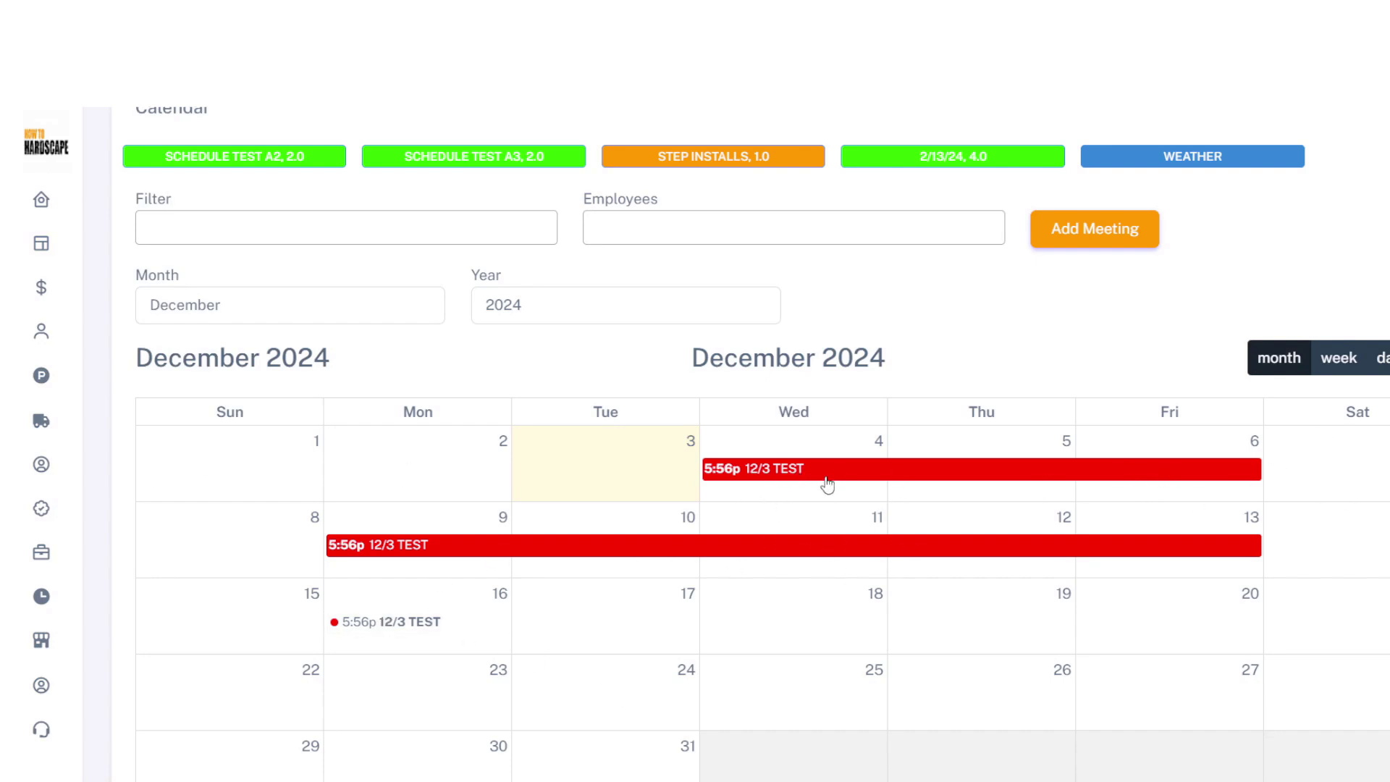
Examine the scheduled 12/3 Test event's project info, employees and project notes, and close its details
left_click(801, 472)
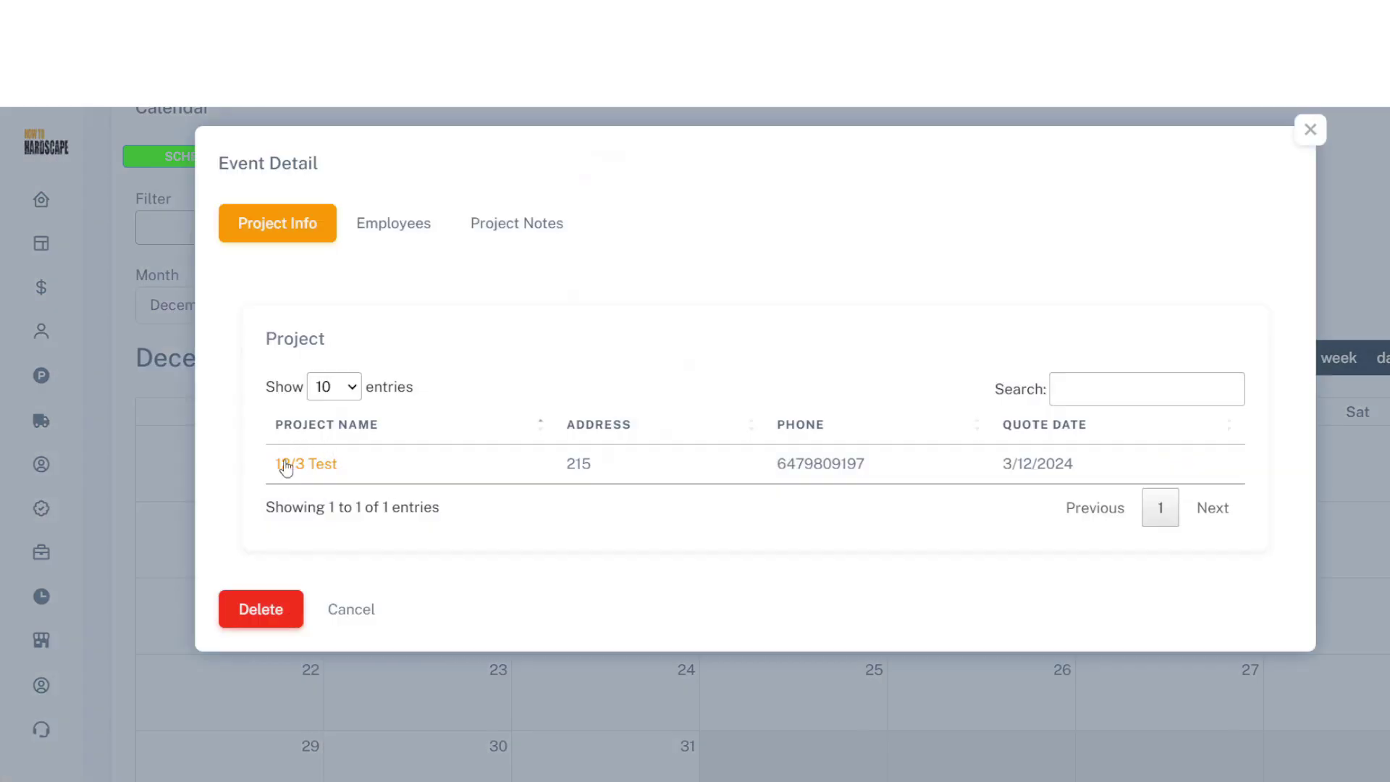
left_click(380, 239)
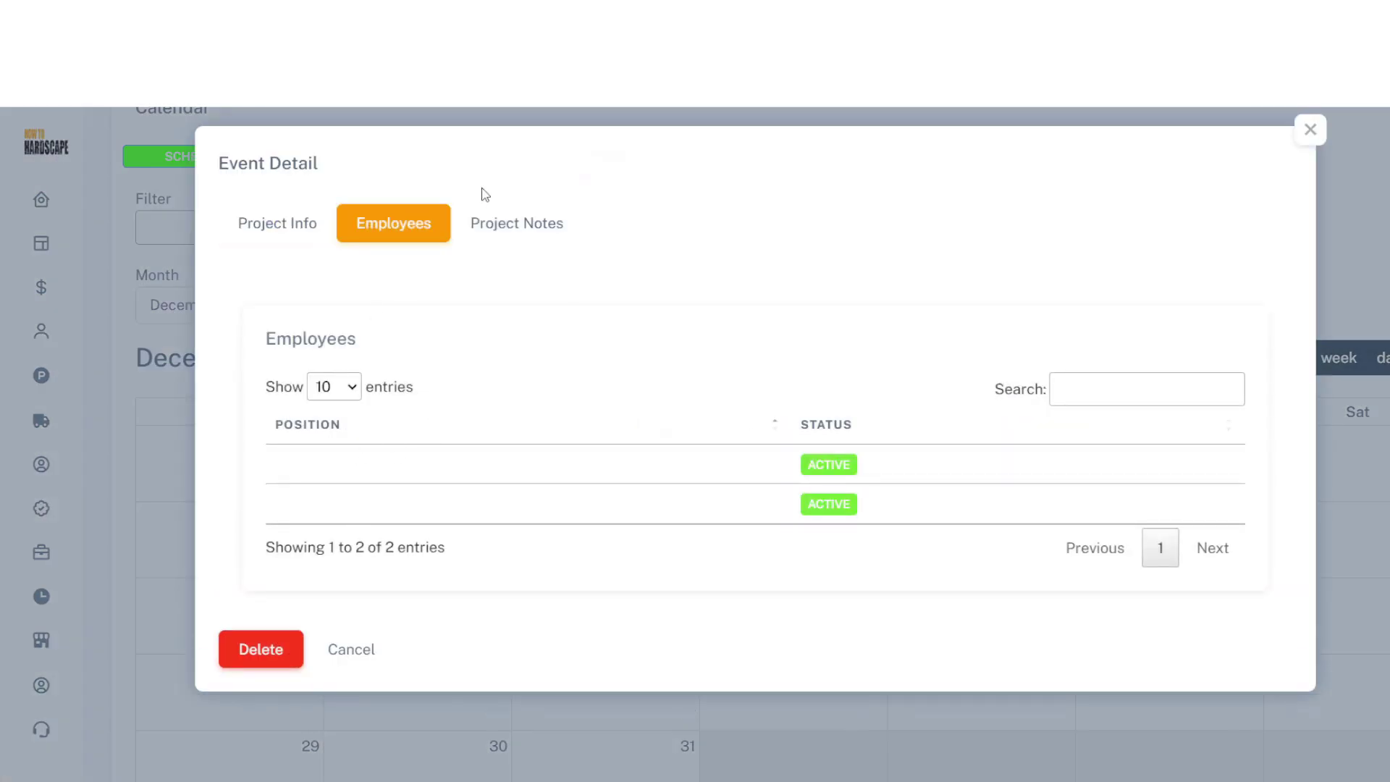
left_click(522, 236)
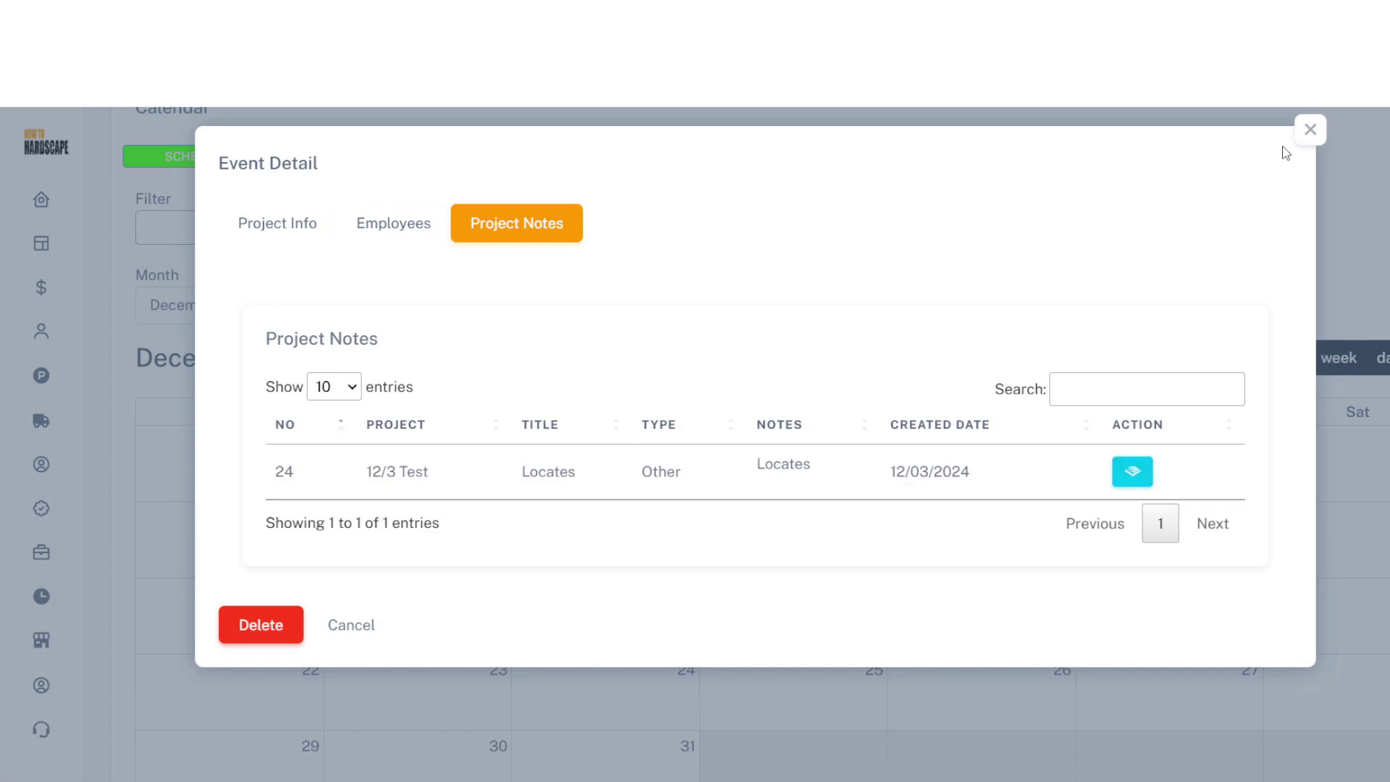
left_click(1311, 130)
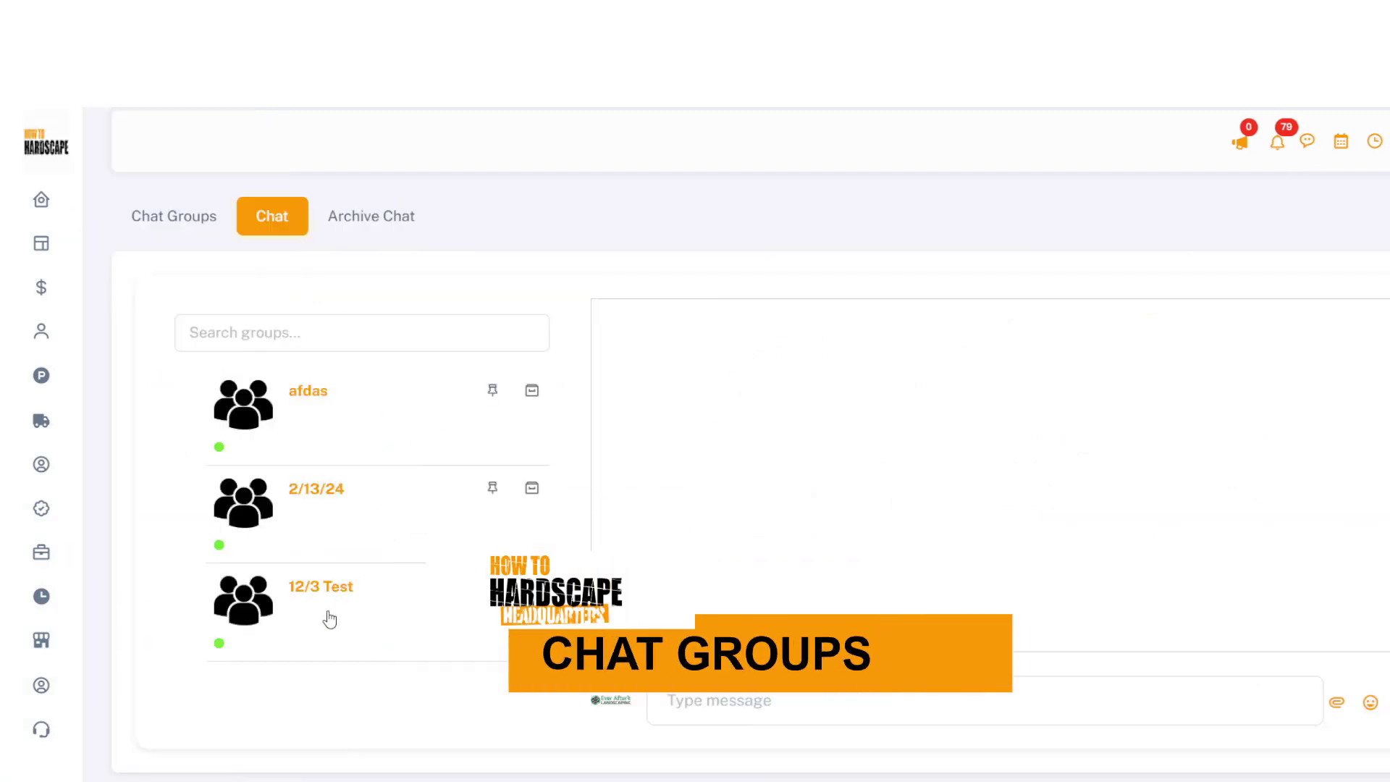
Send the message "Hi Team!" to the 12/3 Test chat group
left_click(326, 614)
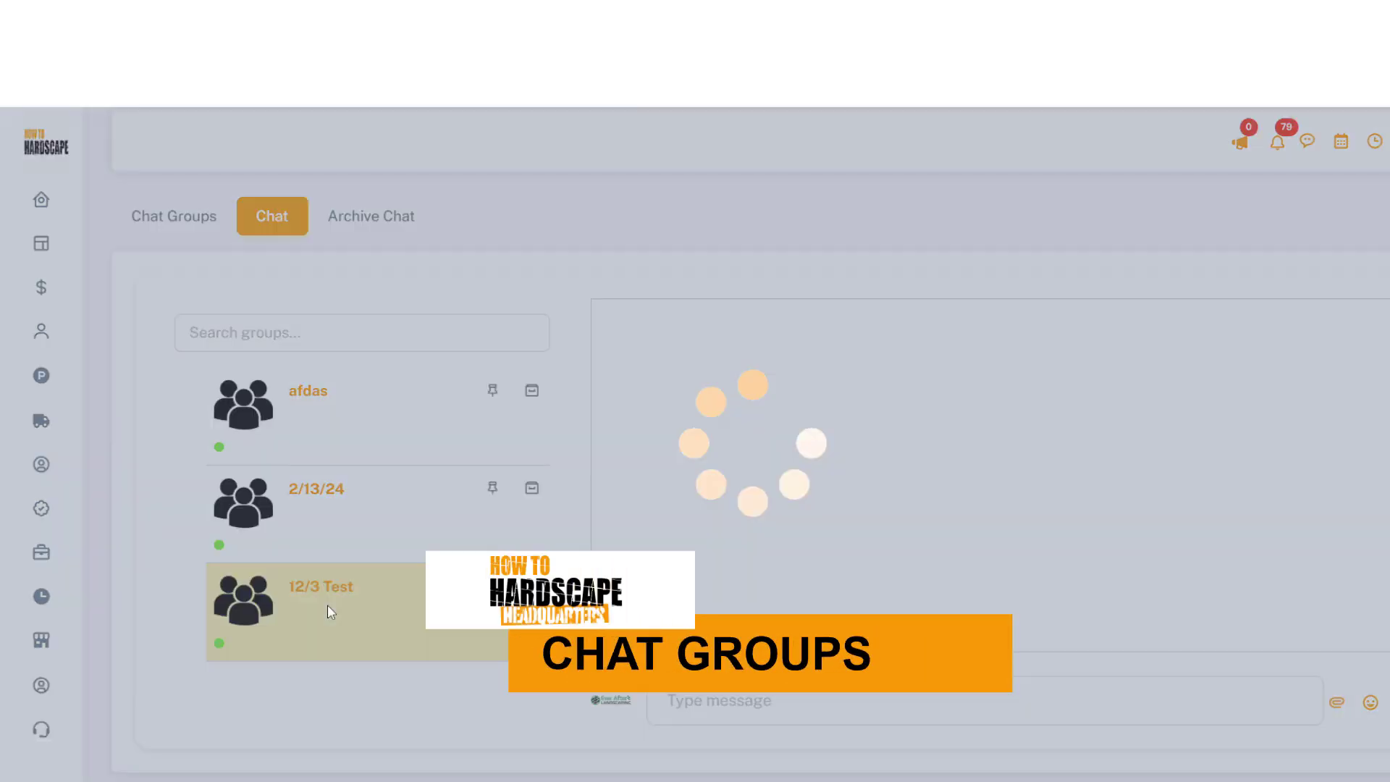
left_click(729, 688)
type("Hi ")
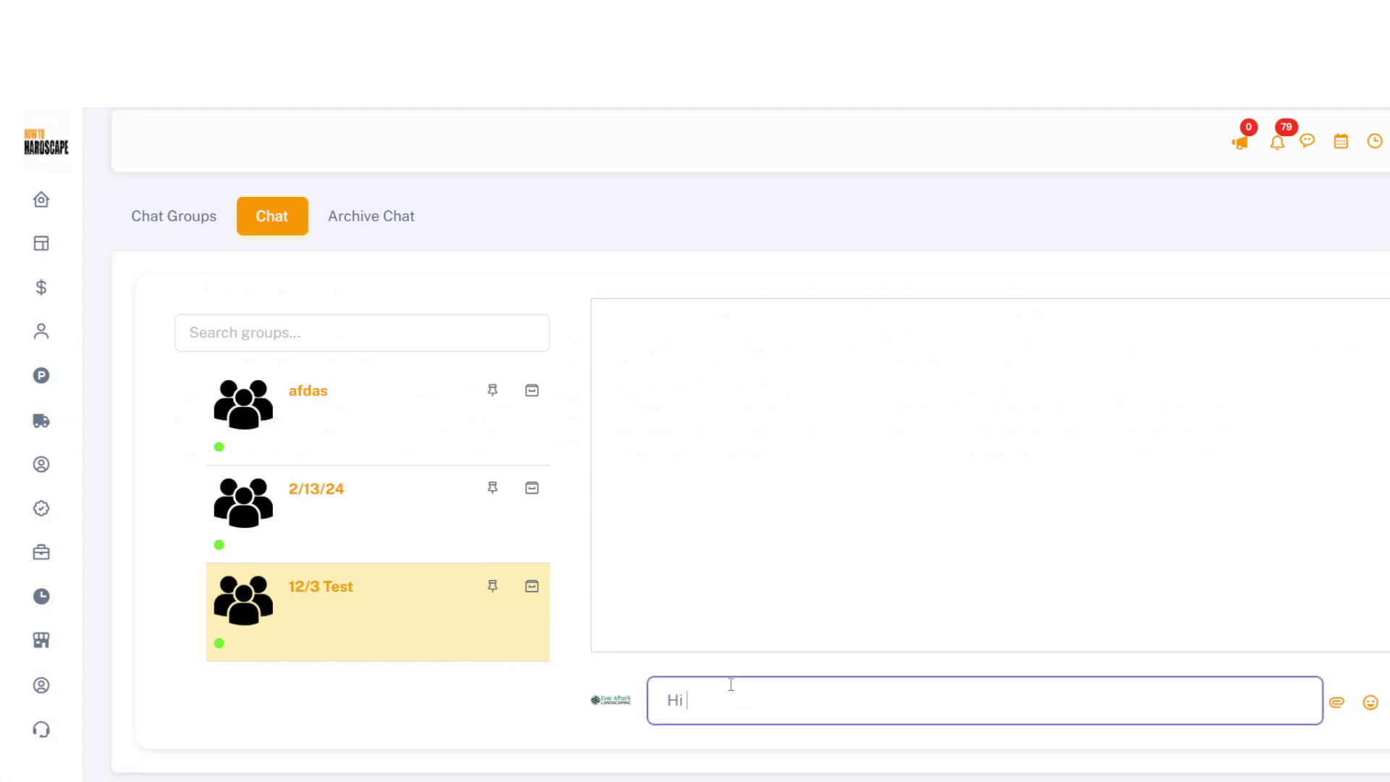
type("Team!")
key("Return")
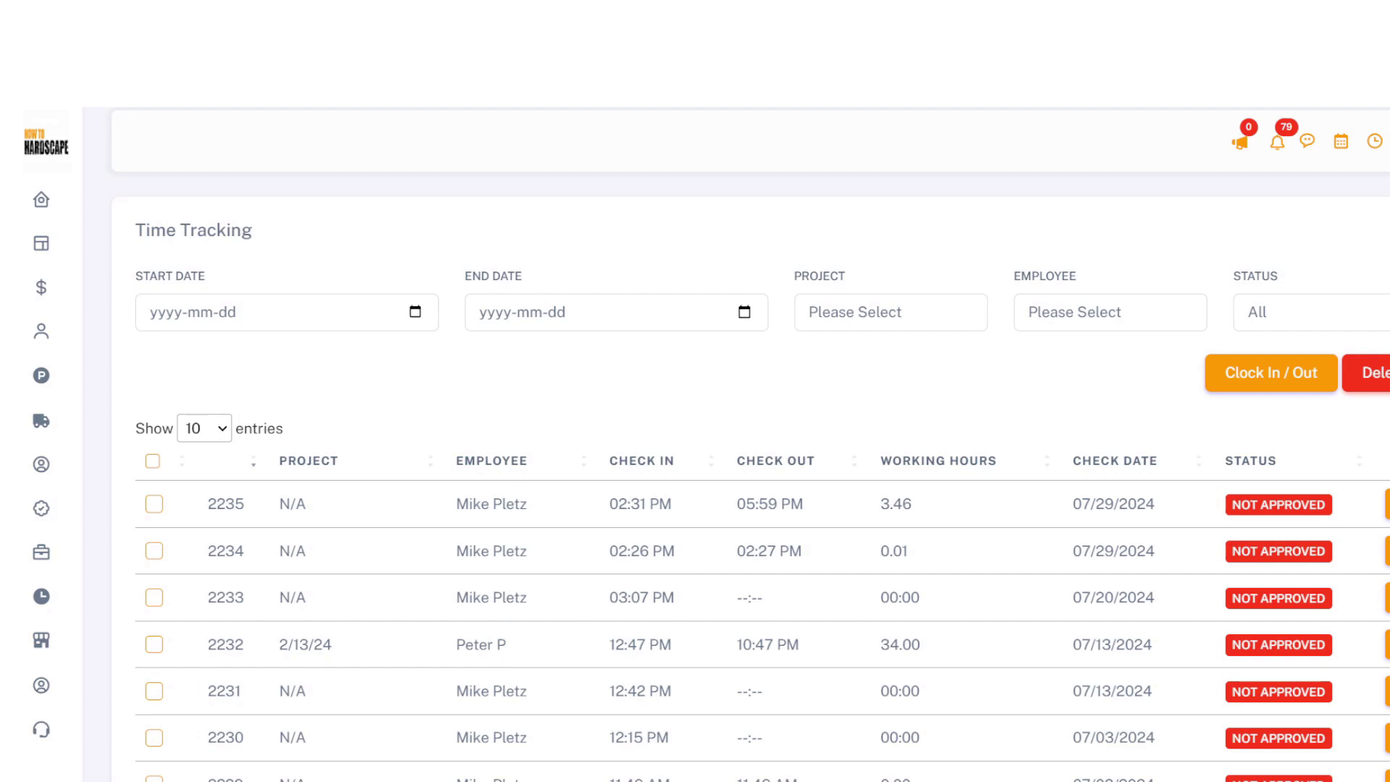
Look through the time tracking entries and clock in the first listed employee on the 12/3 Test project
scroll(750, 444, "down", 10)
scroll(751, 444, "up", 5)
scroll(1315, 322, "up", 5)
left_click(1296, 372)
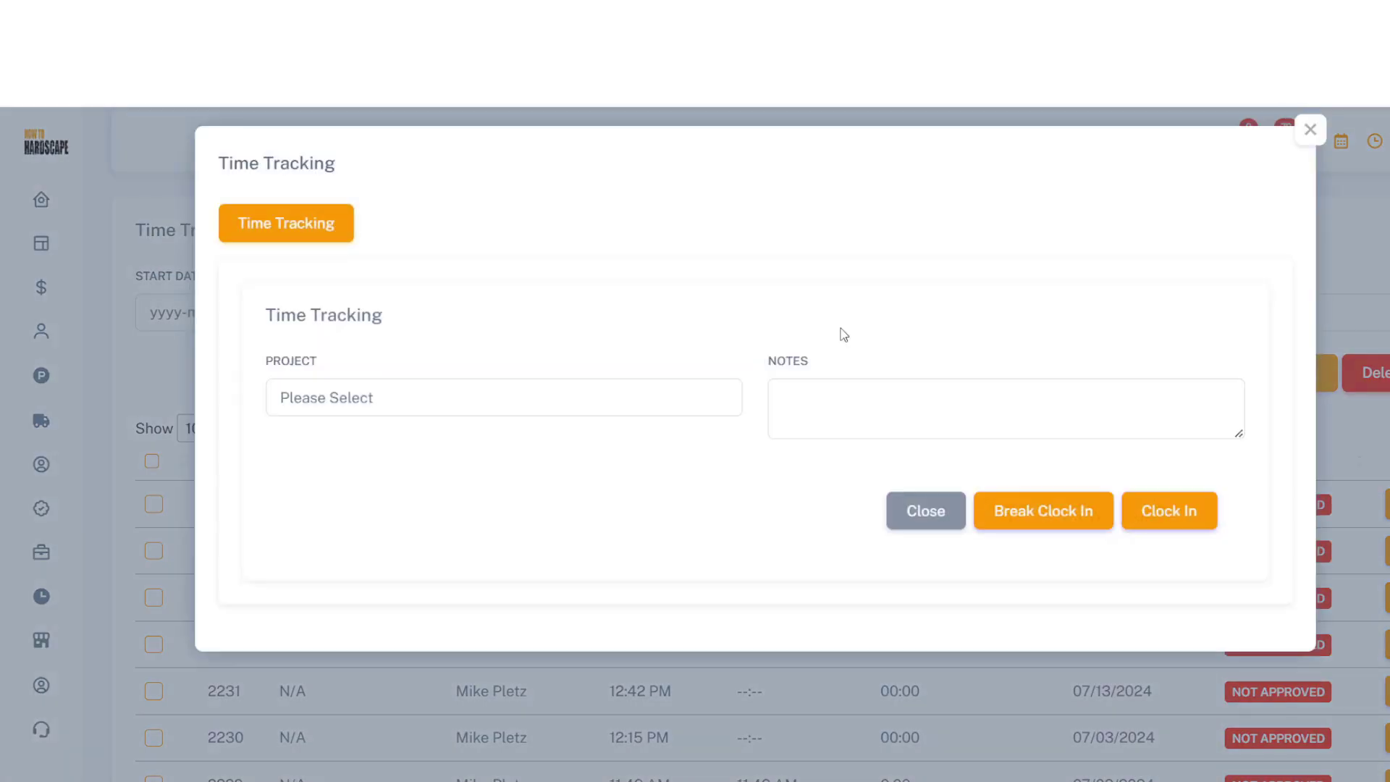
left_click(397, 399)
left_click(394, 563)
scroll(635, 485, "down", 1)
scroll(636, 486, "down", 1)
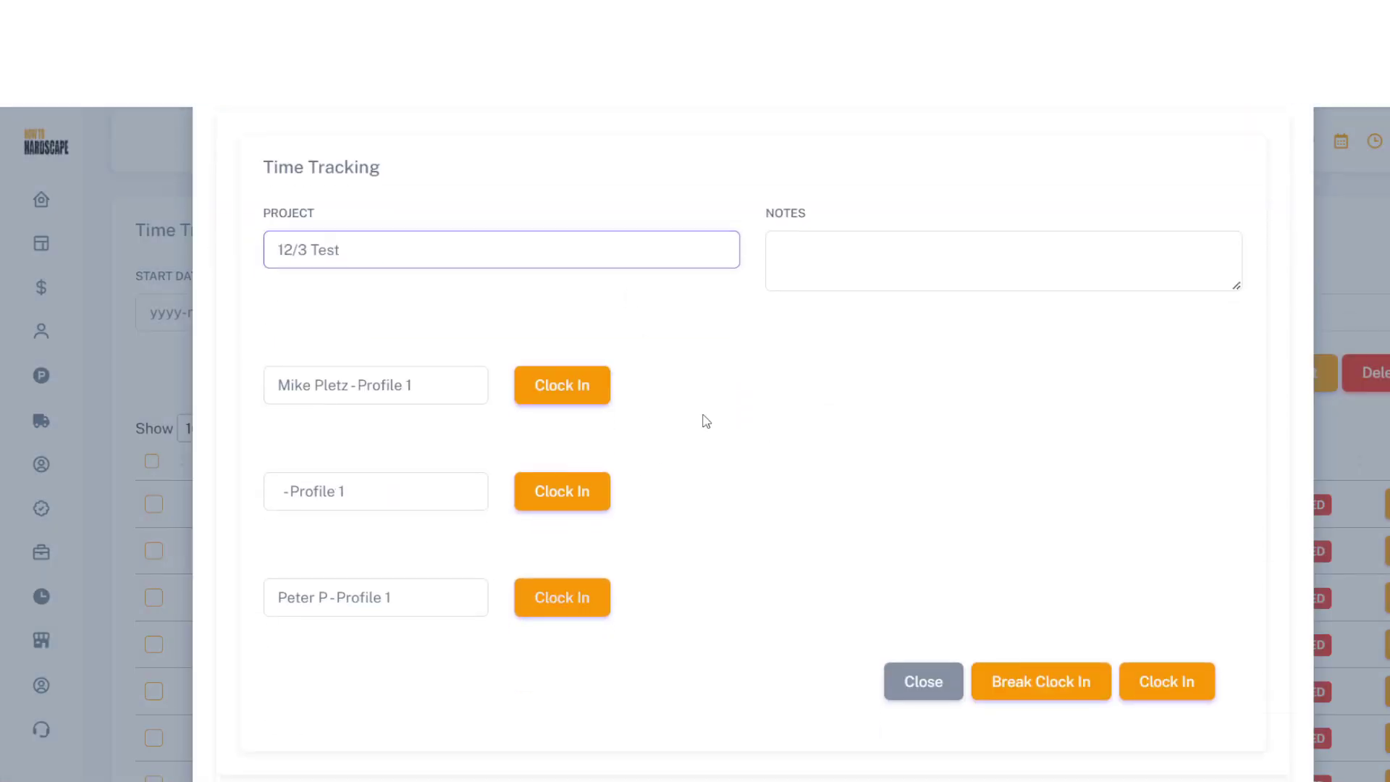
scroll(662, 441, "up", 1)
left_click(562, 434)
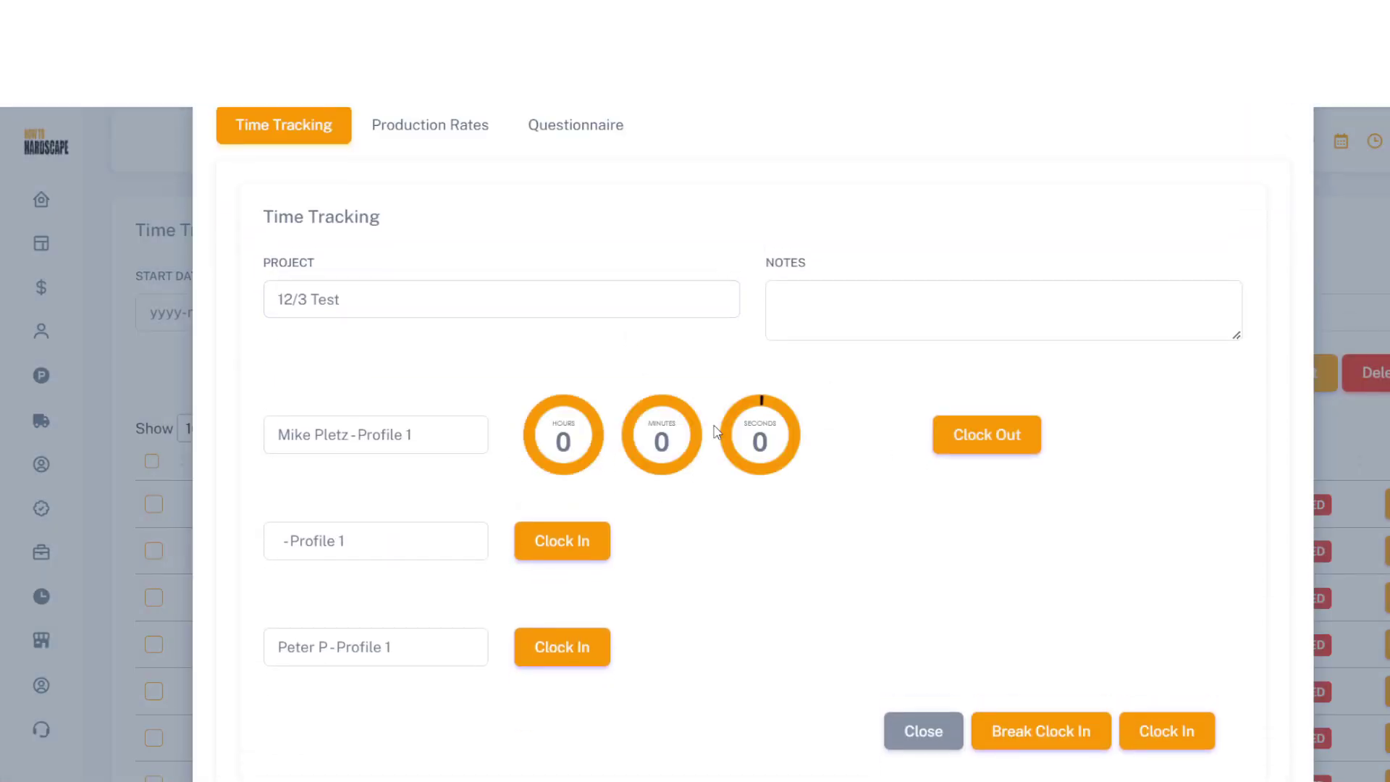
Answer the site hazards question with "Hazard", sign the questionnaire, and submit it
scroll(710, 333, "up", 2)
left_click(616, 223)
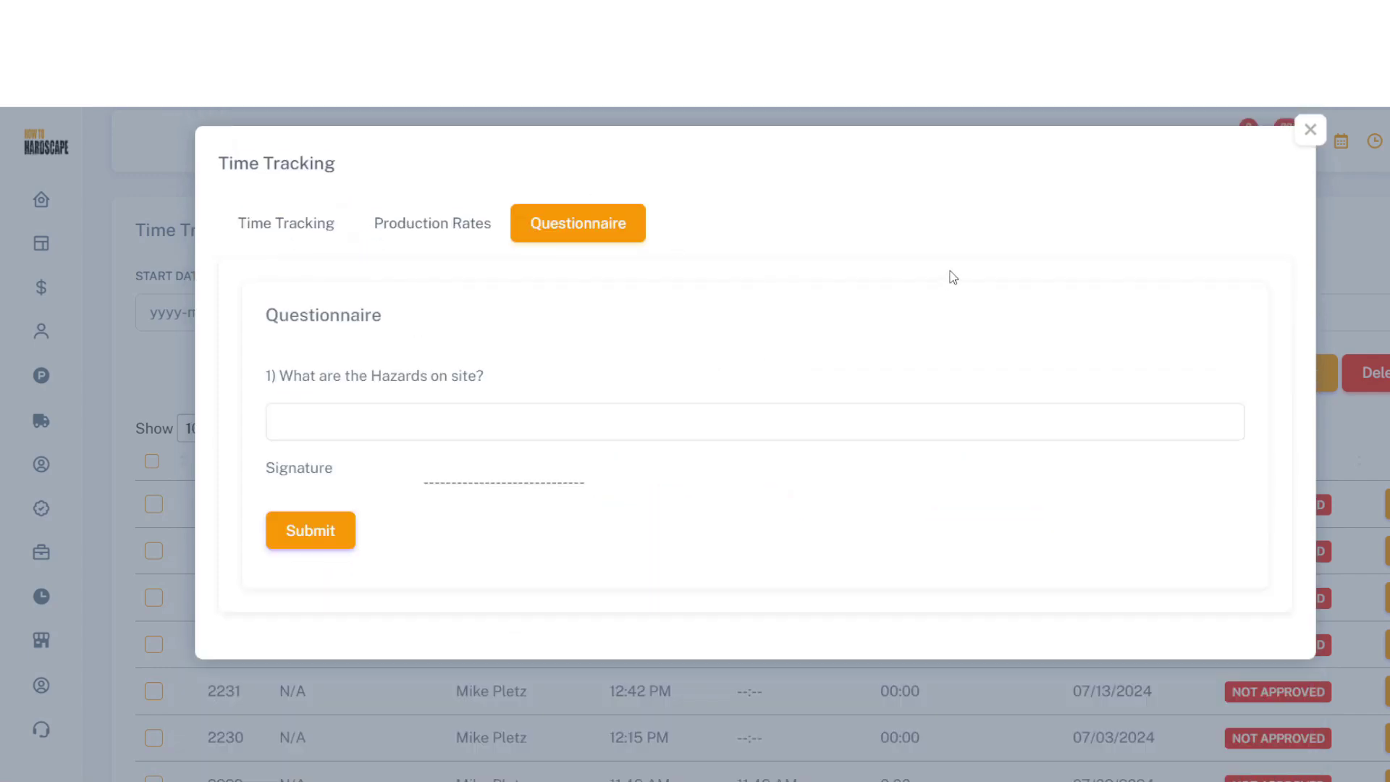
left_click(554, 408)
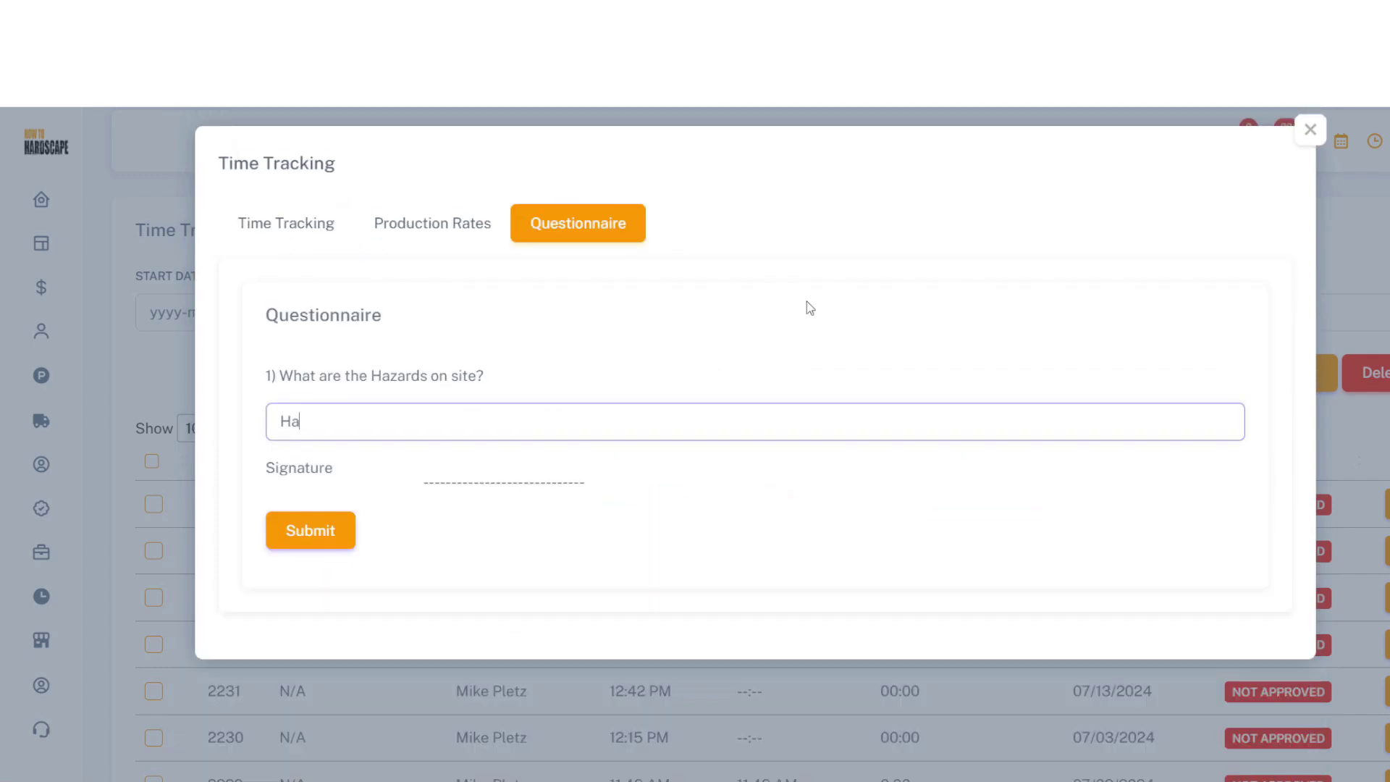
type("Hazard")
left_click(444, 479)
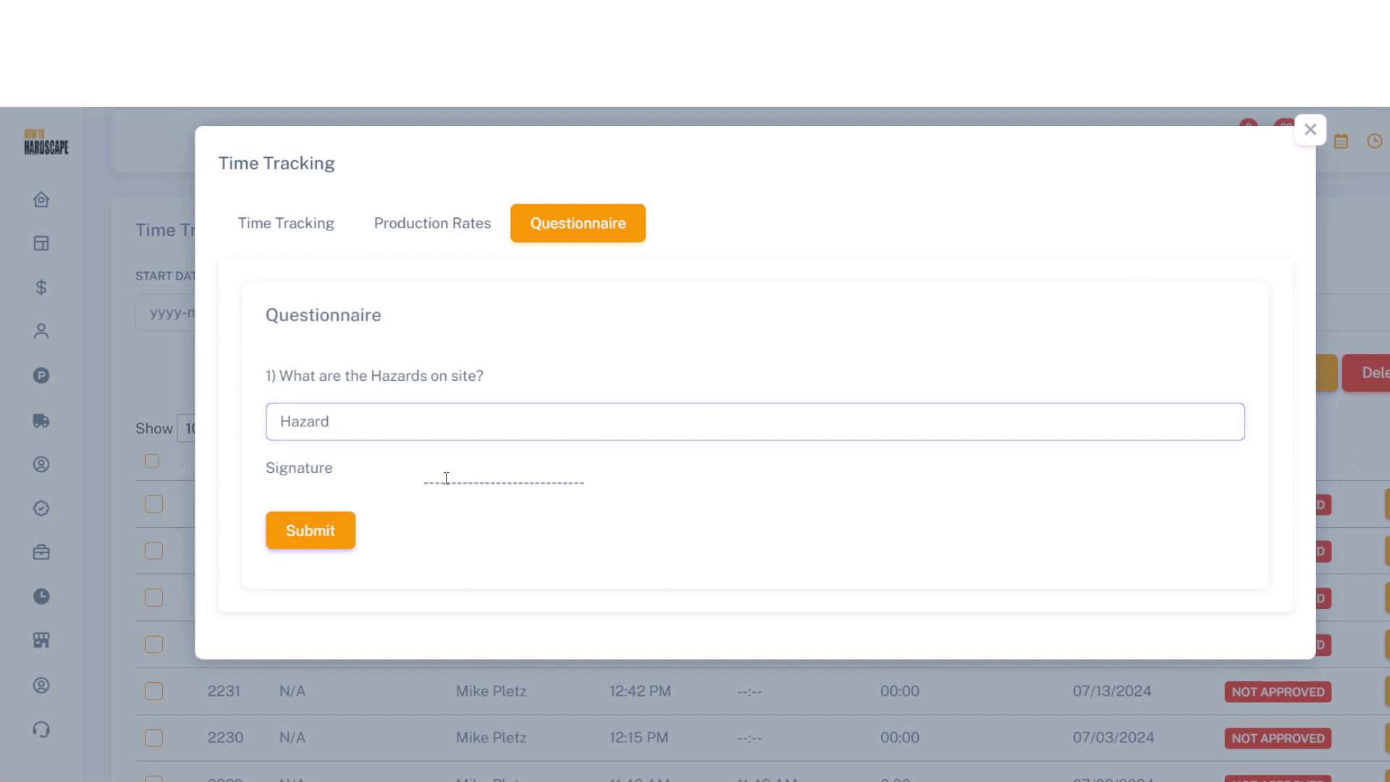
mouse_move(537, 285)
left_mouse_down()
mouse_move(844, 243)
mouse_move(881, 281)
left_mouse_up()
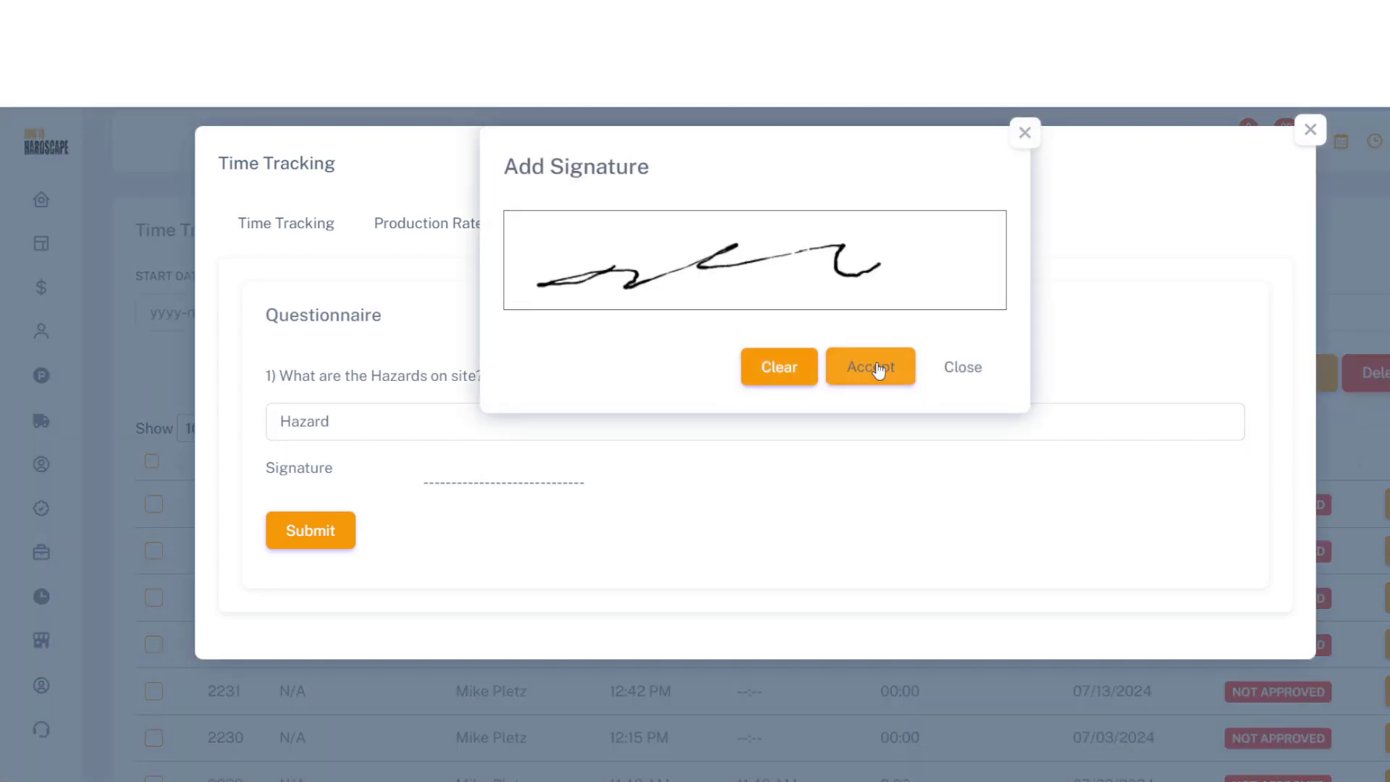
left_click(872, 368)
left_click(311, 572)
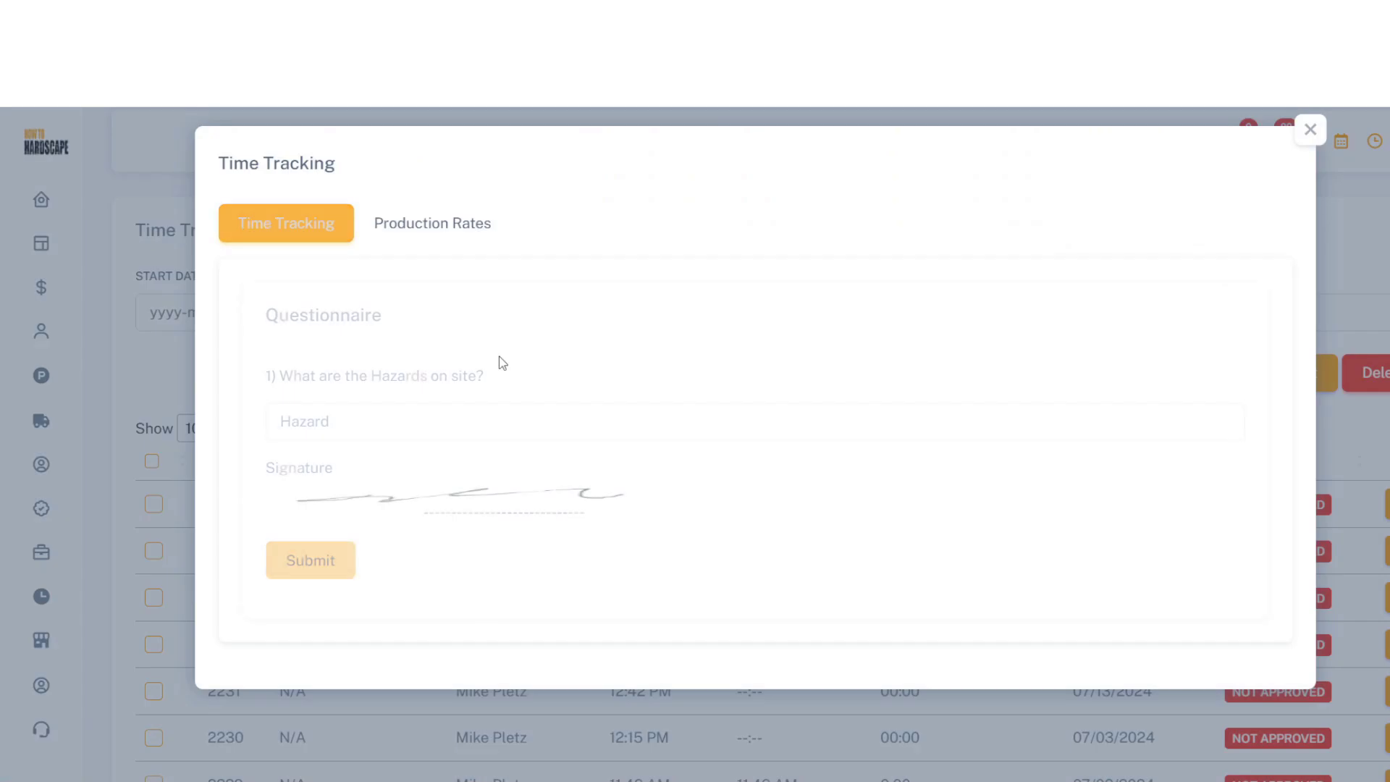
Examine the production rate clock-ins for the Patio and Wall, including the employee and production rate choices
left_click(437, 230)
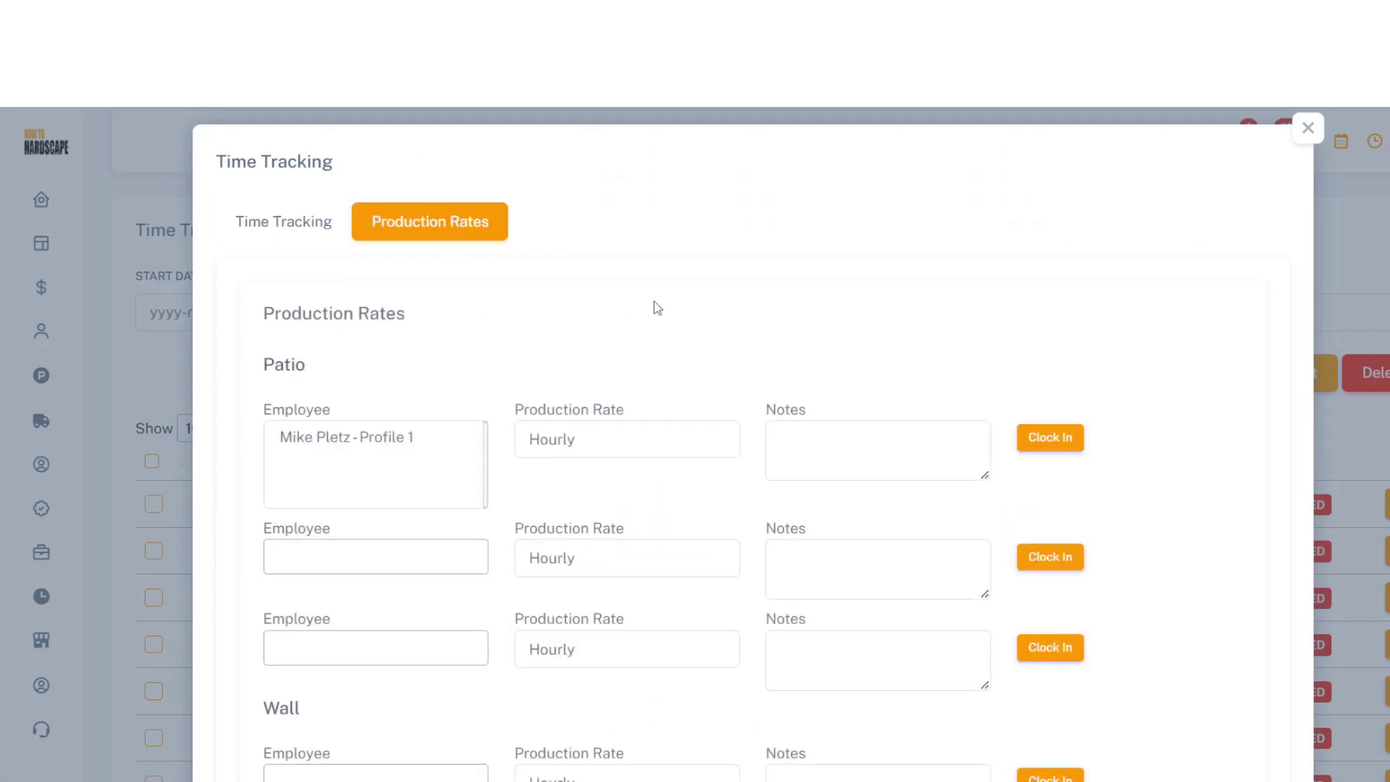
scroll(658, 308, "down", 1)
left_click(375, 497)
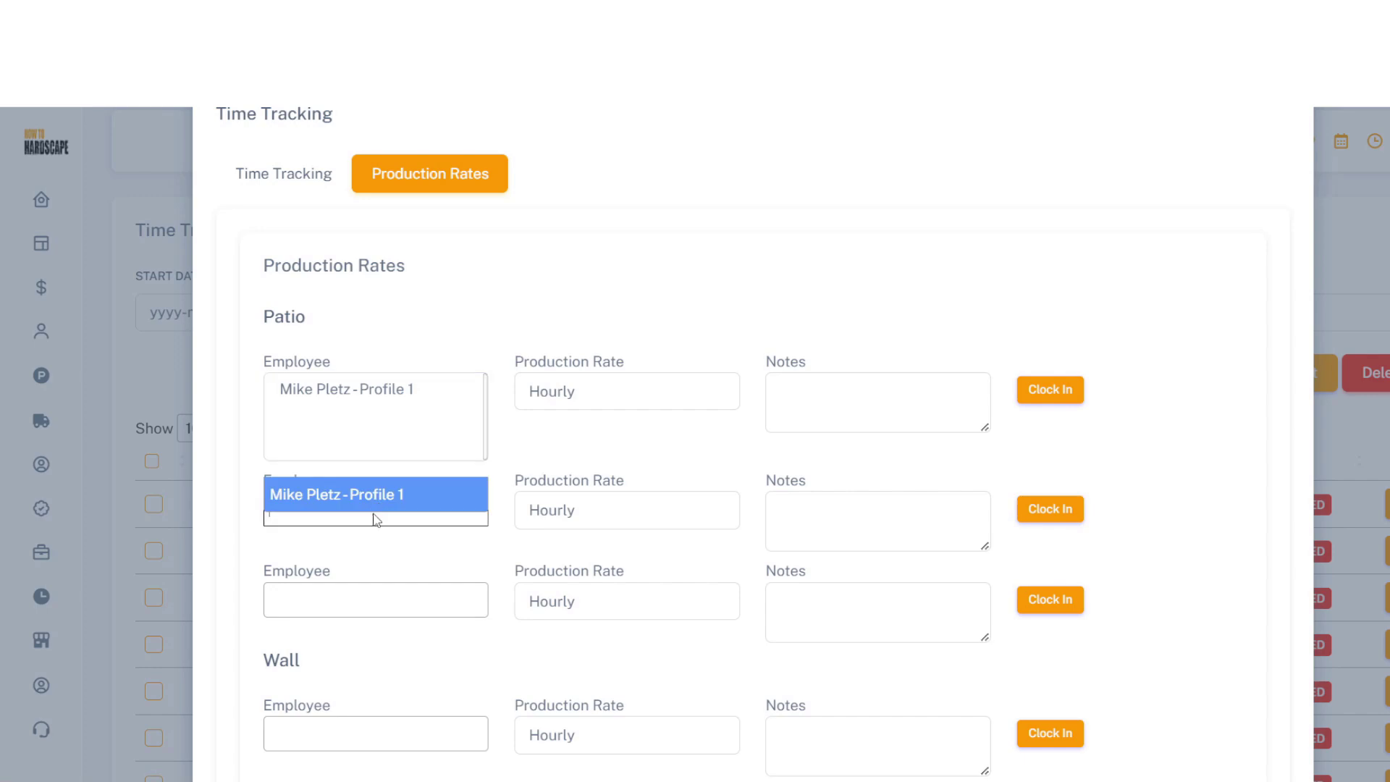
left_click(542, 384)
scroll(539, 329, "down", 1)
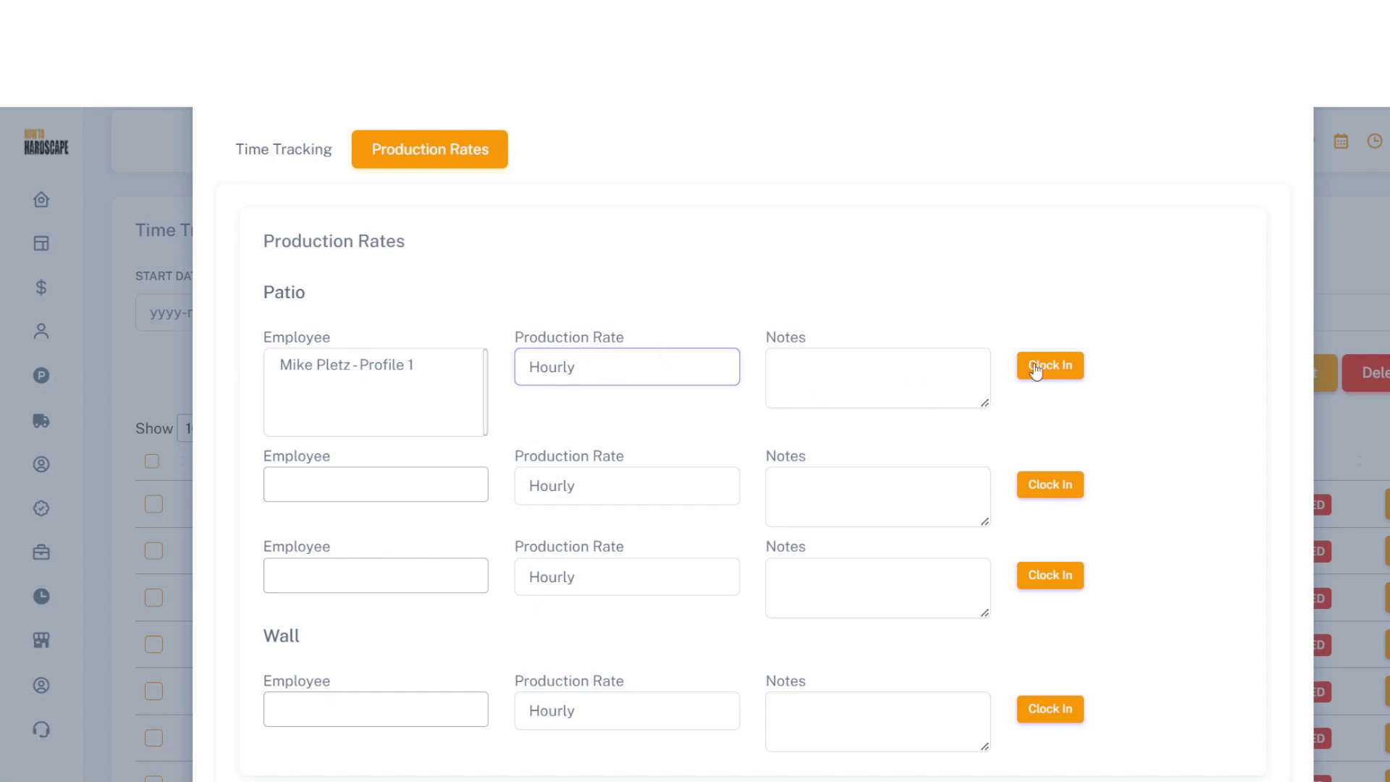
scroll(665, 362, "up", 2)
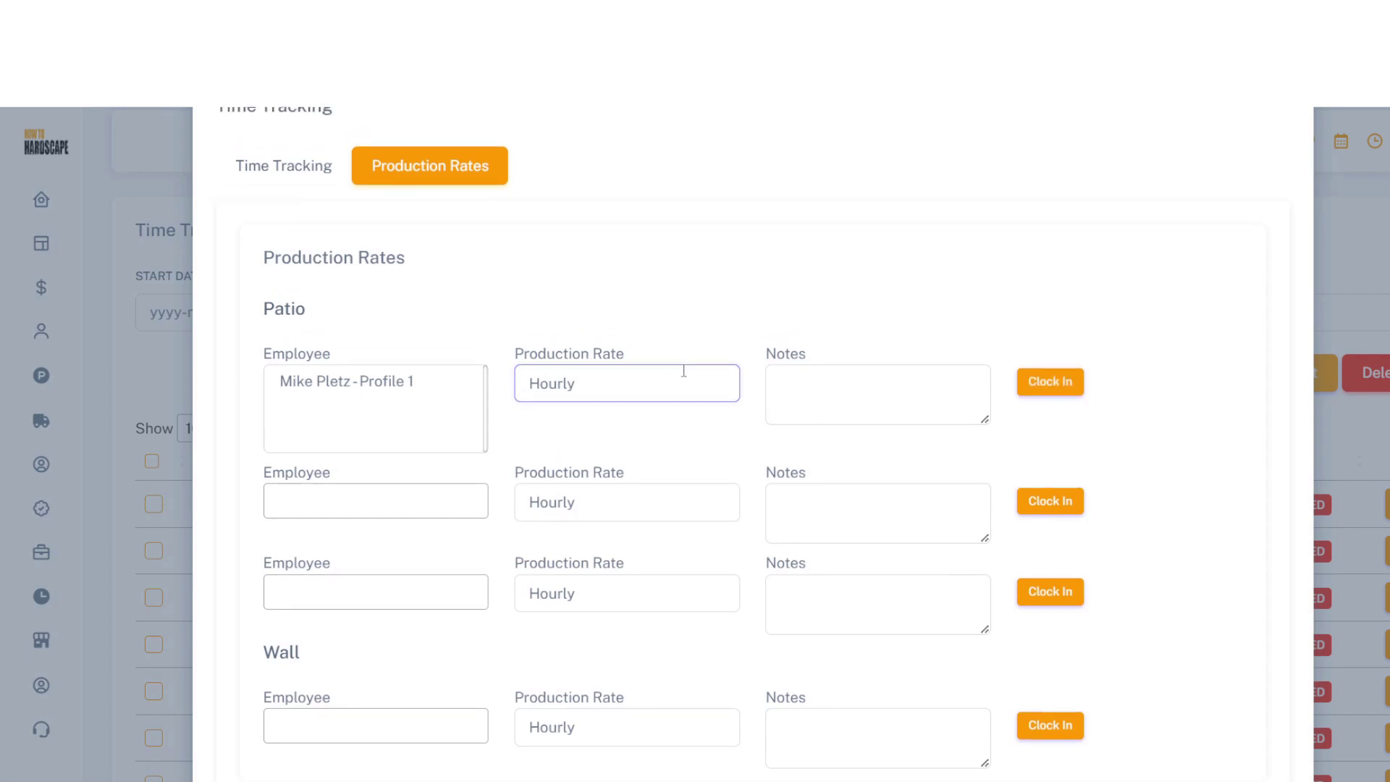
Clock the employee out of the 12/3 Test project with the material quantities used left blank, and close time tracking
left_click(289, 232)
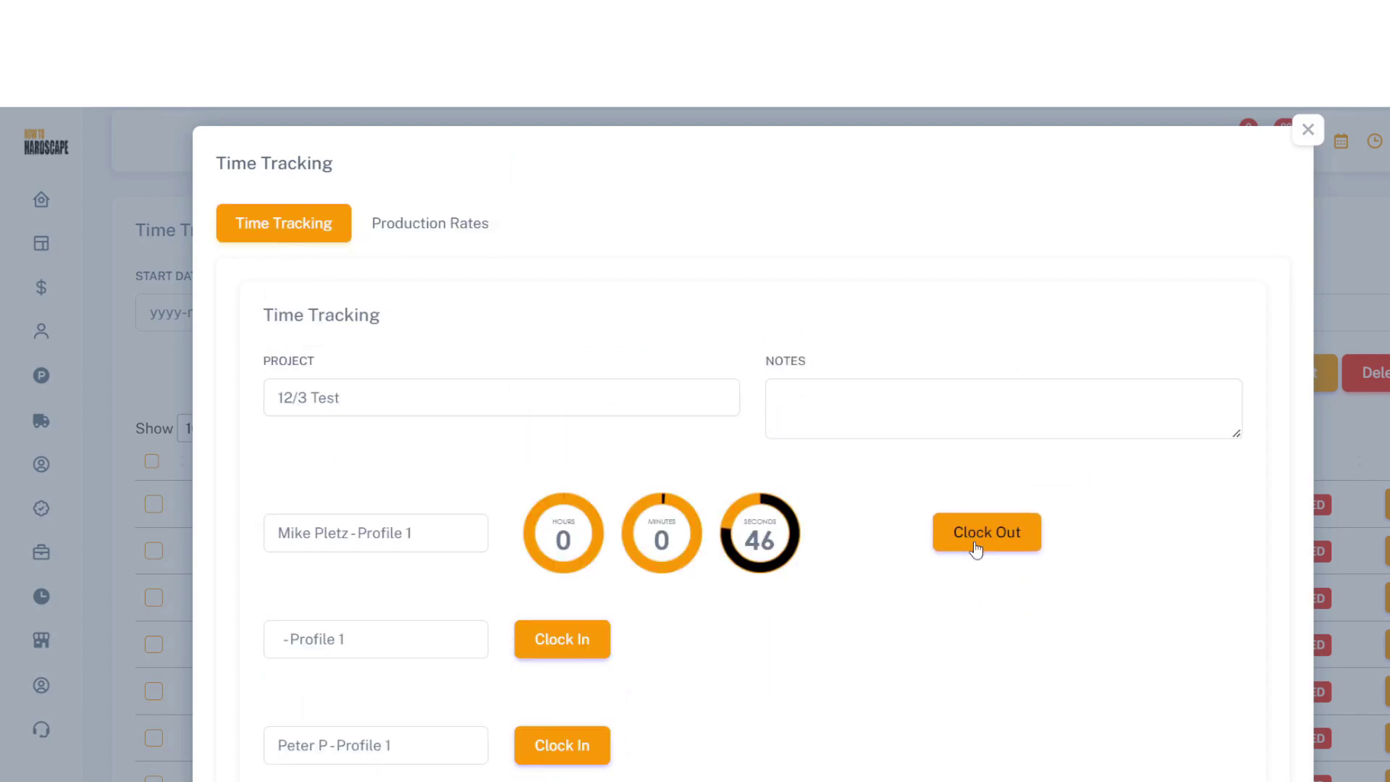
left_click(977, 549)
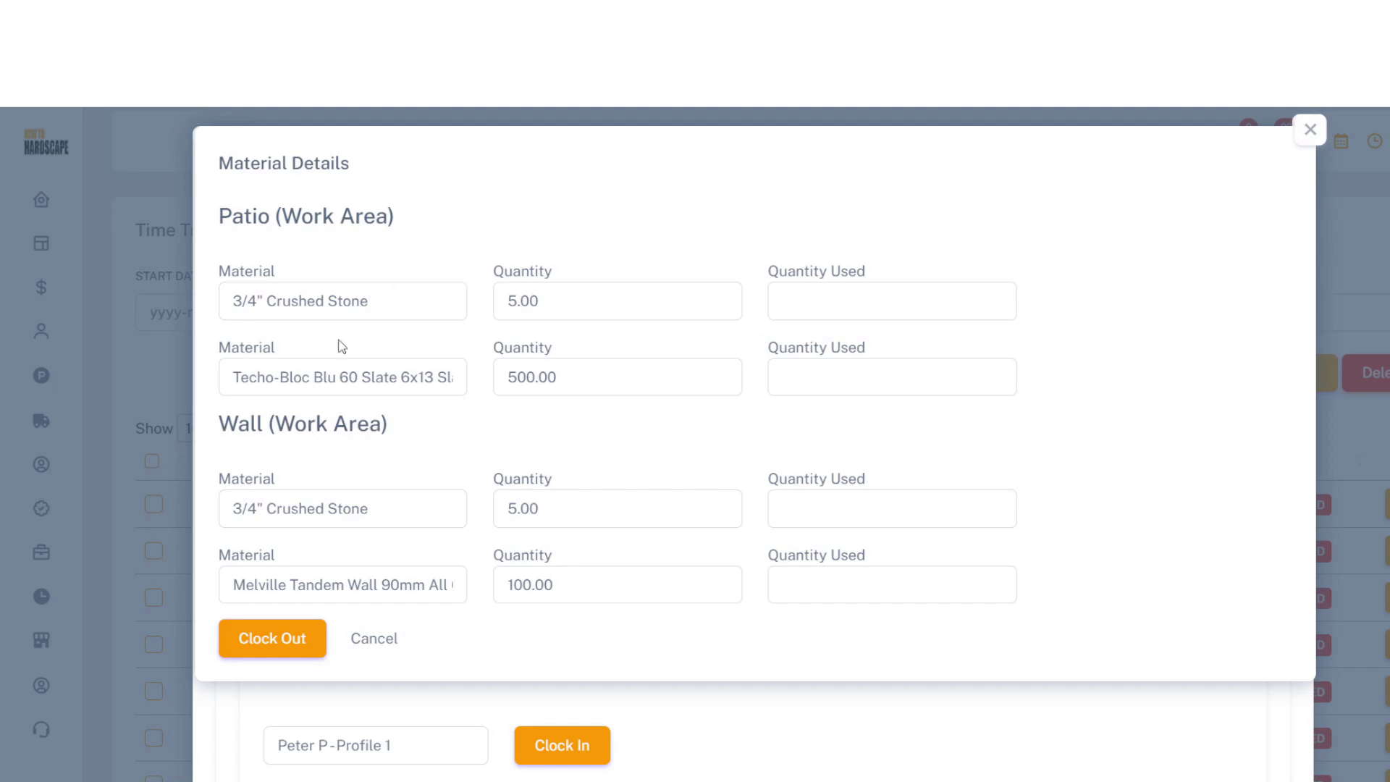
left_click(284, 647)
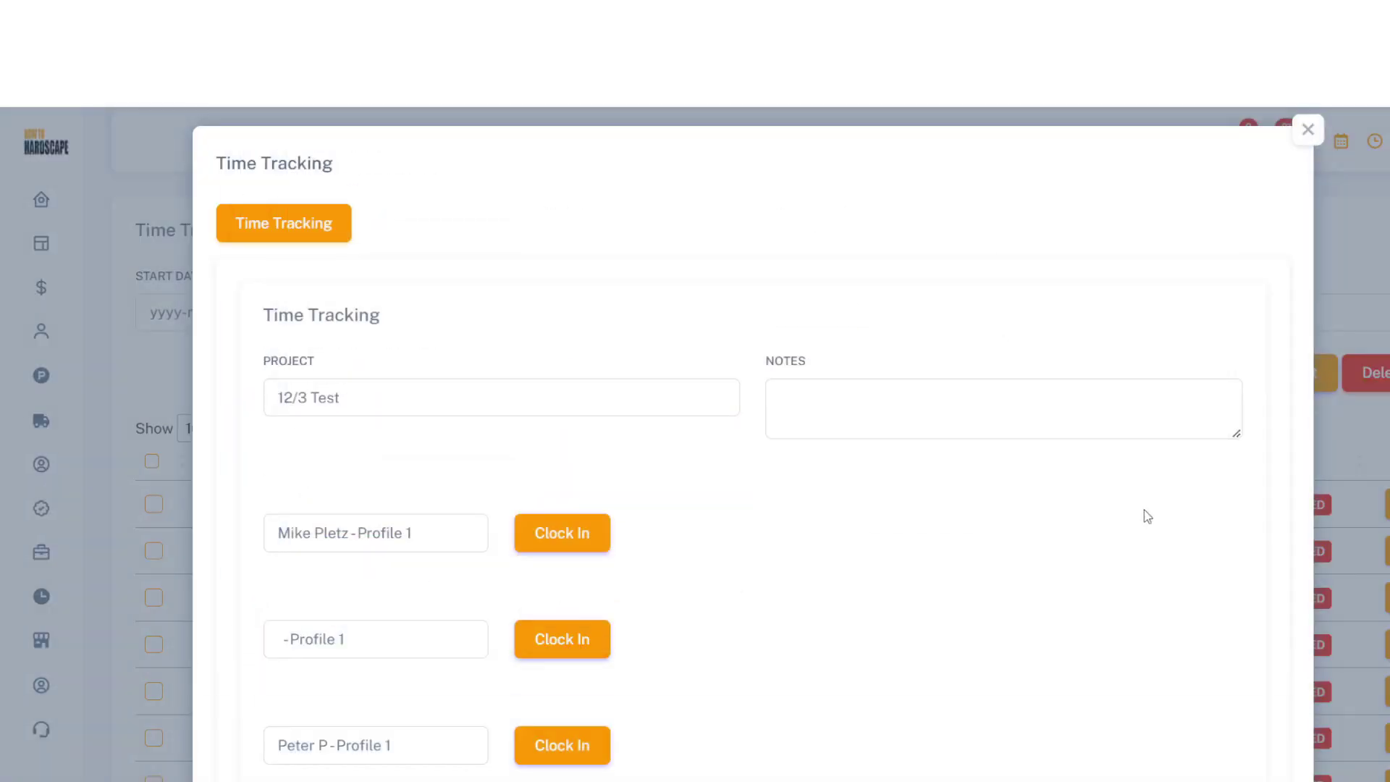
left_click(1308, 129)
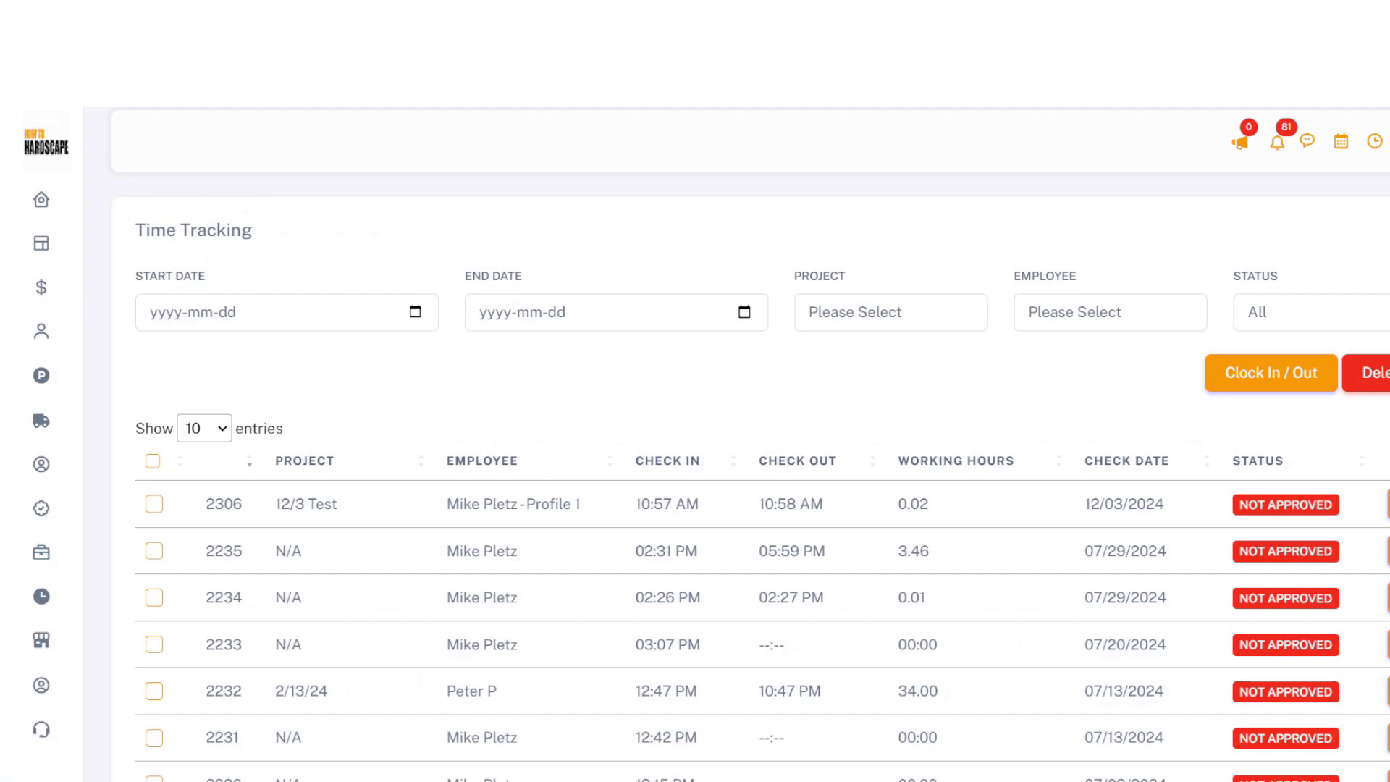
Open the unapproved time tracking list and examine the 12/3 Test entry's notes, editable clock-in and clock-out times, and time tracking details
left_click(75, 644)
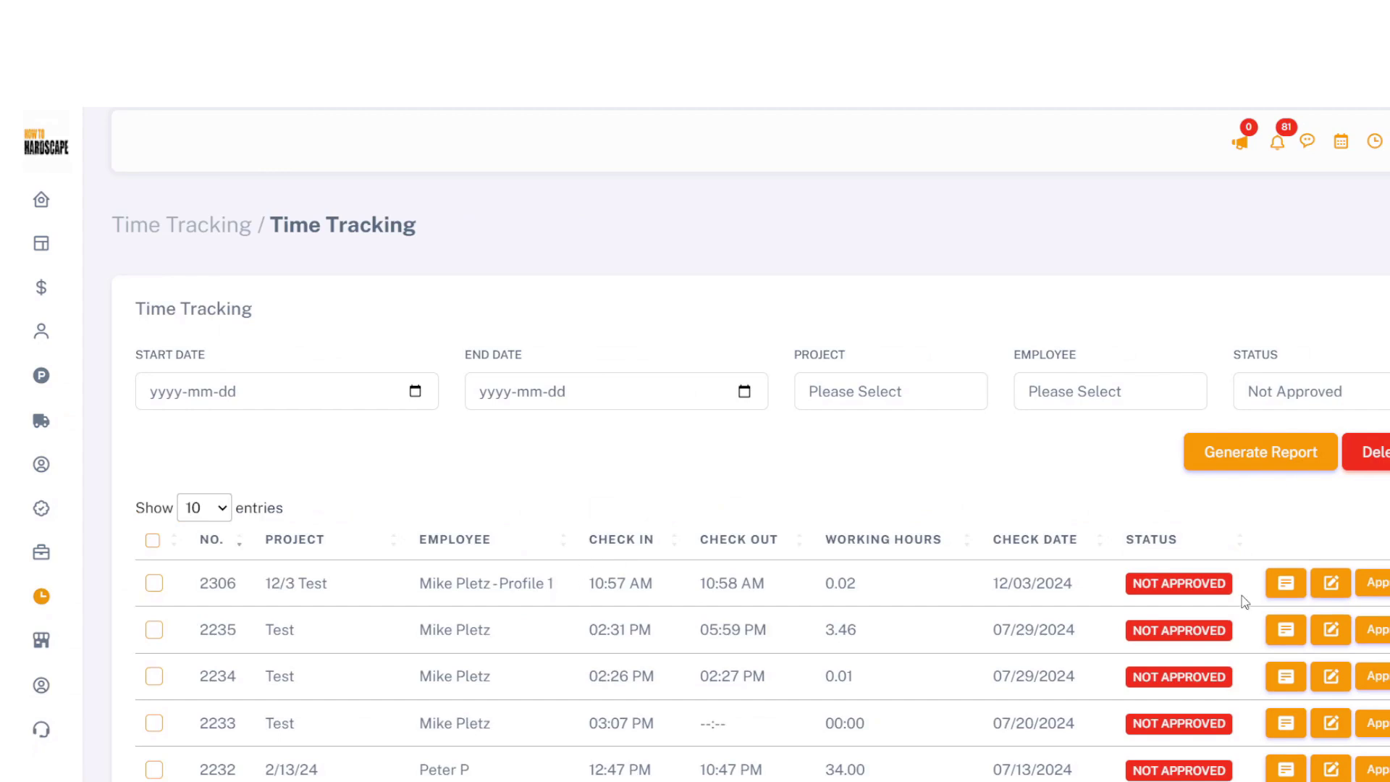
left_click(1286, 583)
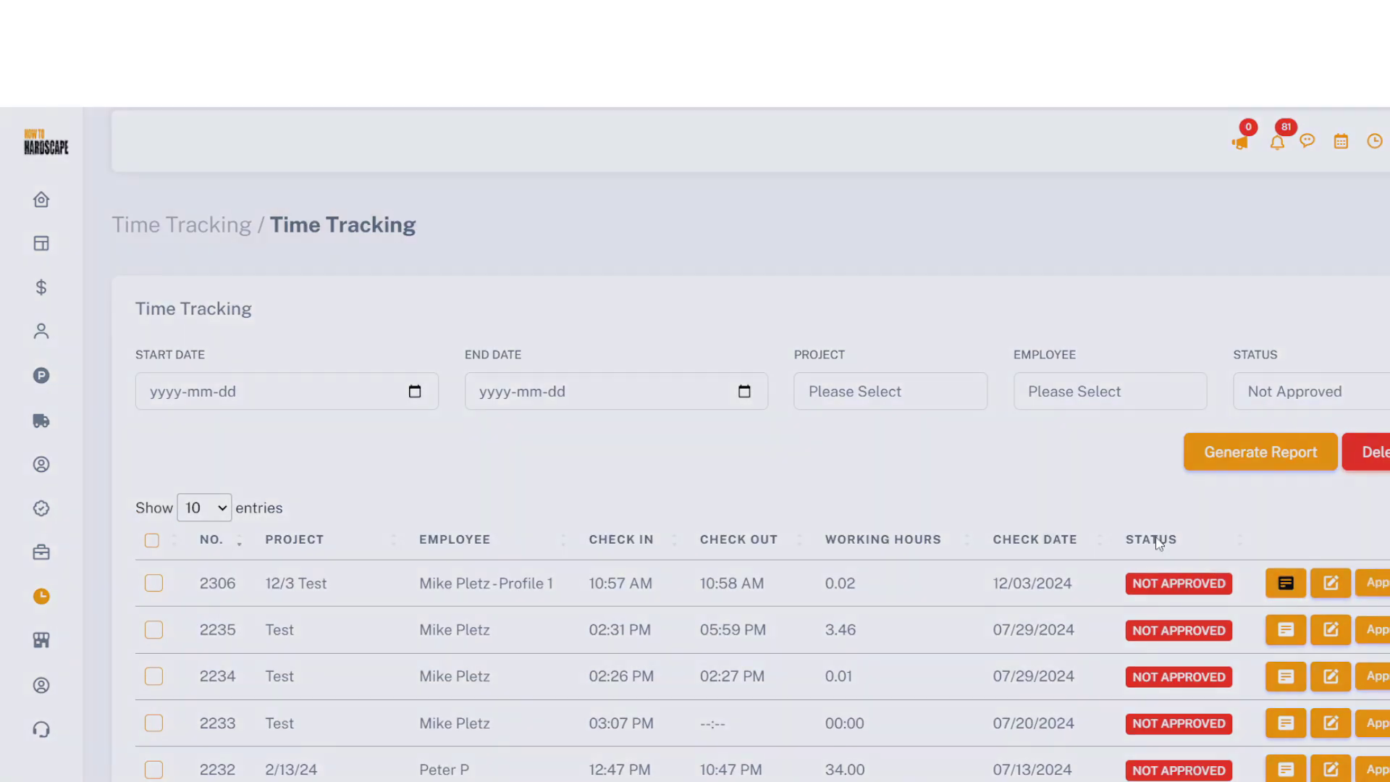
left_click(1042, 231)
left_click(1330, 583)
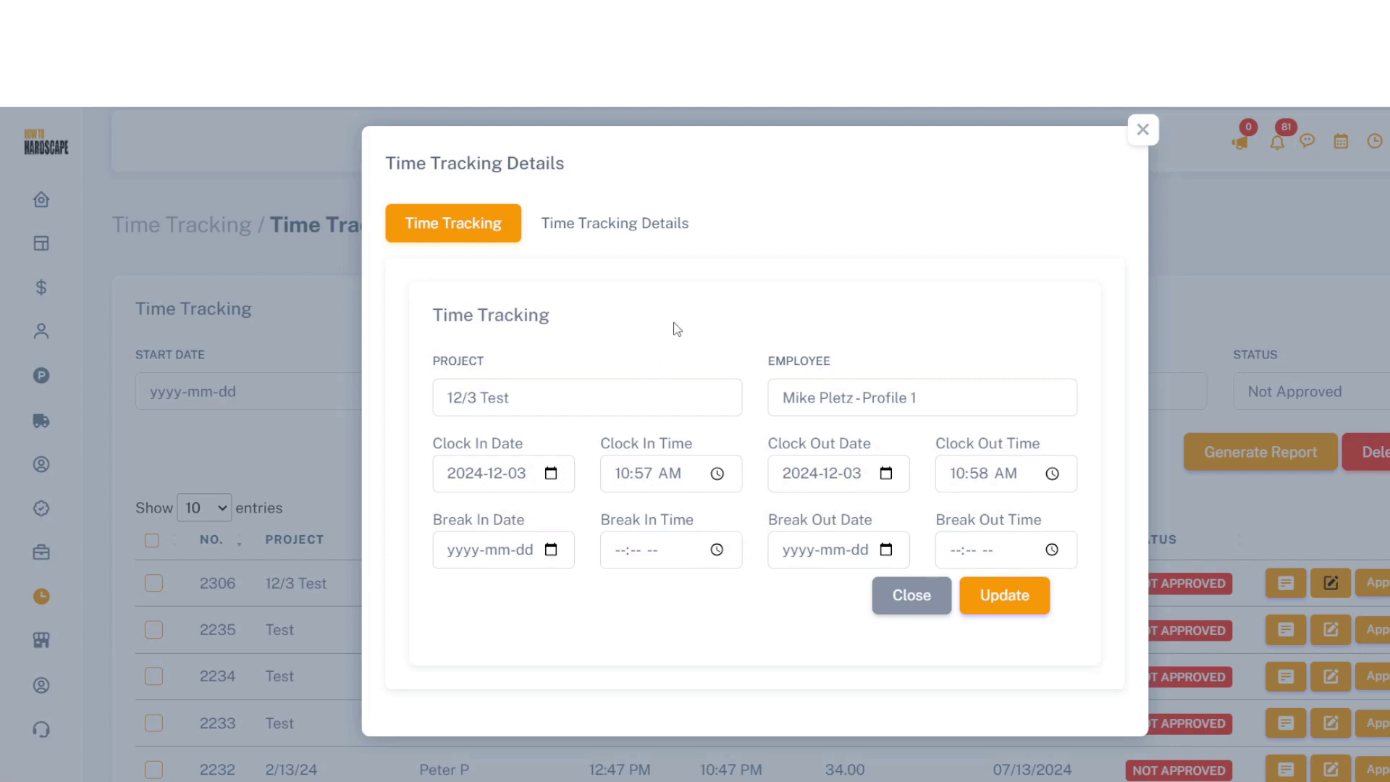
left_click(615, 226)
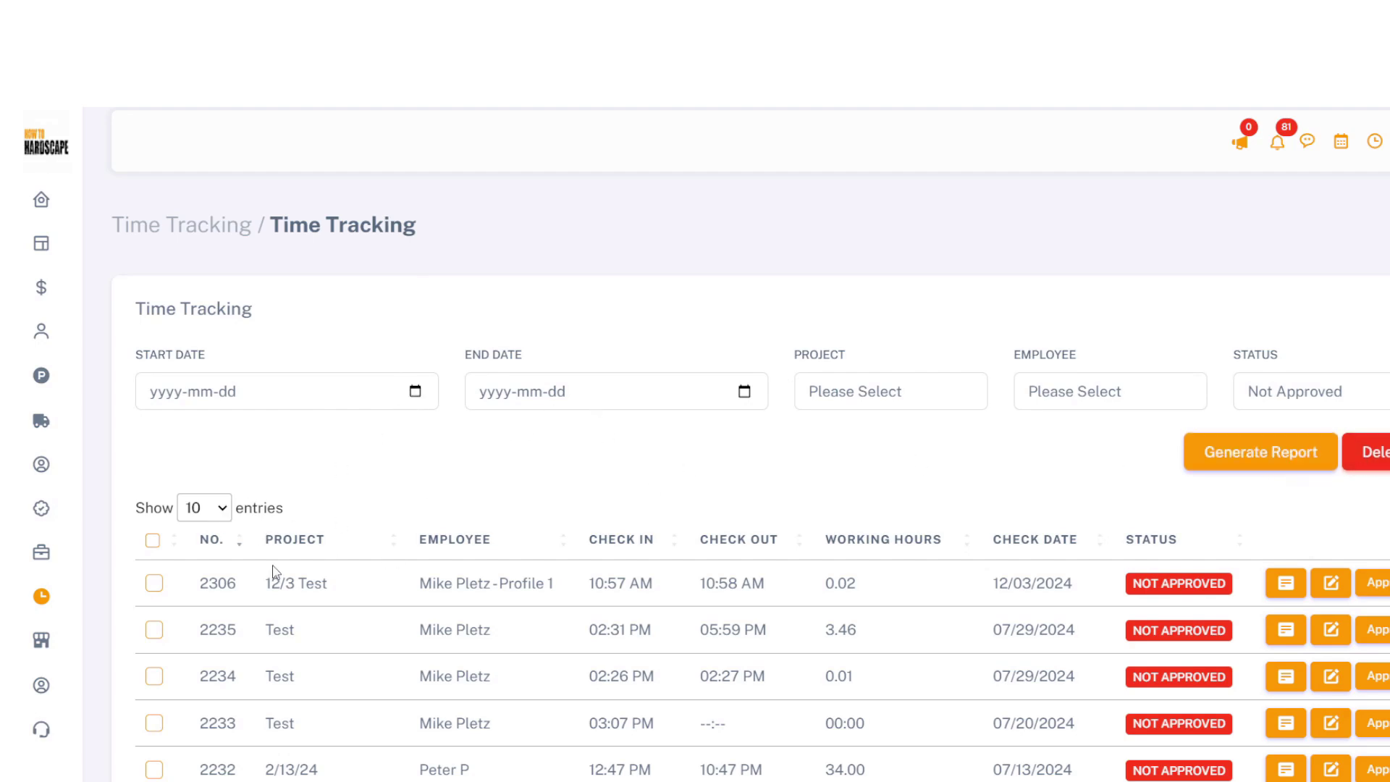
Open the recent notifications and look through the full notifications list
left_click(1278, 141)
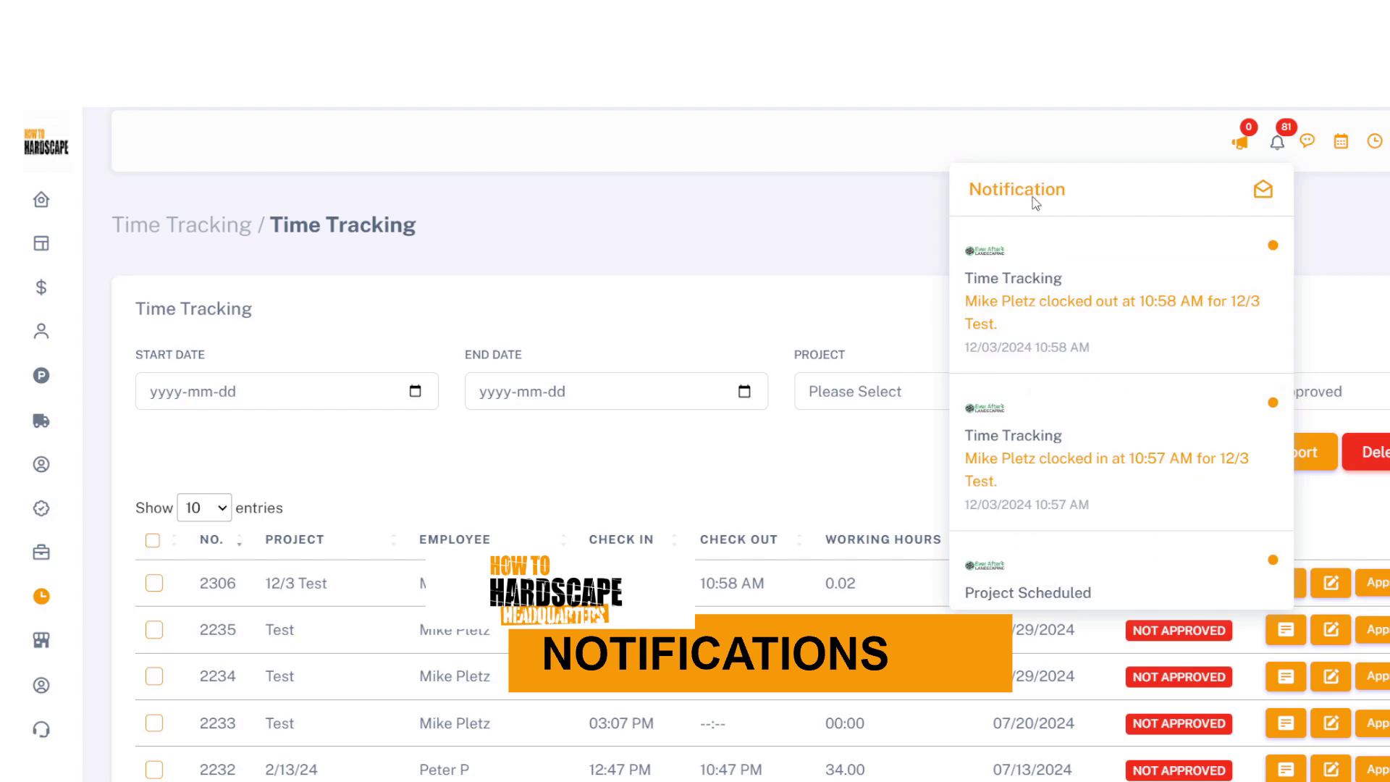
left_click(1011, 284)
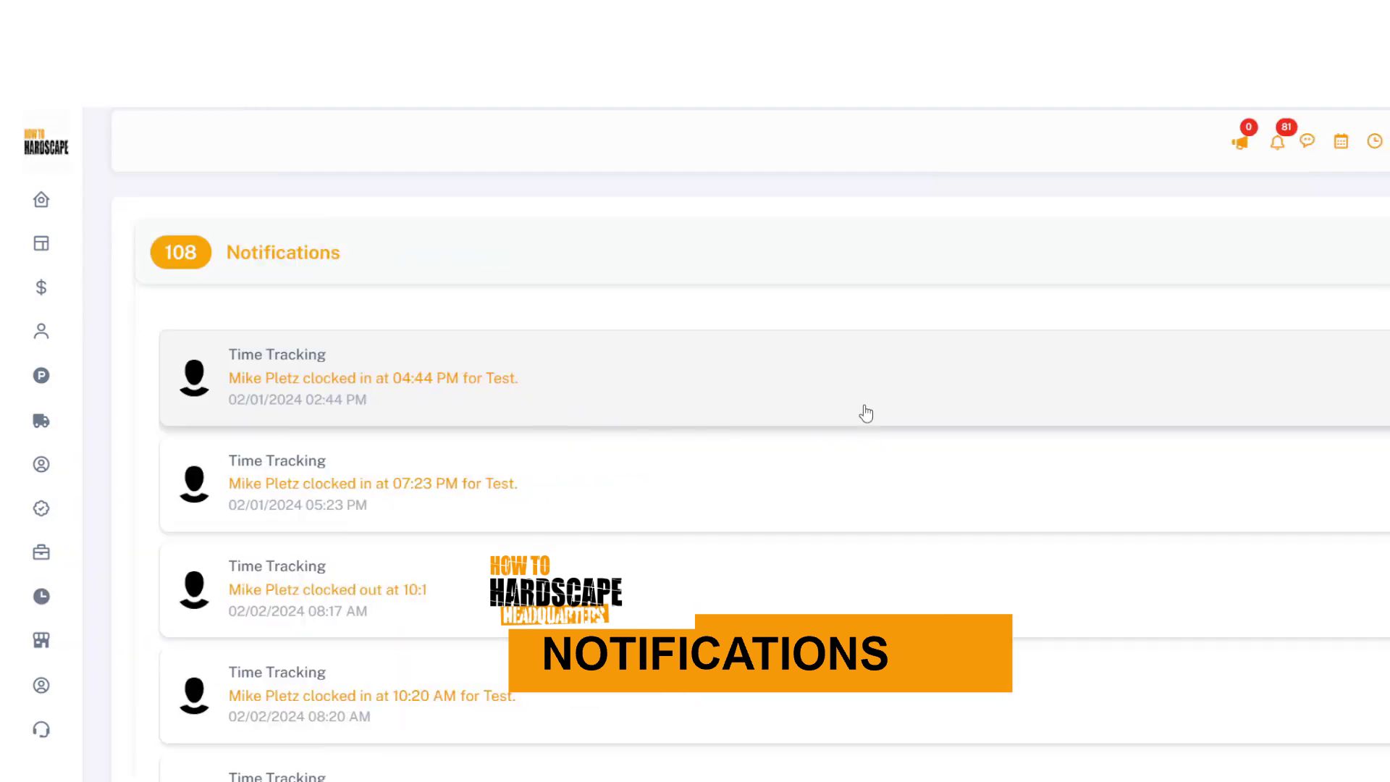
scroll(866, 413, "down", 10)
scroll(866, 413, "up", 10)
Post "This is an announcement! For All Employees" on the company announcements page
left_click(1242, 145)
left_click(1052, 197)
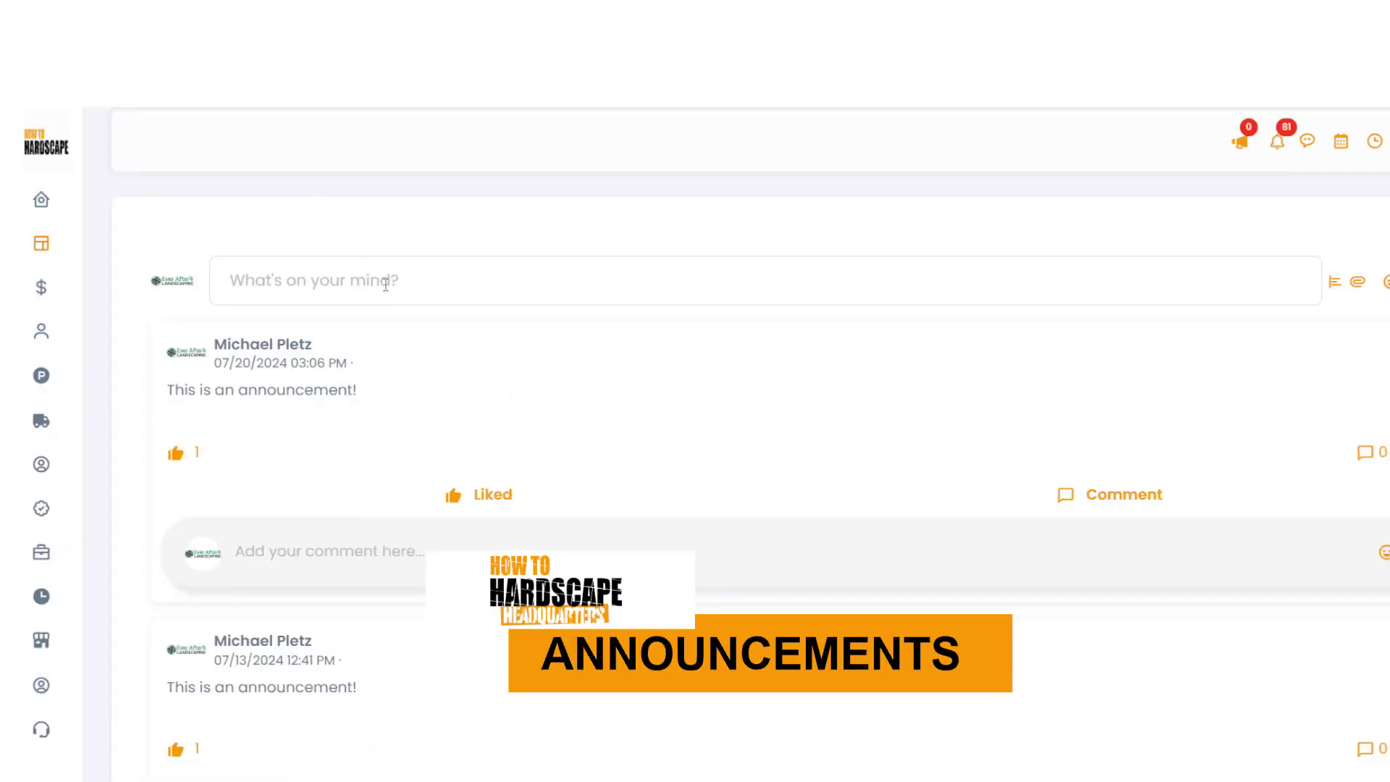
left_click(471, 282)
type("This is an announcement!")
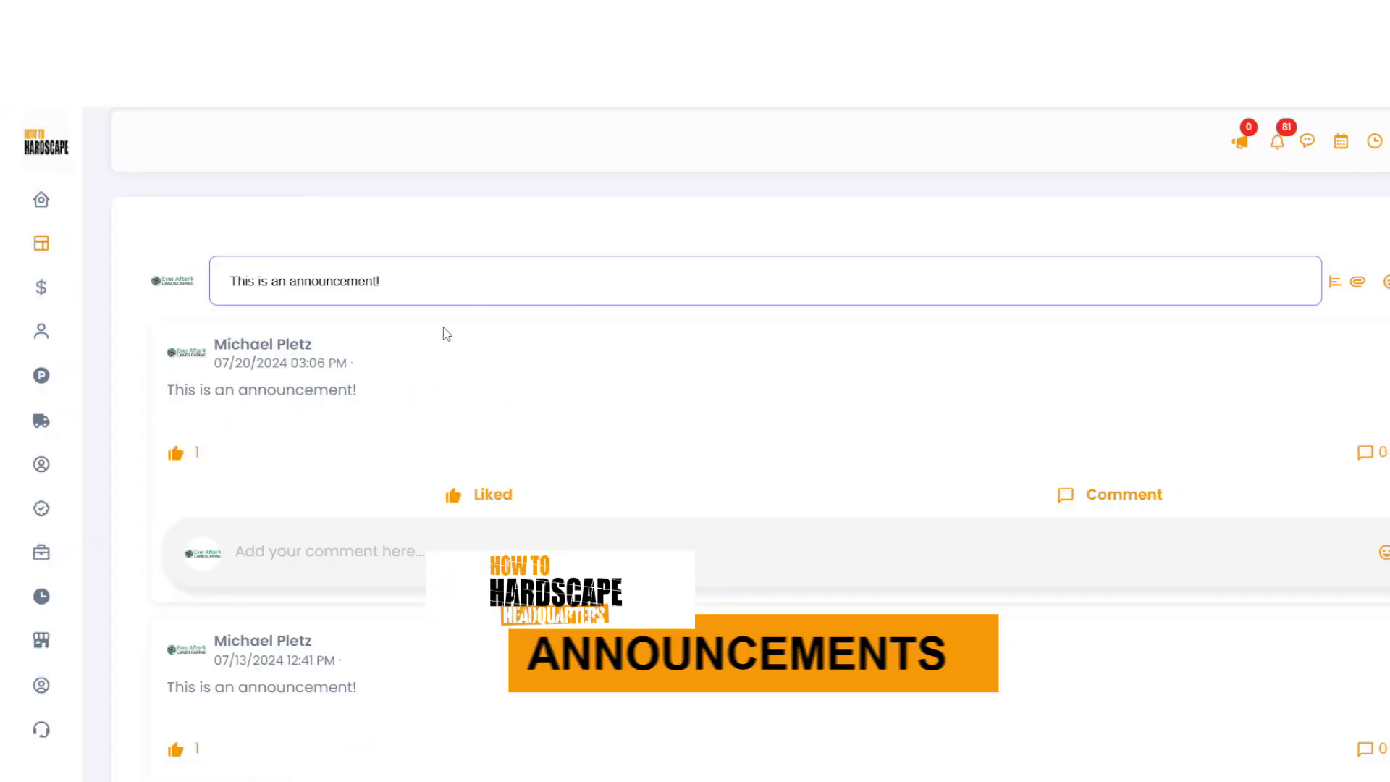
type("For")
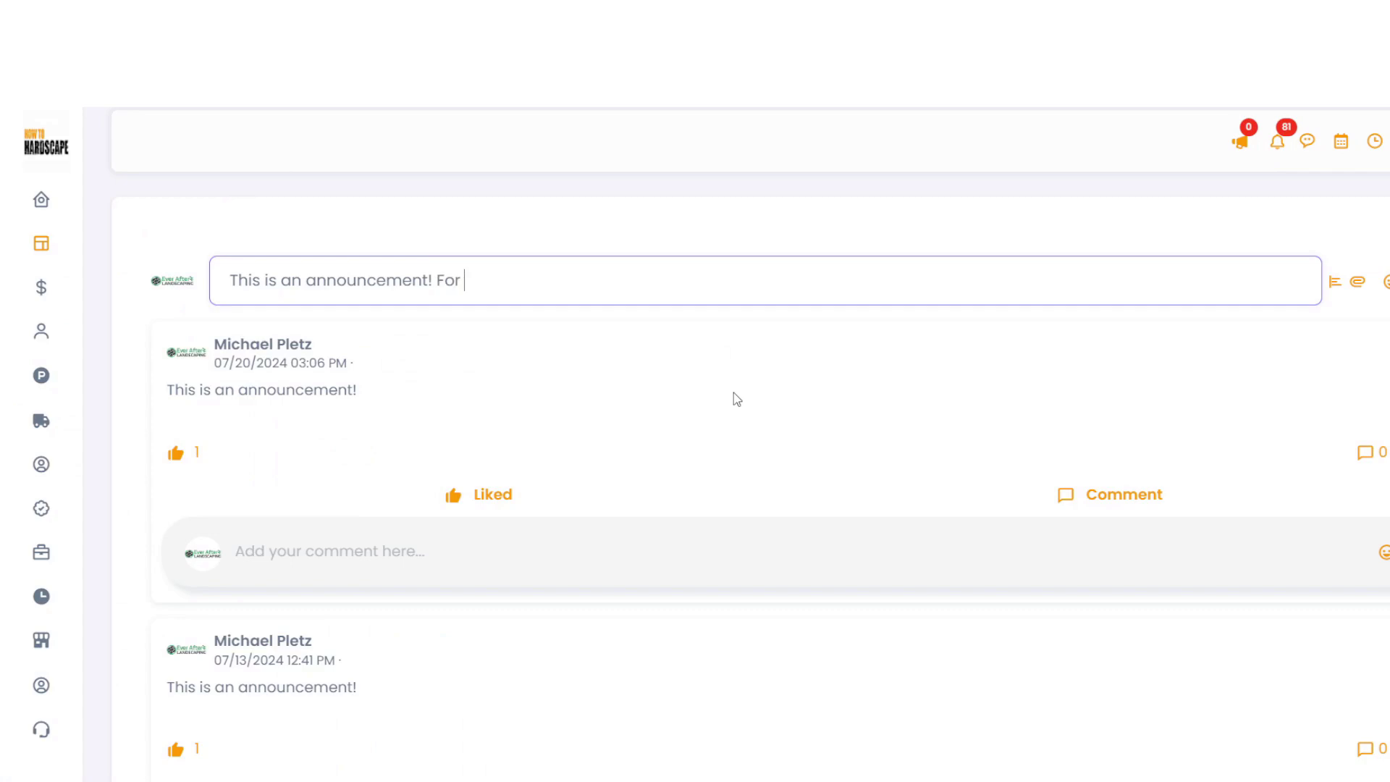
type(" All Employees")
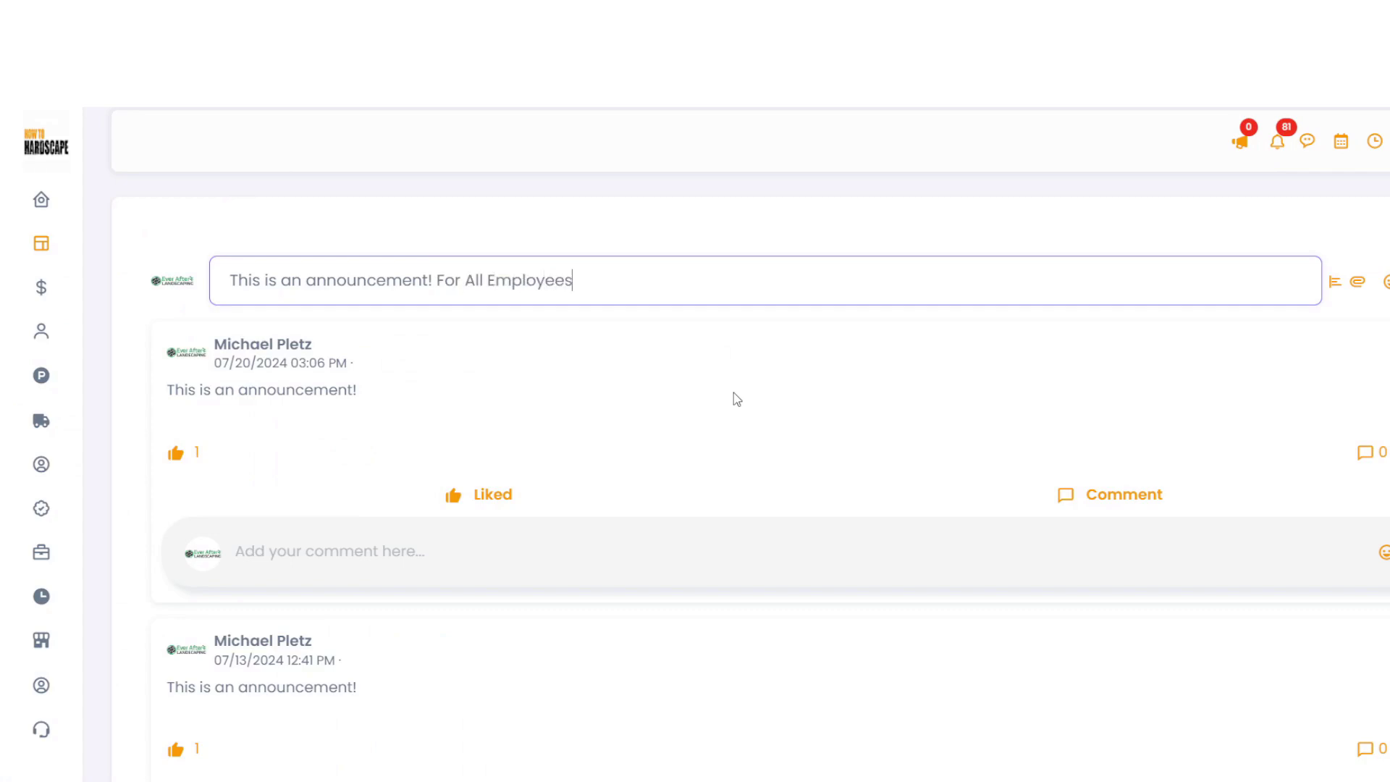
key("Return")
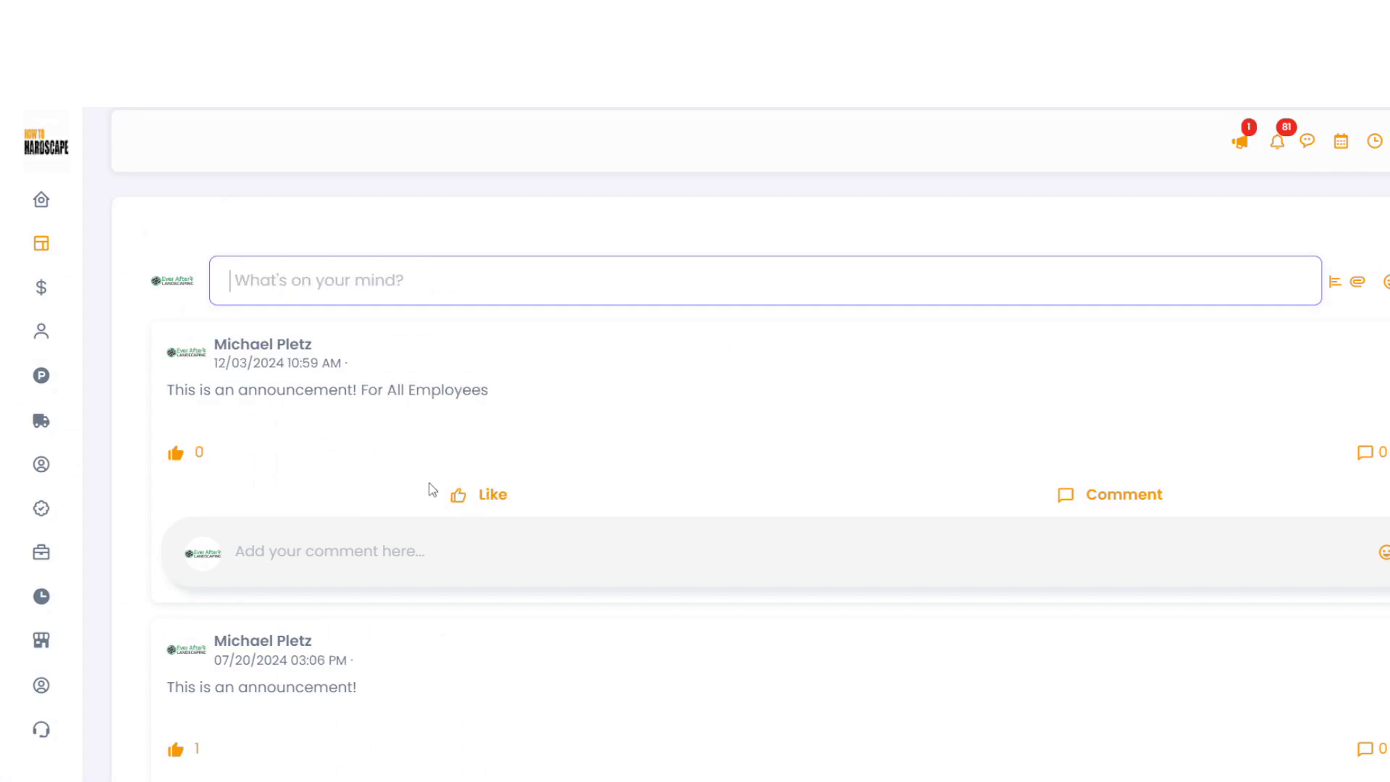
Check who has viewed the new announcement, and respond to it with a like and the comment "Comment"
left_click(1389, 452)
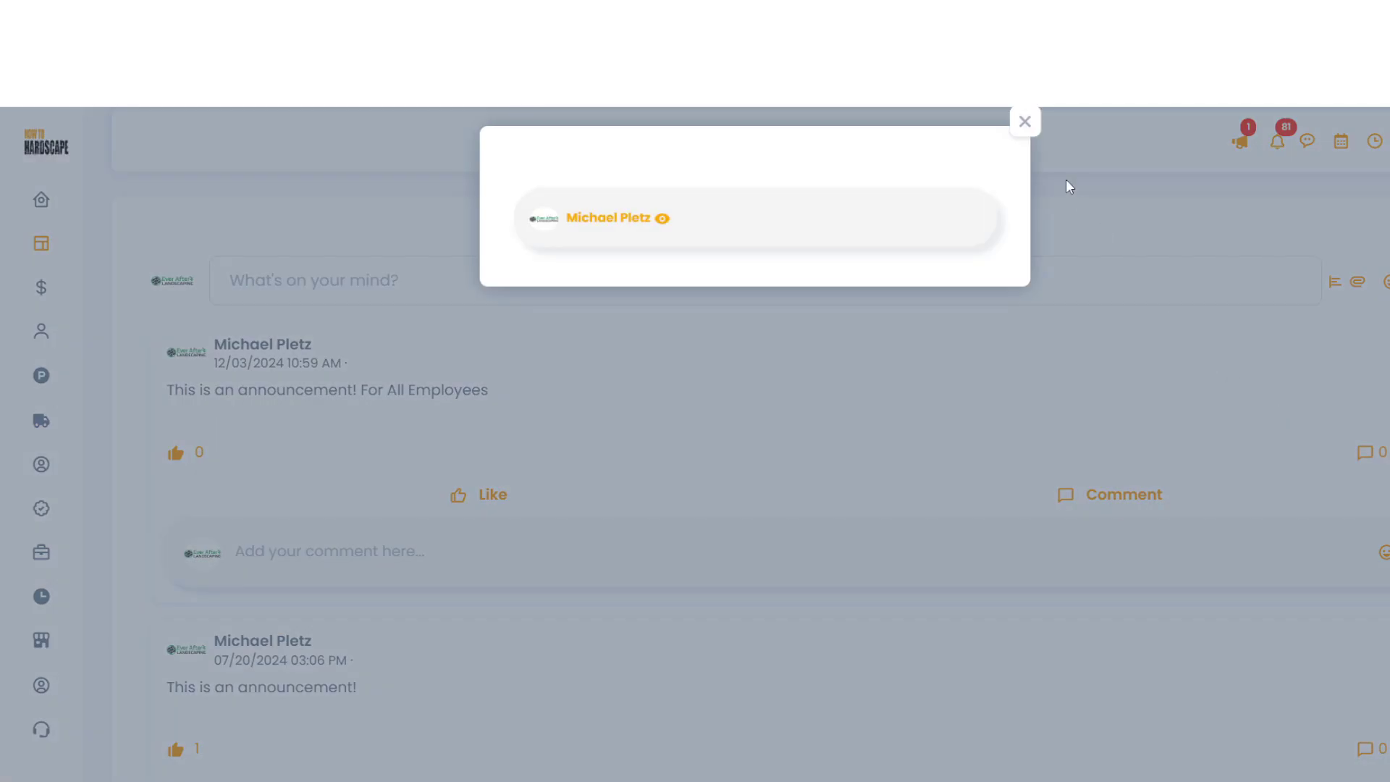
left_click(1023, 125)
left_click(515, 502)
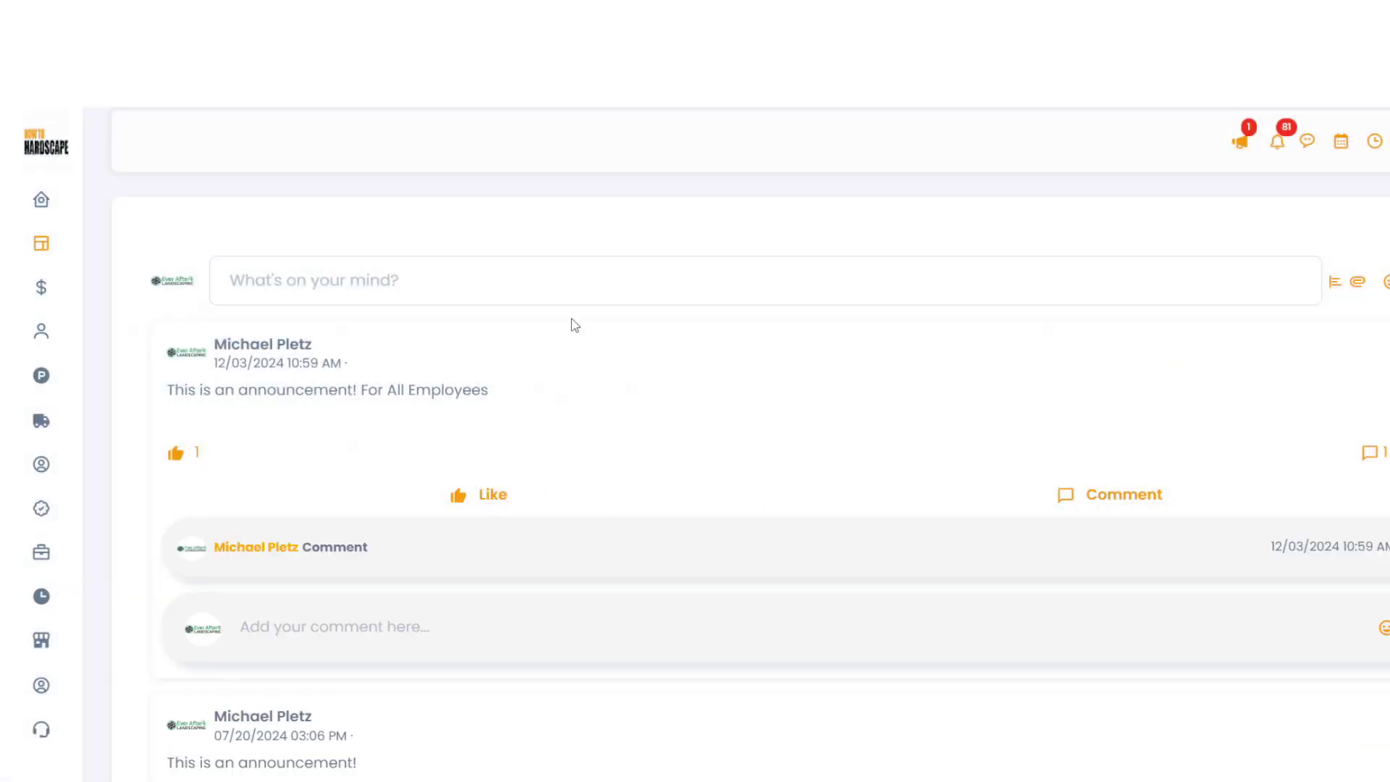
Return to the dashboard to view the 2023 Q2 Design Build budget and project overview
mouse_move(59, 612)
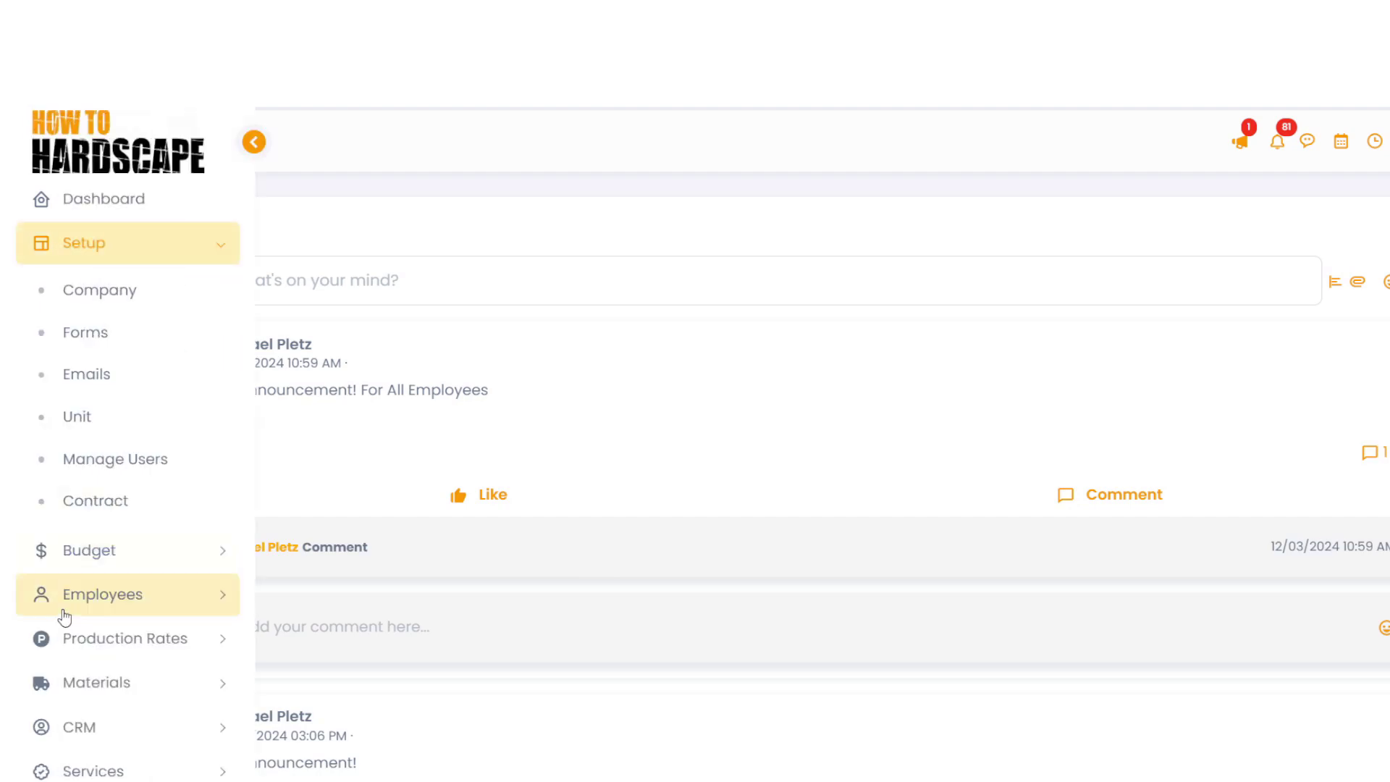
left_click(108, 672)
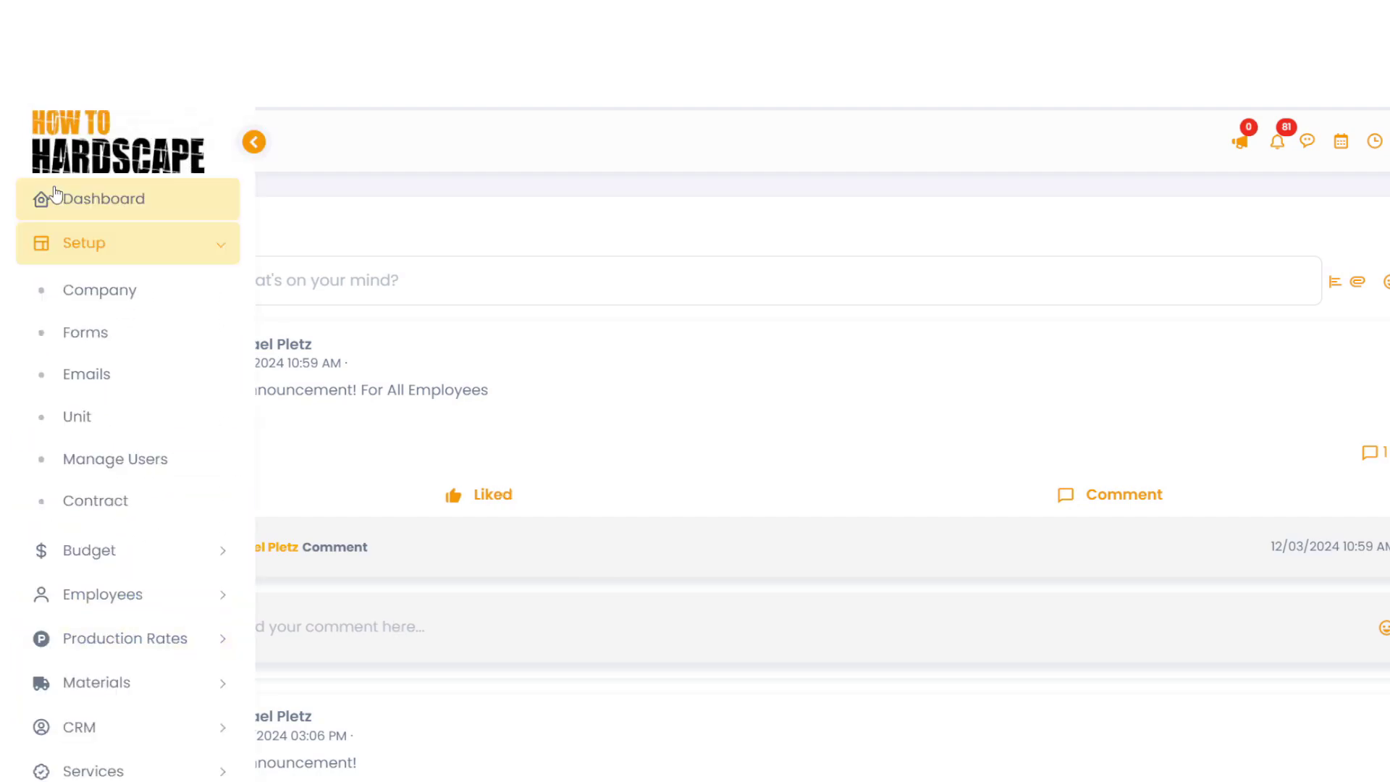
left_click(53, 190)
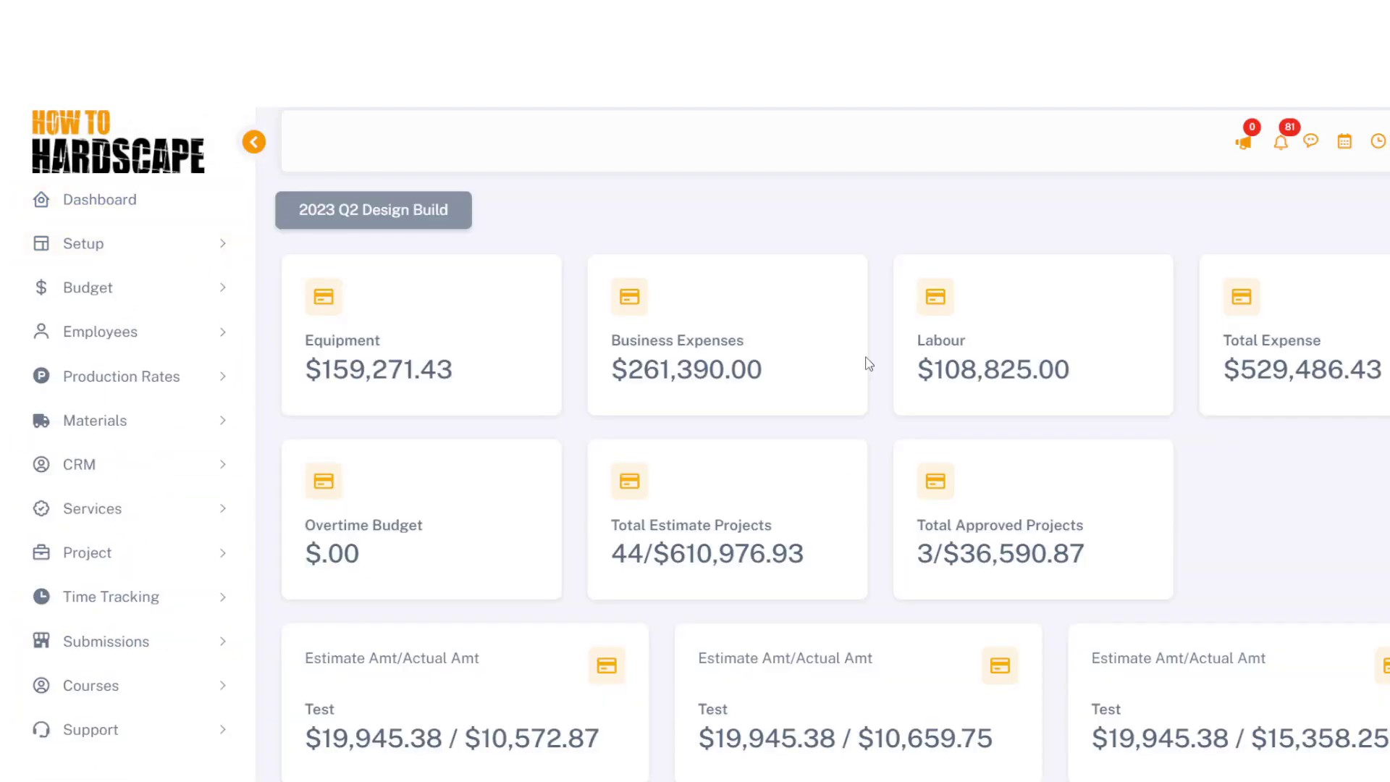